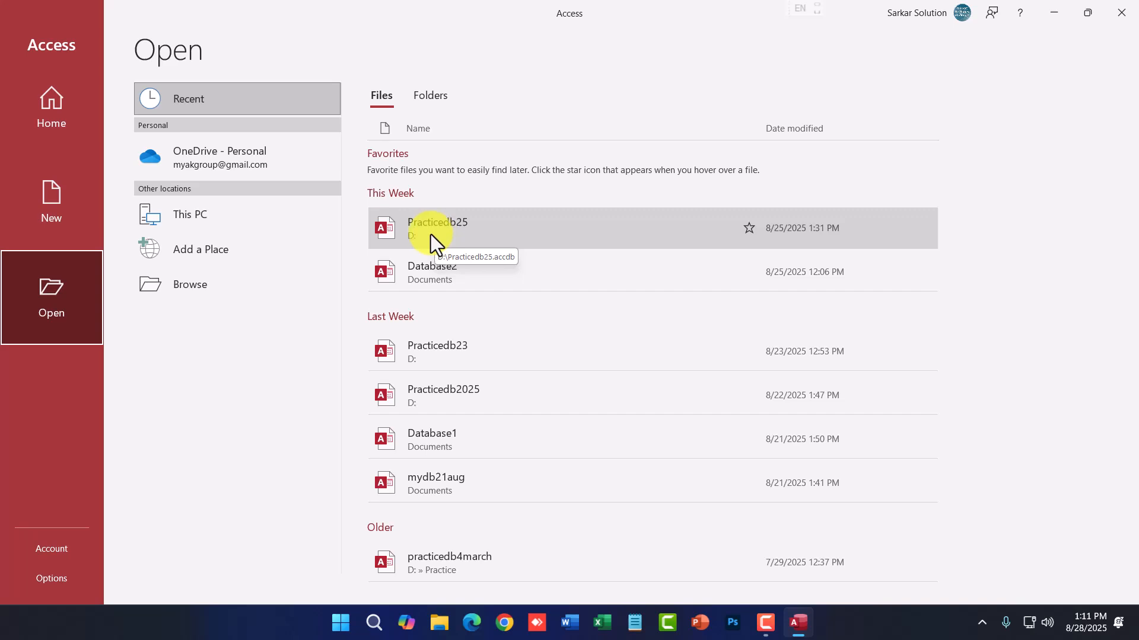
Open the recent Practicedb25 database and enable its disabled active content.
{"action": "left_click", "coordinate": [425, 232]}
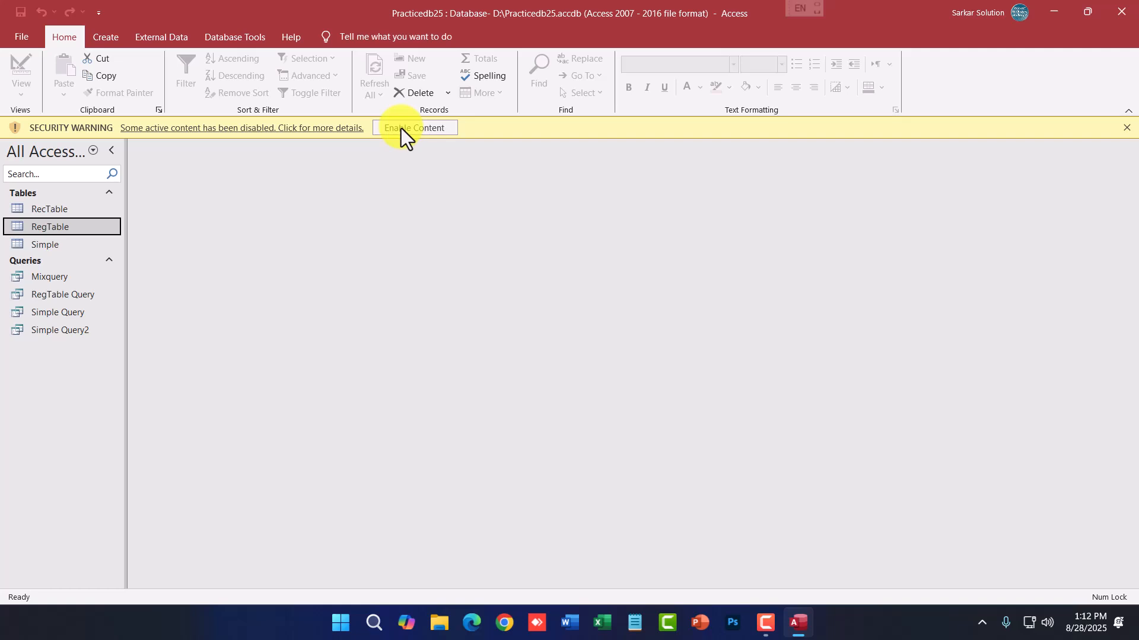
{"action": "left_click", "coordinate": [401, 128]}
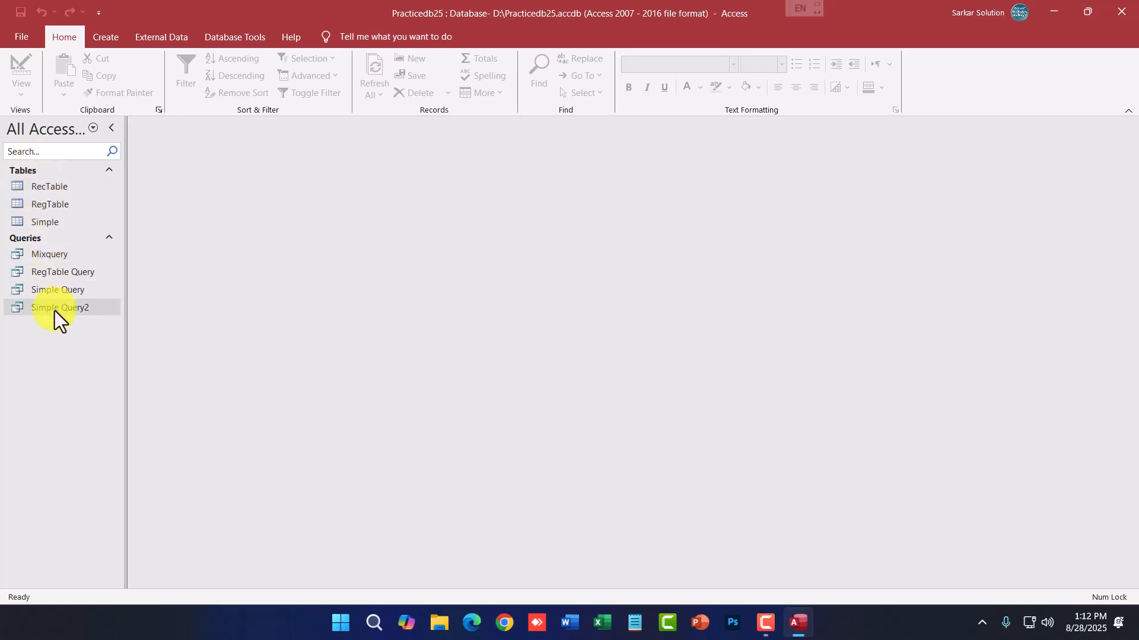
Create an automatic form based on the RegTable table.
{"action": "left_click", "coordinate": [109, 38]}
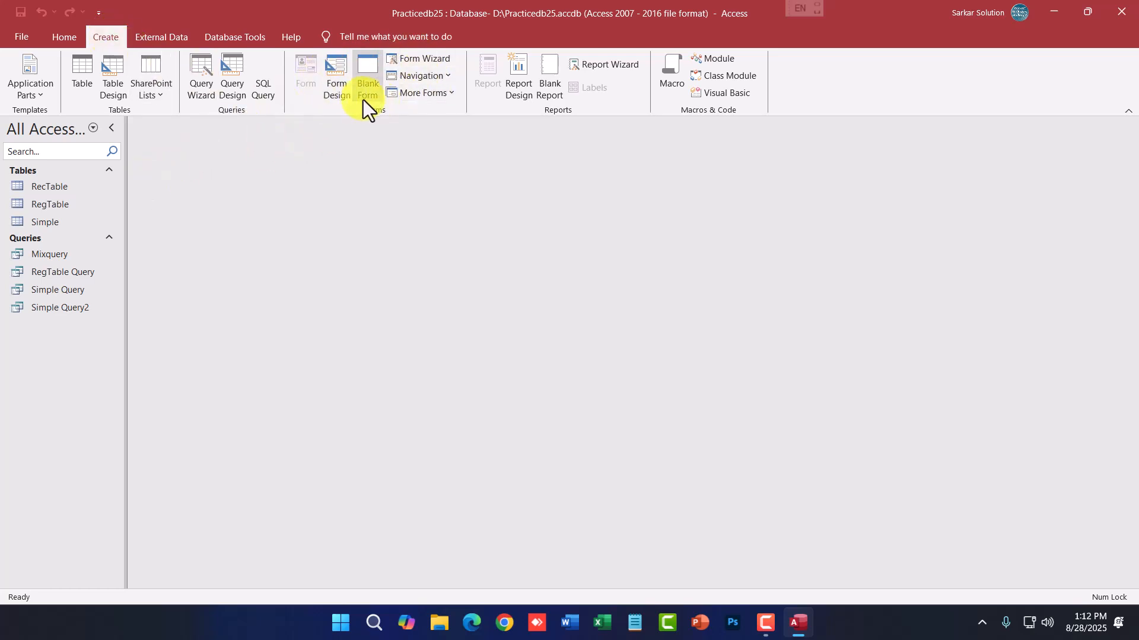
{"action": "left_click", "coordinate": [42, 222]}
{"action": "left_click", "coordinate": [45, 203]}
{"action": "left_click", "coordinate": [48, 187]}
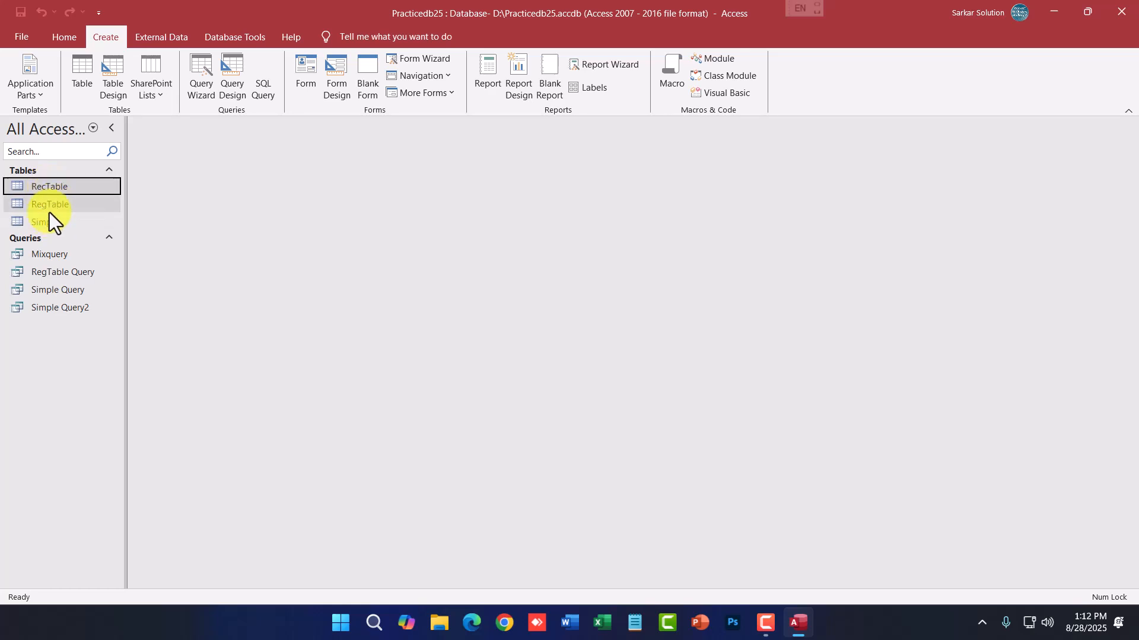
{"action": "left_click", "coordinate": [51, 206]}
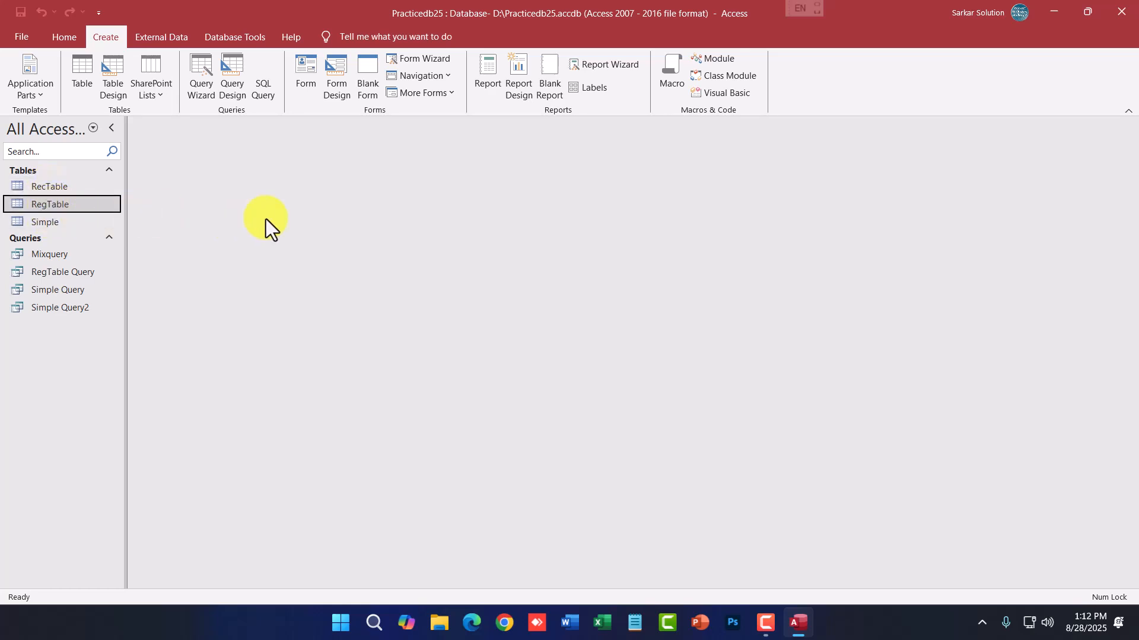
{"action": "left_click", "coordinate": [311, 80]}
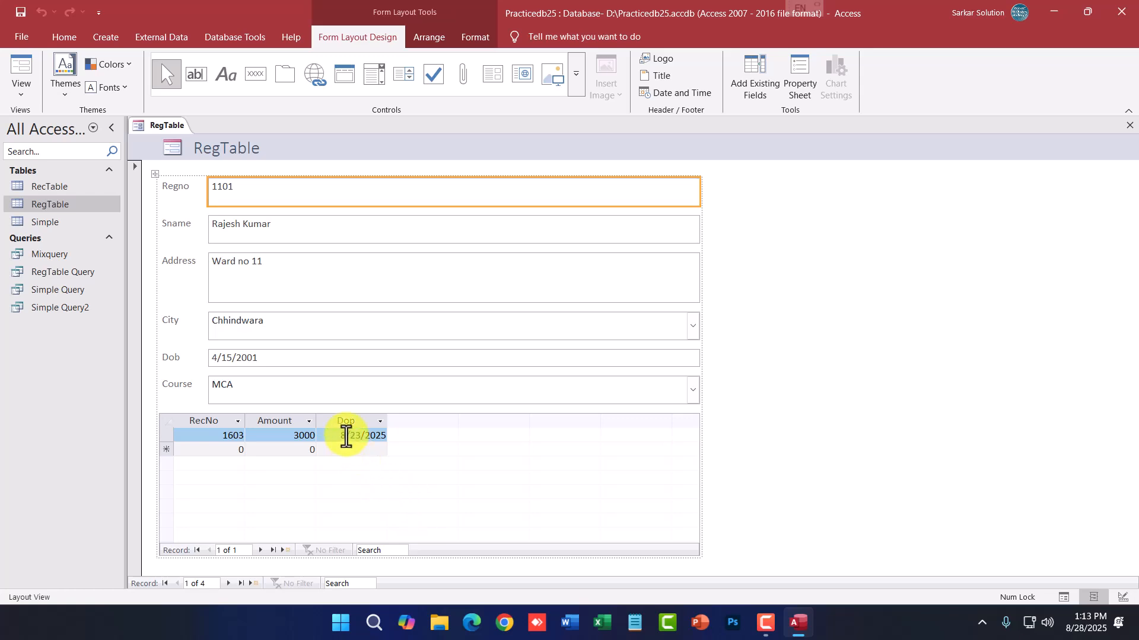
Inspect RegTable's records and its field definitions in read-only Design View, and close the table.
{"action": "double_click", "coordinate": [47, 203]}
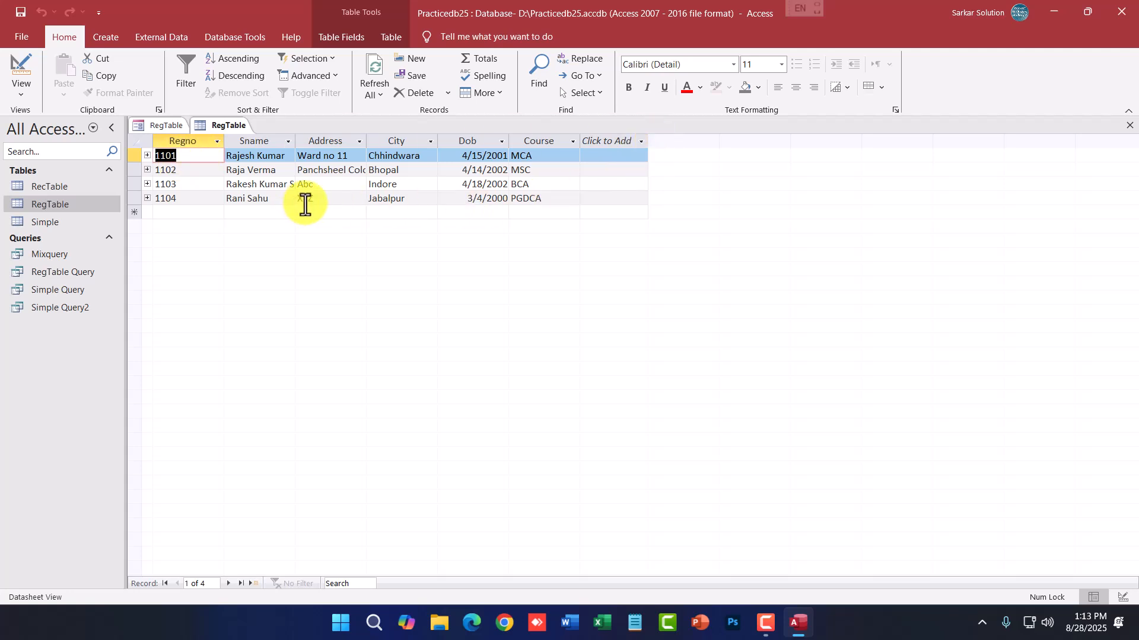
{"action": "right_click", "coordinate": [223, 120]}
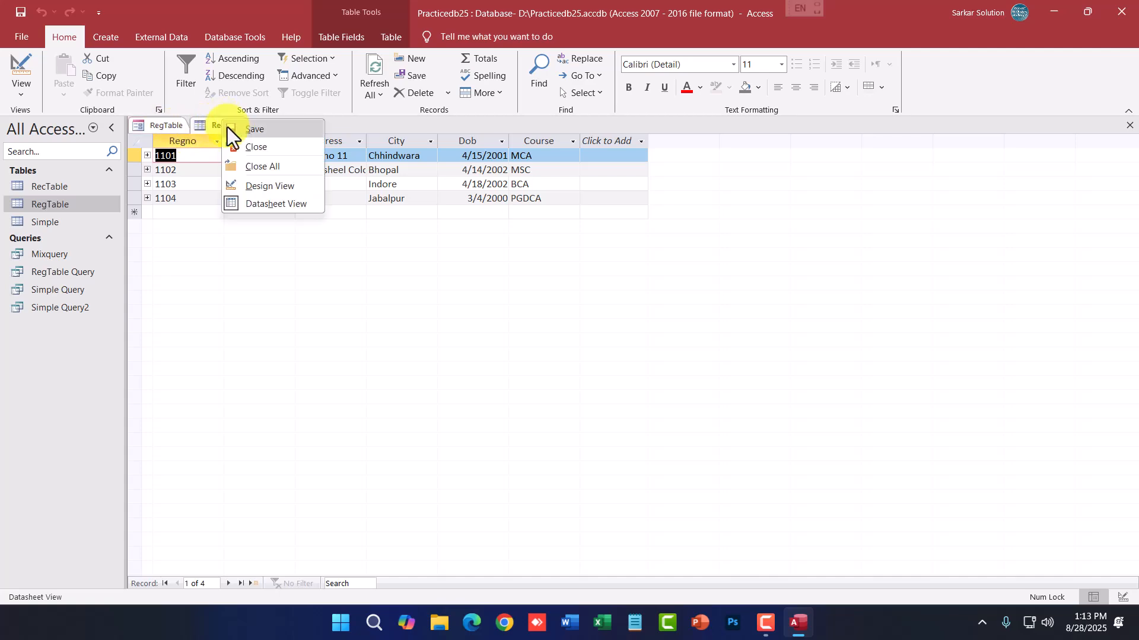
{"action": "left_click", "coordinate": [268, 187]}
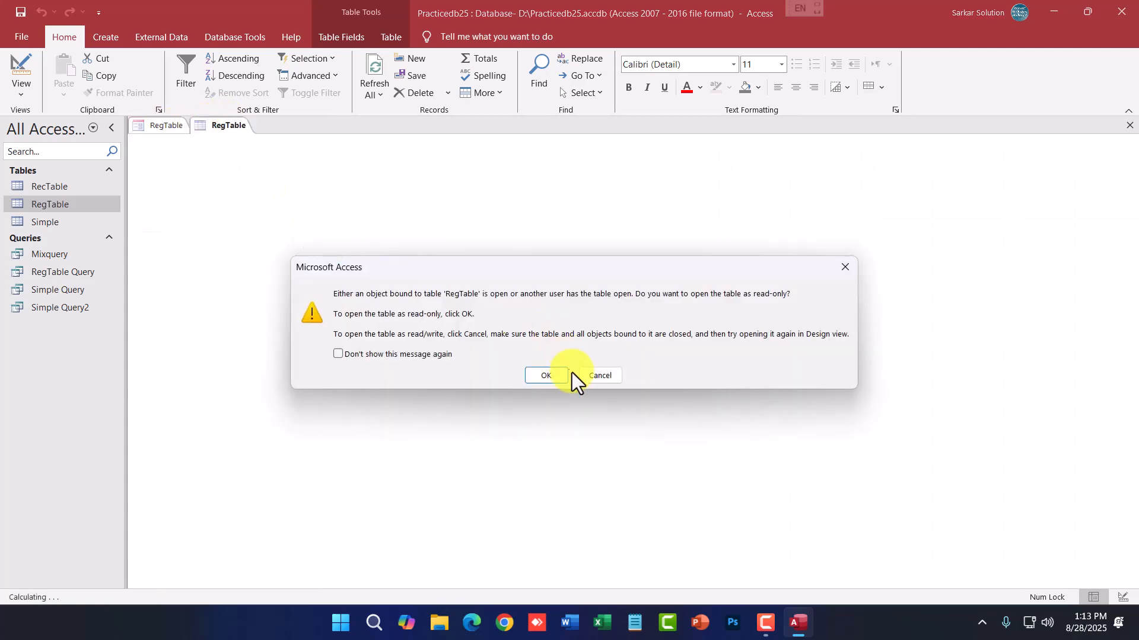
{"action": "left_click", "coordinate": [554, 372]}
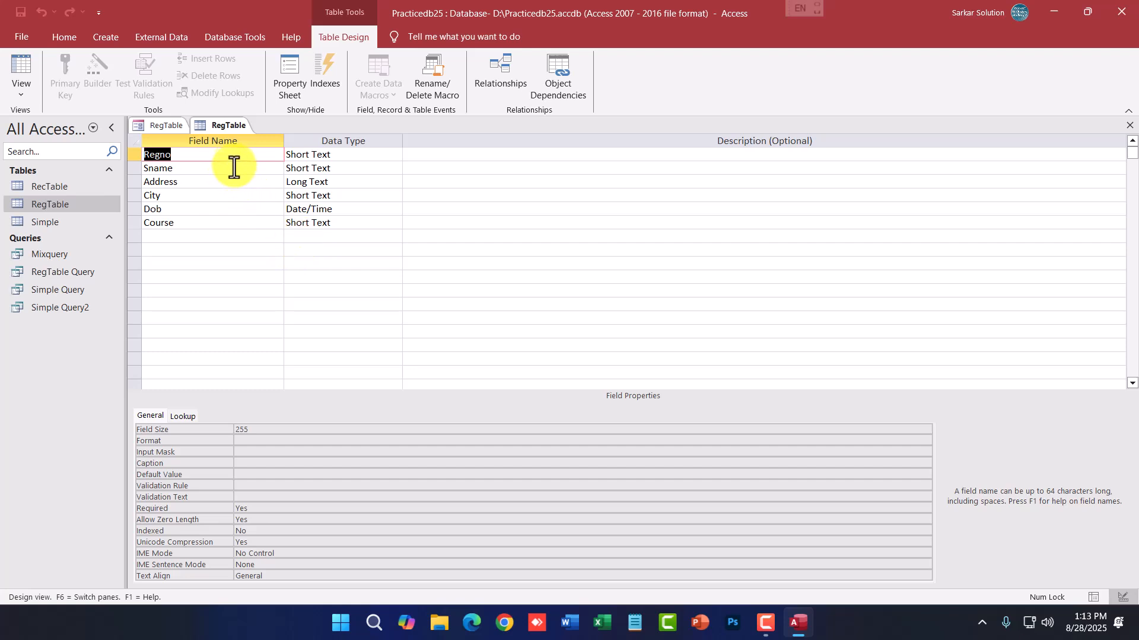
{"action": "right_click", "coordinate": [233, 126]}
{"action": "left_click", "coordinate": [265, 155]}
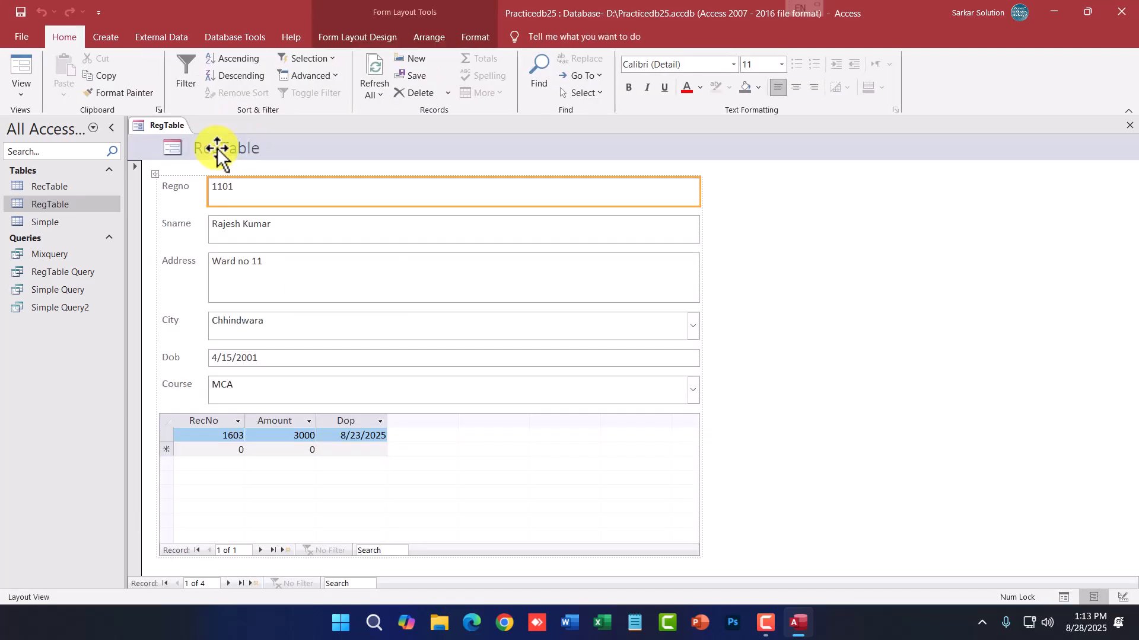
Show the RegTable form in Design View and switch it to Form View.
{"action": "right_click", "coordinate": [165, 125]}
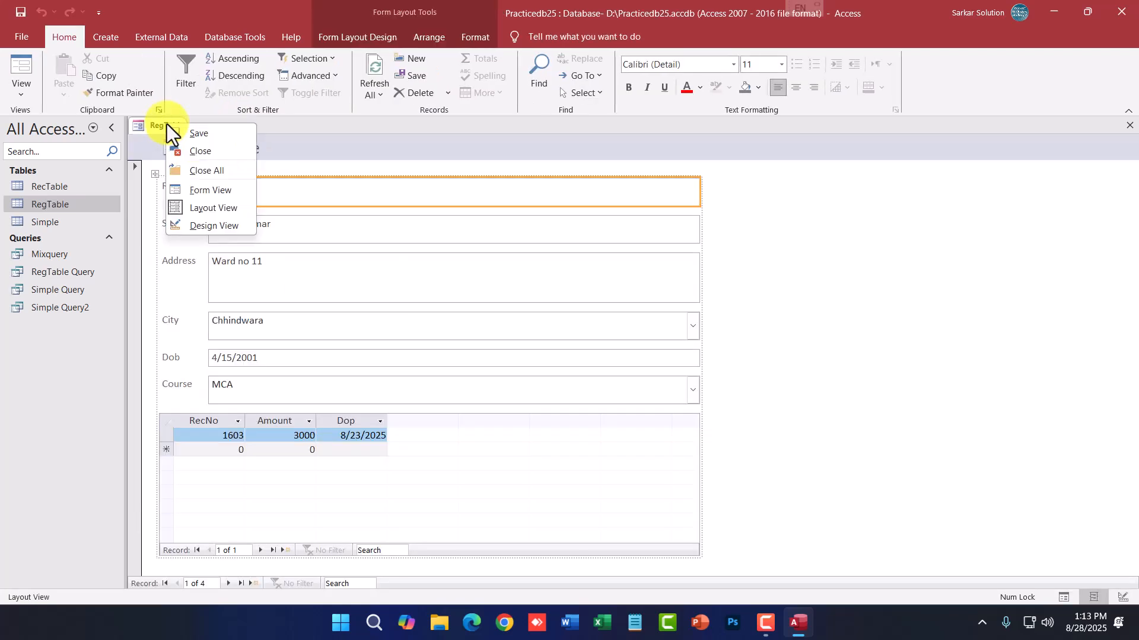
{"action": "left_click", "coordinate": [208, 229]}
{"action": "left_click", "coordinate": [733, 234]}
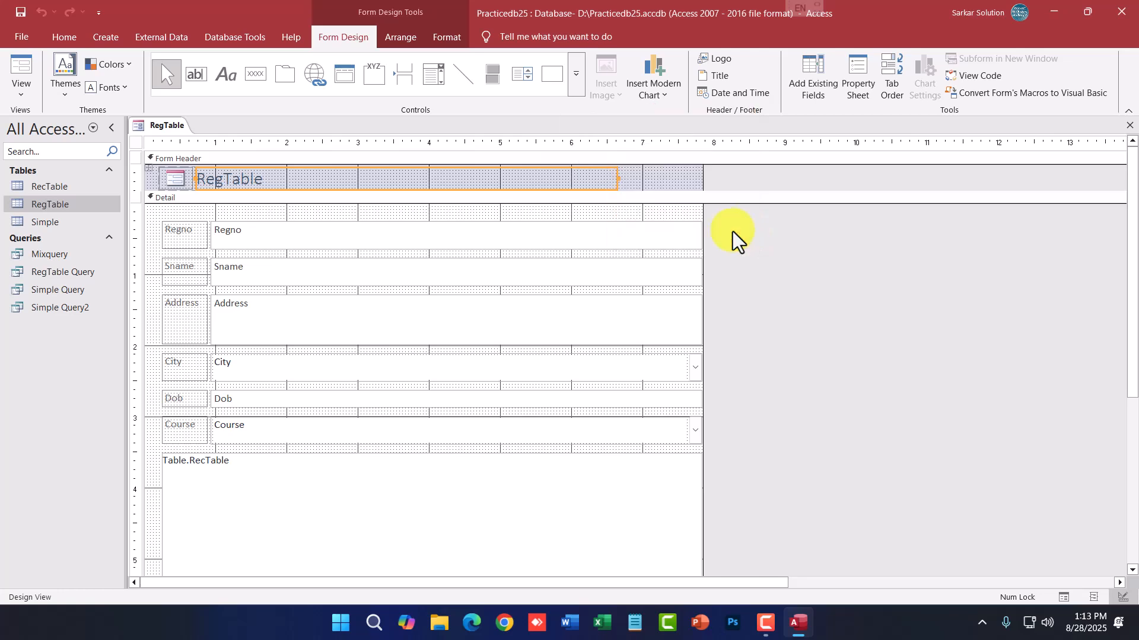
{"action": "right_click", "coordinate": [154, 129]}
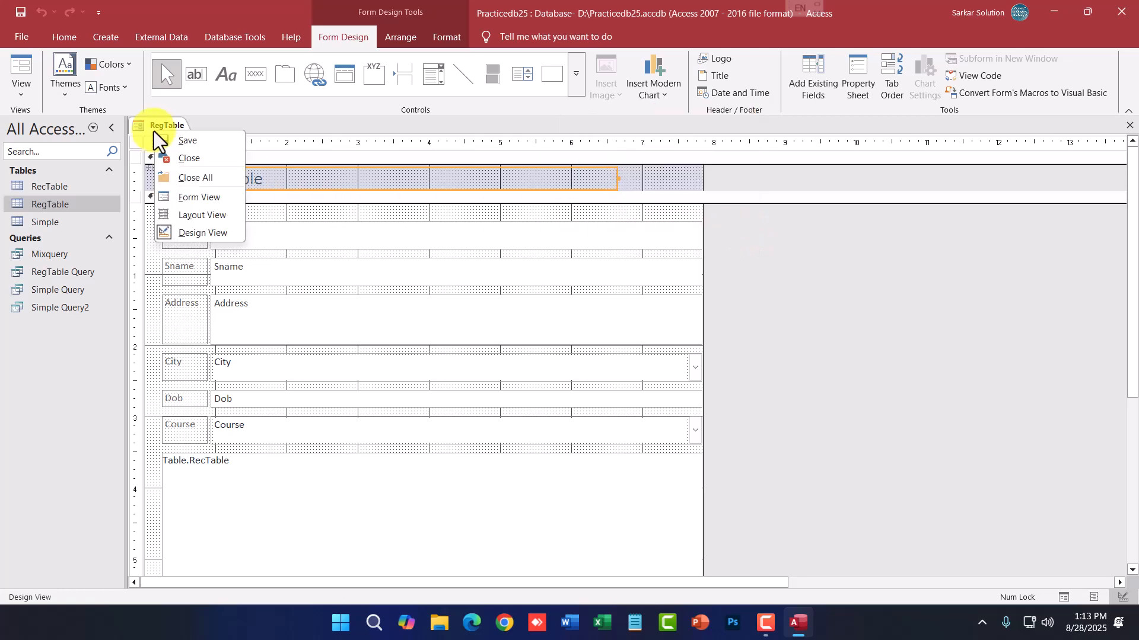
{"action": "left_click", "coordinate": [205, 197]}
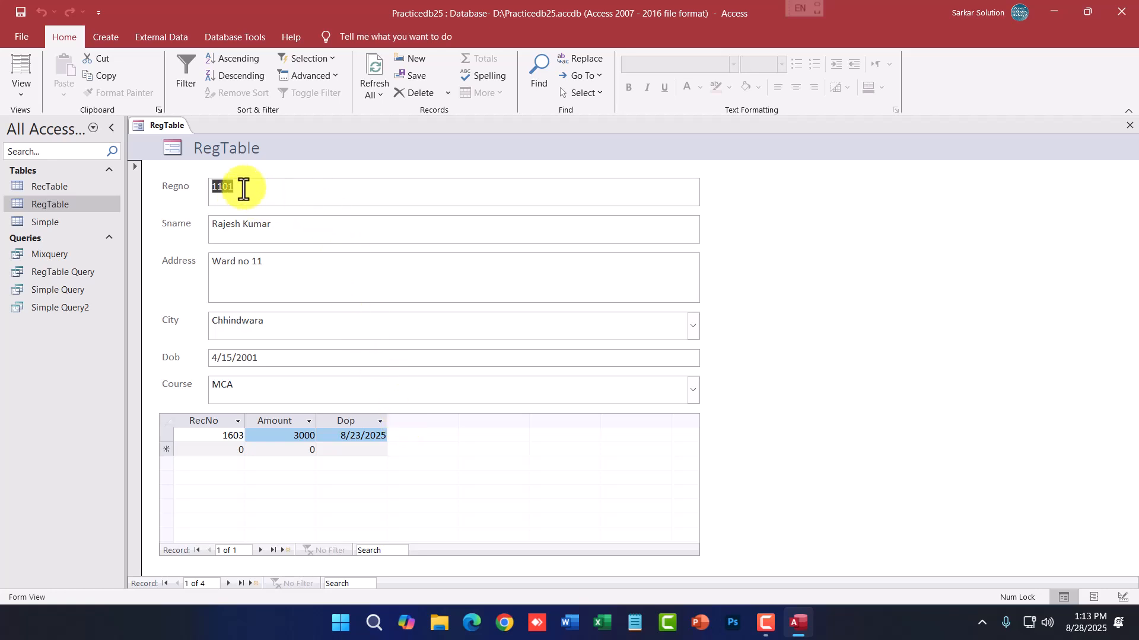
Browse forward and backward through the student records in the RegTable form, checking each one's related receipts.
{"action": "left_click", "coordinate": [261, 190]}
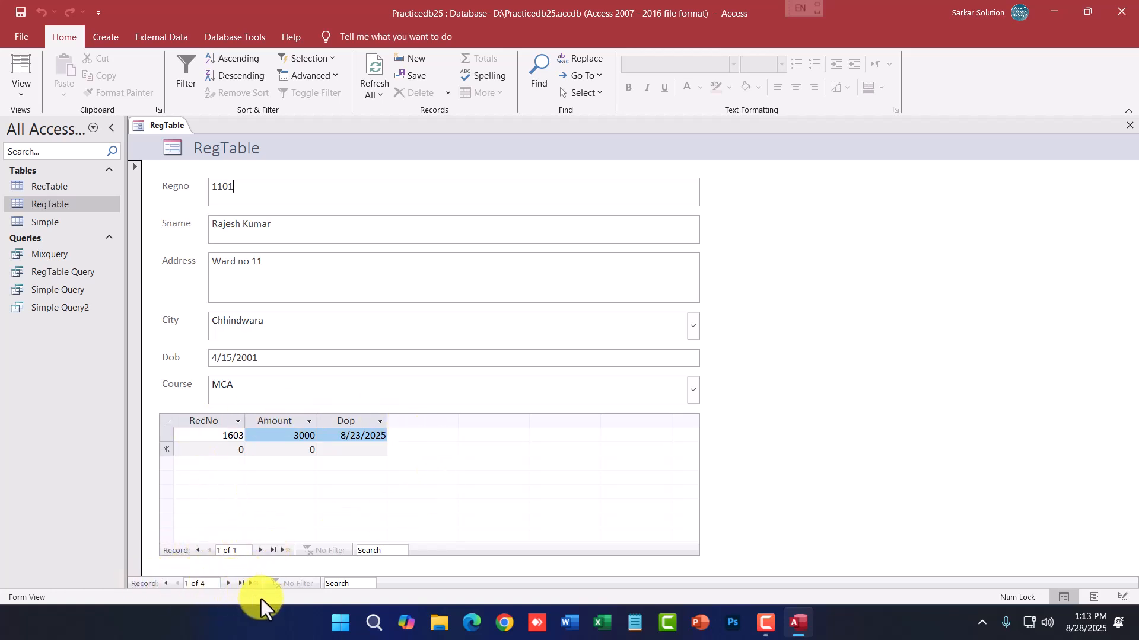
{"action": "left_click", "coordinate": [227, 584]}
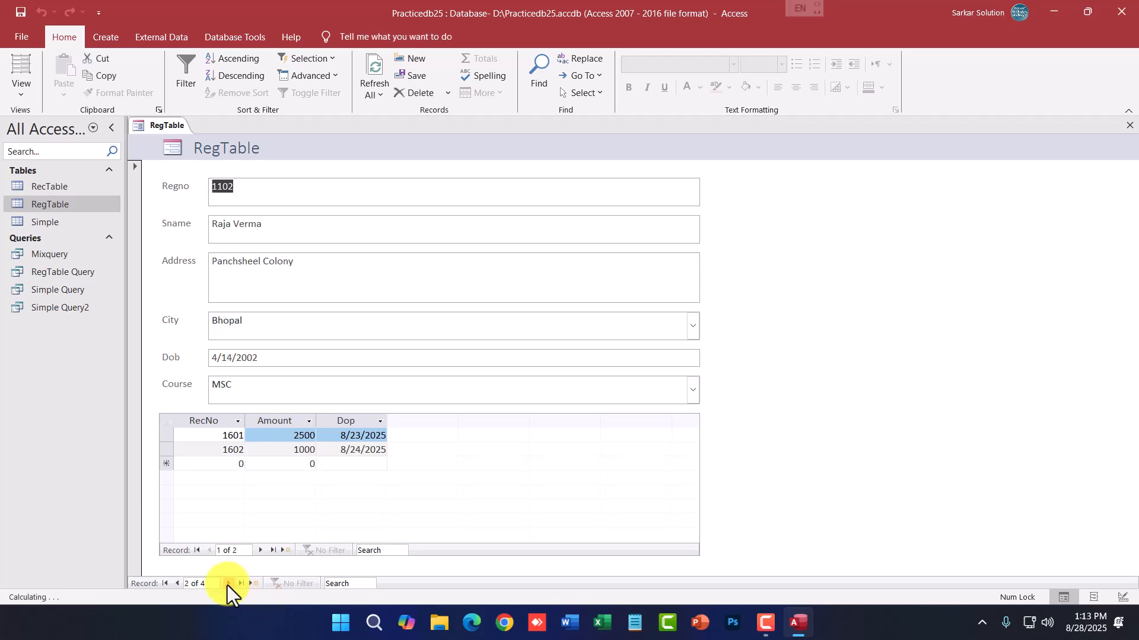
{"action": "left_click", "coordinate": [227, 584]}
{"action": "left_click", "coordinate": [227, 583]}
{"action": "left_click", "coordinate": [227, 584]}
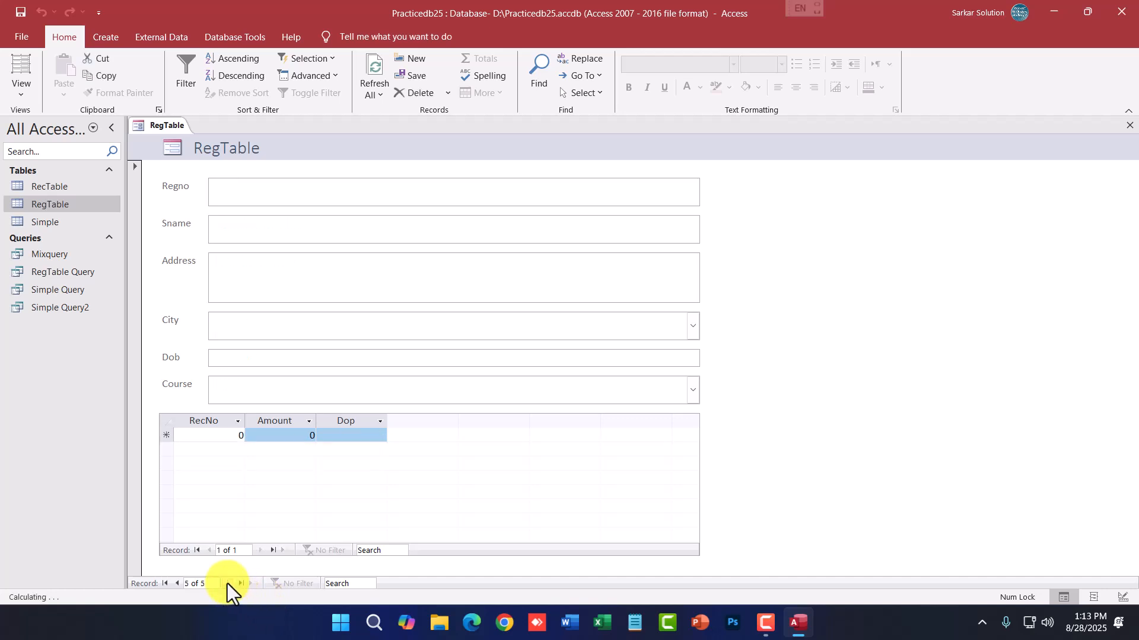
{"action": "left_click", "coordinate": [176, 584]}
{"action": "left_click", "coordinate": [178, 584]}
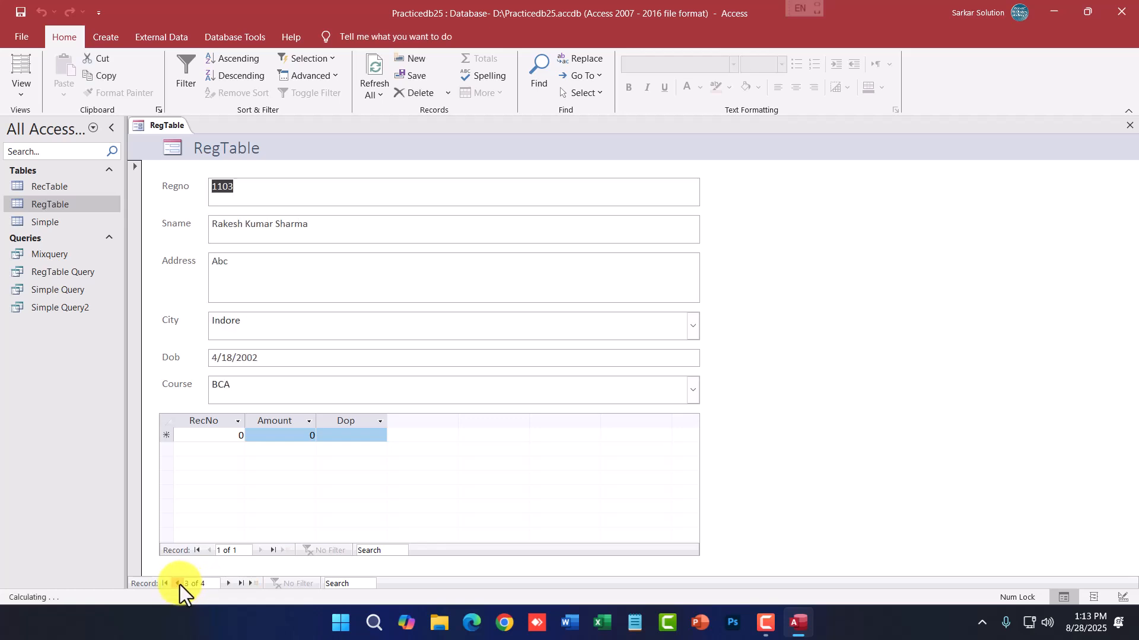
{"action": "left_click", "coordinate": [177, 584]}
{"action": "left_click", "coordinate": [232, 584]}
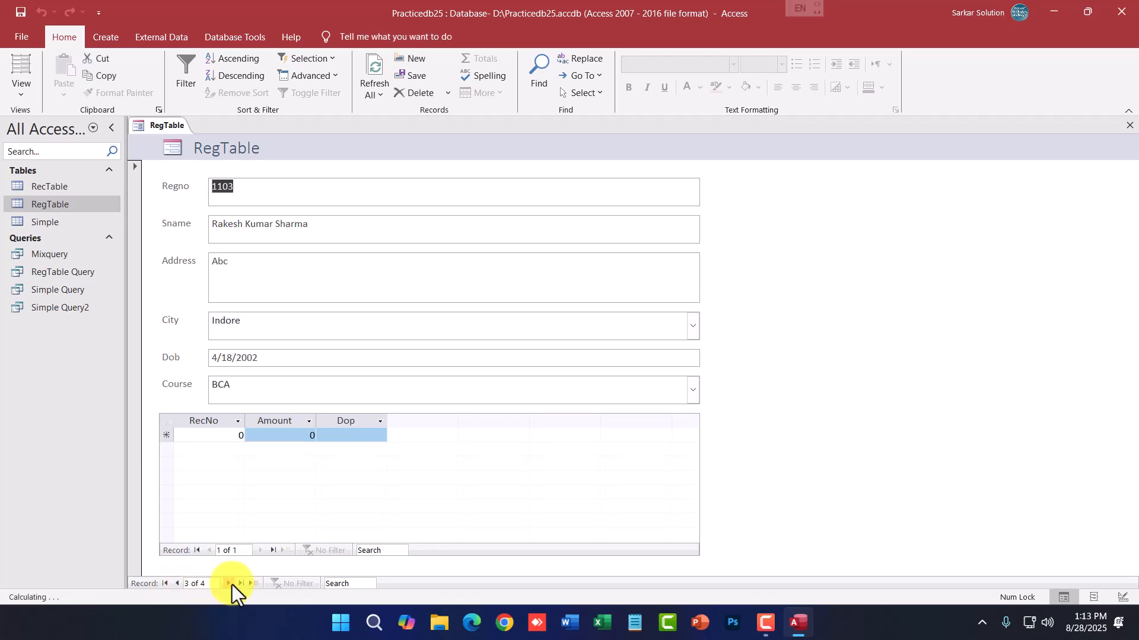
{"action": "left_click", "coordinate": [177, 586]}
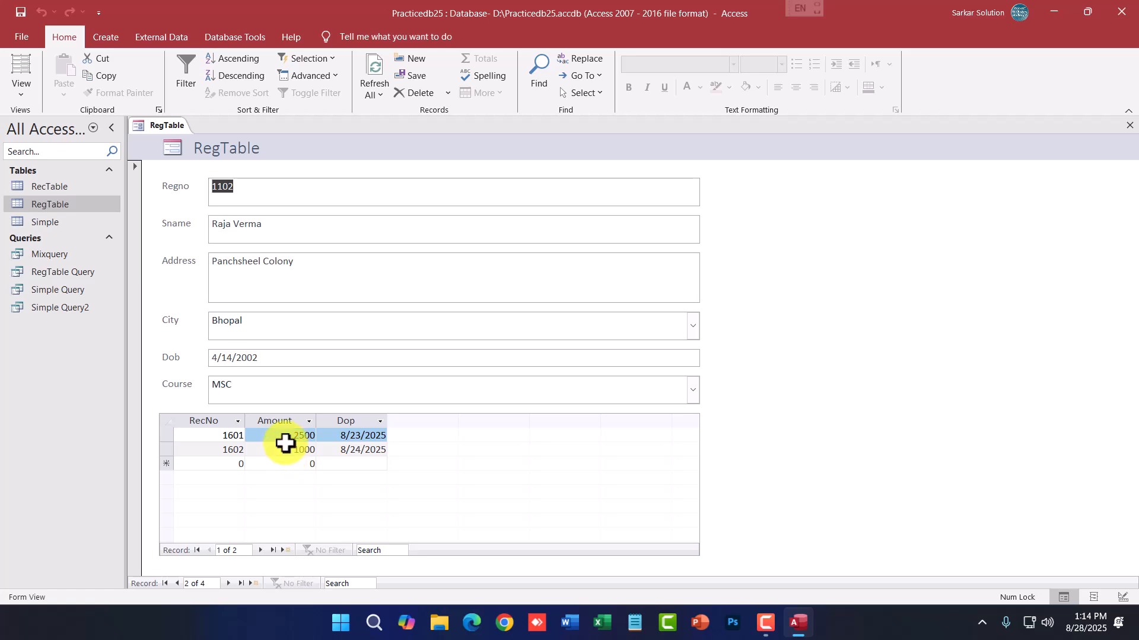
Step through the receipt rows in the subform of the MSC student's record.
{"action": "left_click", "coordinate": [261, 551]}
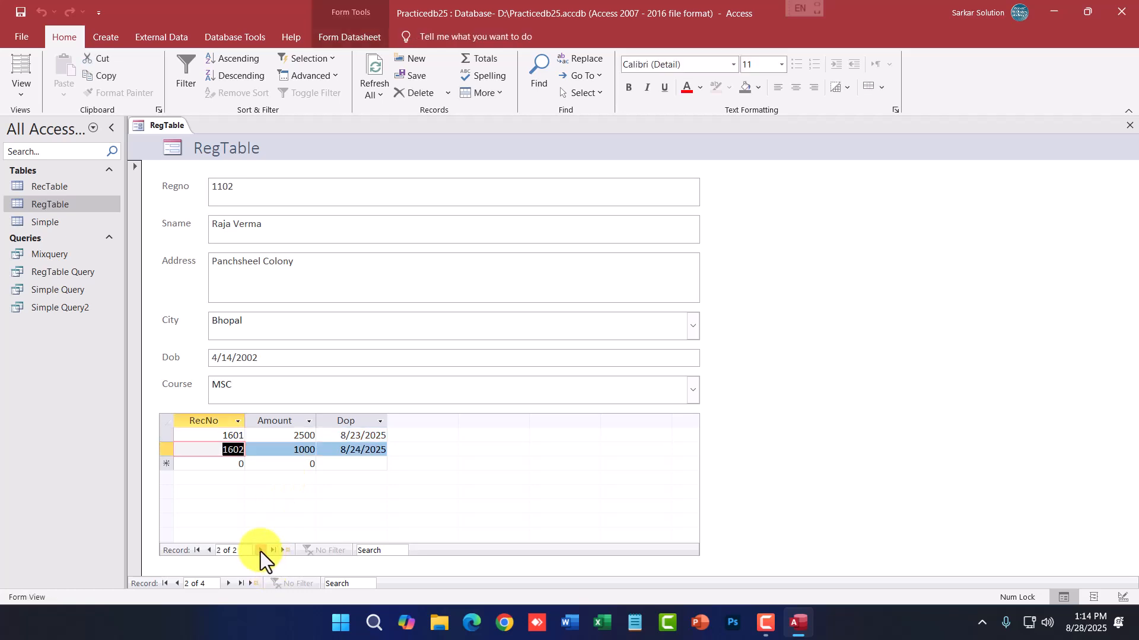
{"action": "left_click", "coordinate": [261, 550]}
{"action": "left_click", "coordinate": [252, 291]}
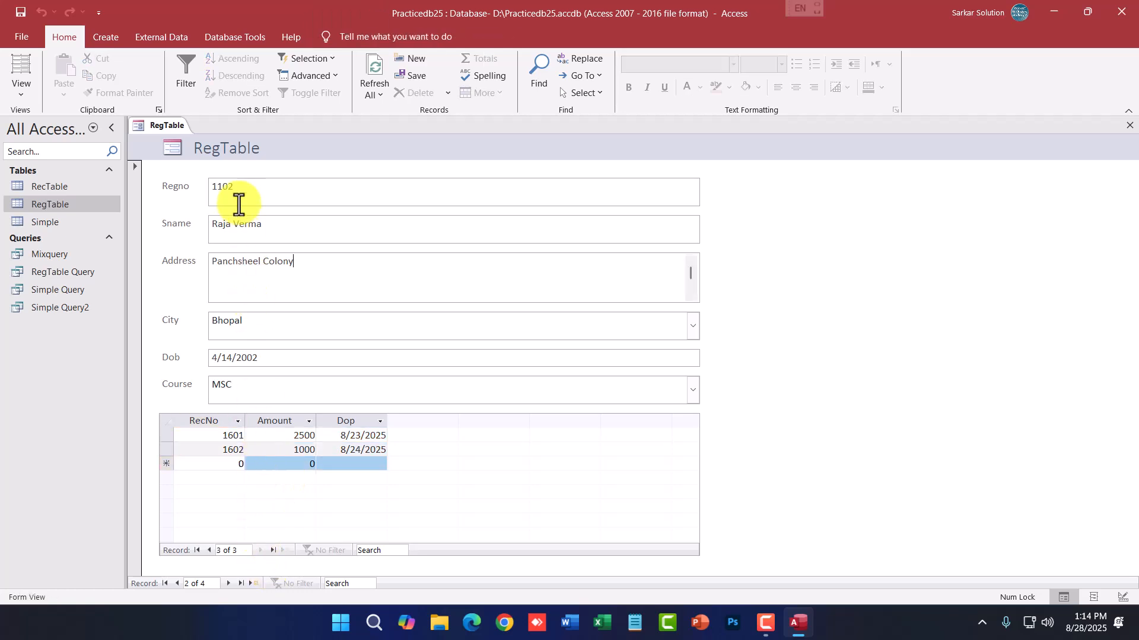
{"action": "left_click", "coordinate": [232, 196]}
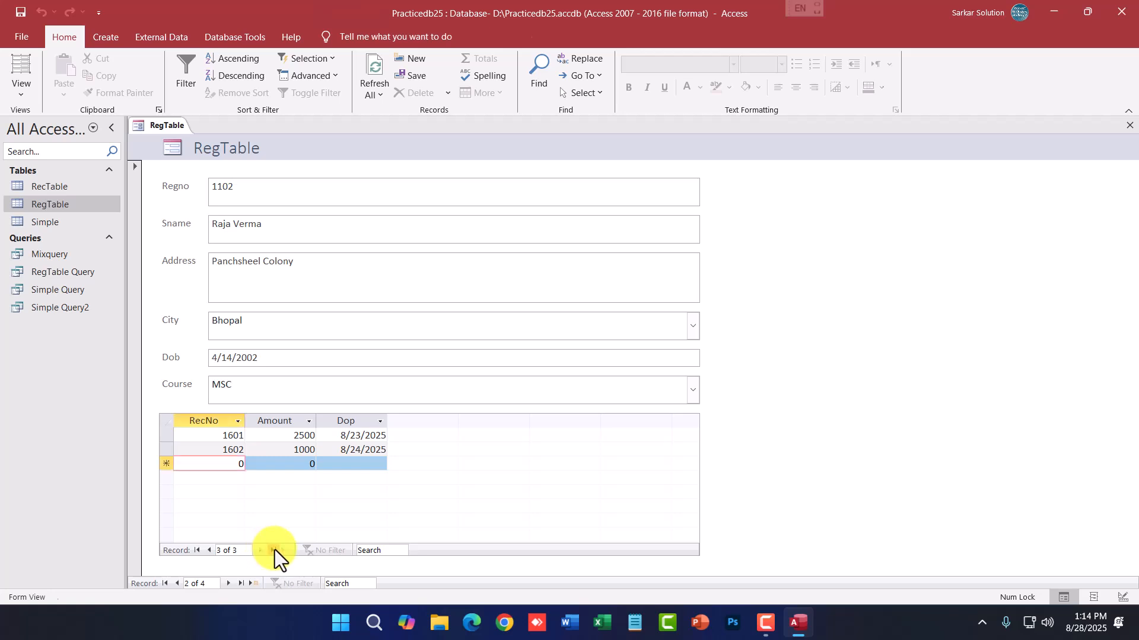
{"action": "left_click", "coordinate": [275, 549]}
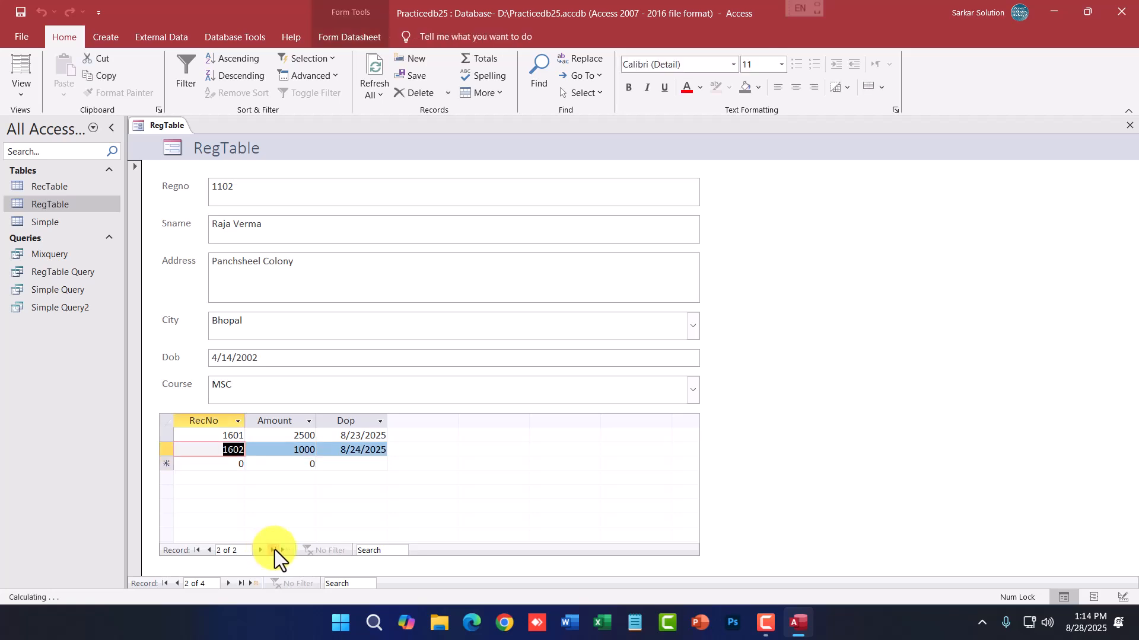
Start a new record in the RegTable form and enter the student's registration number, name and address.
{"action": "left_click", "coordinate": [241, 583]}
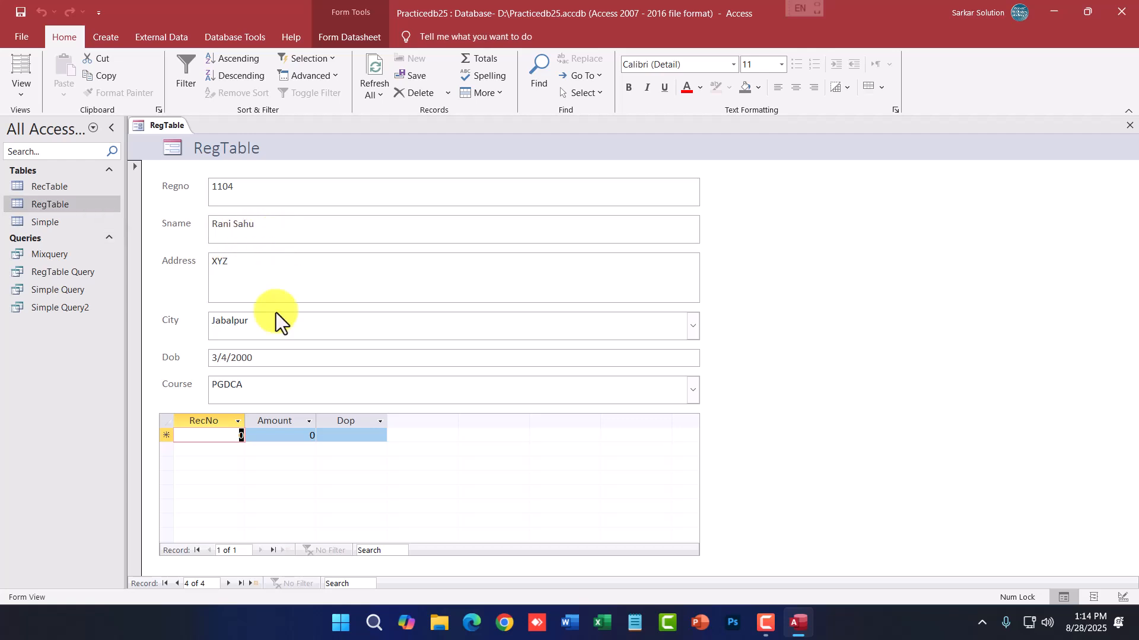
{"action": "left_click", "coordinate": [232, 583]}
{"action": "left_click", "coordinate": [255, 196]}
{"action": "type", "text": "11"}
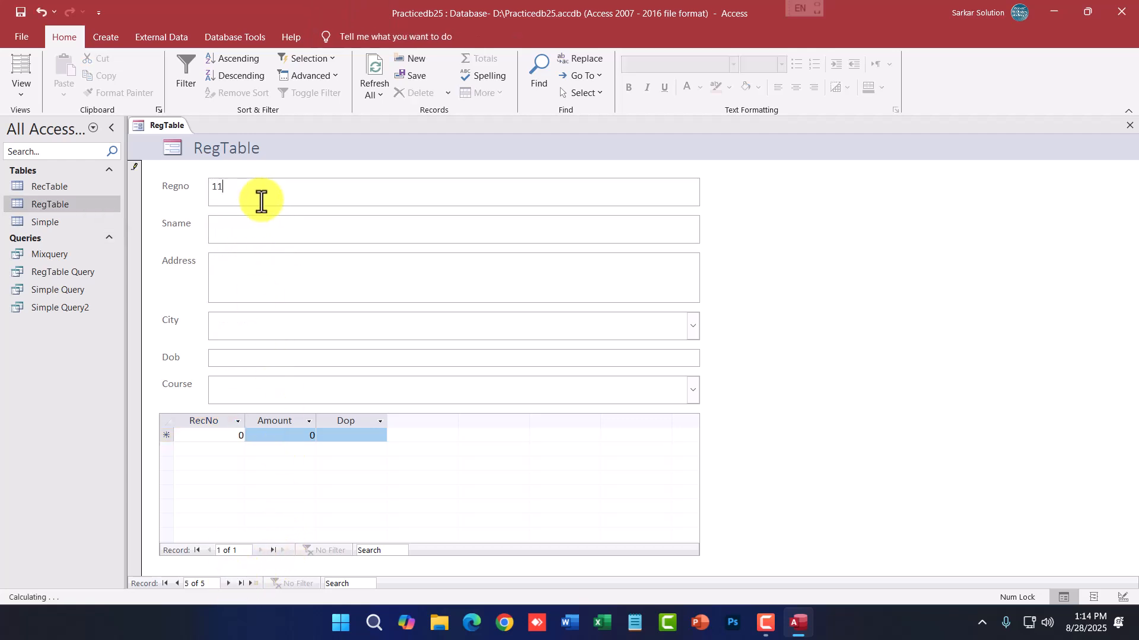
{"action": "type", "text": "05"}
{"action": "key", "text": "Tab"}
{"action": "type", "text": "Ro"}
{"action": "key", "text": "BackSpace"}
{"action": "key", "text": "BackSpace"}
{"action": "type", "text": "Rohini"}
{"action": "key", "text": "Tab"}
{"action": "type", "text": "Chhindwara"}
{"action": "key", "text": "Tab"}
Set the new student's City to Indore, enter the date of birth, choose the PGDCA course, and save the record by advancing past it.
{"action": "left_click", "coordinate": [693, 326]}
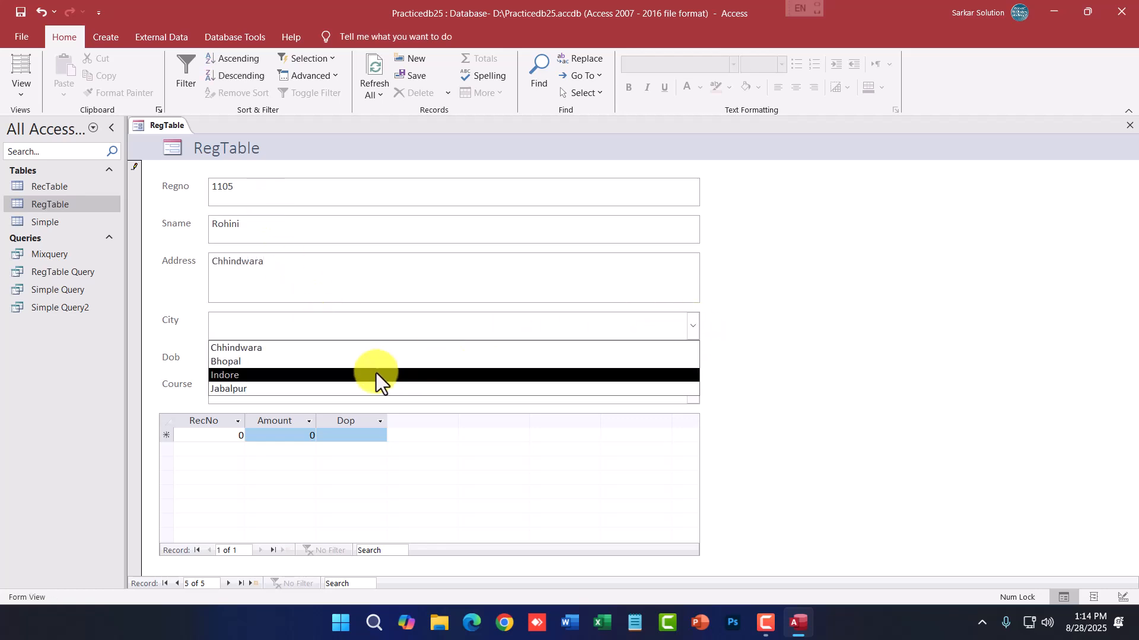
{"action": "left_click", "coordinate": [376, 375]}
{"action": "left_click", "coordinate": [681, 360]}
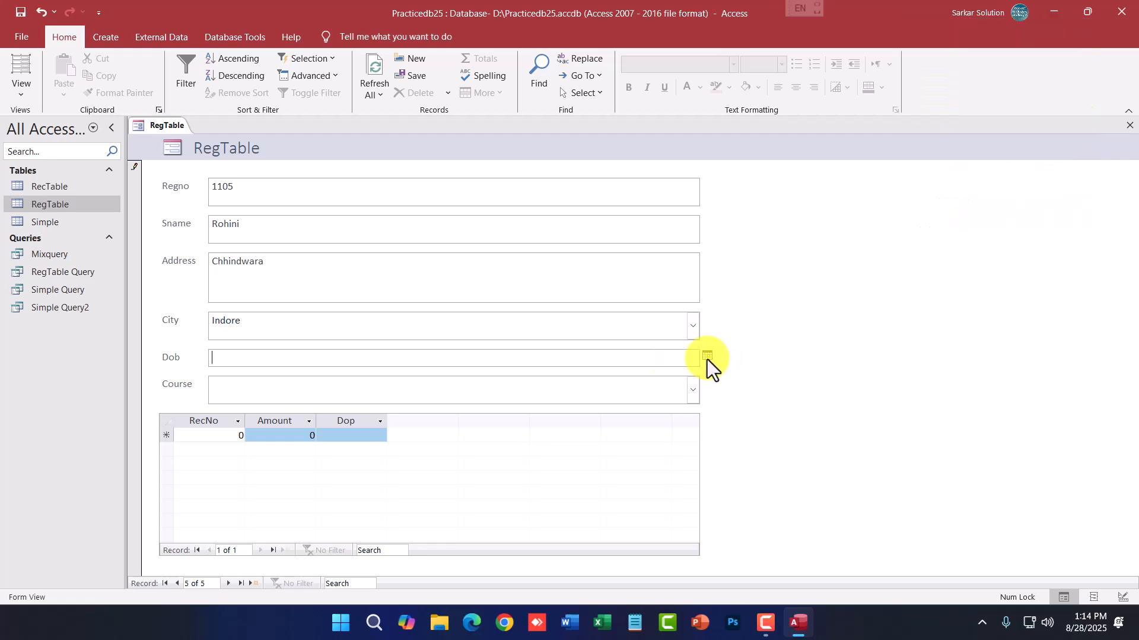
{"action": "type", "text": "15/0"}
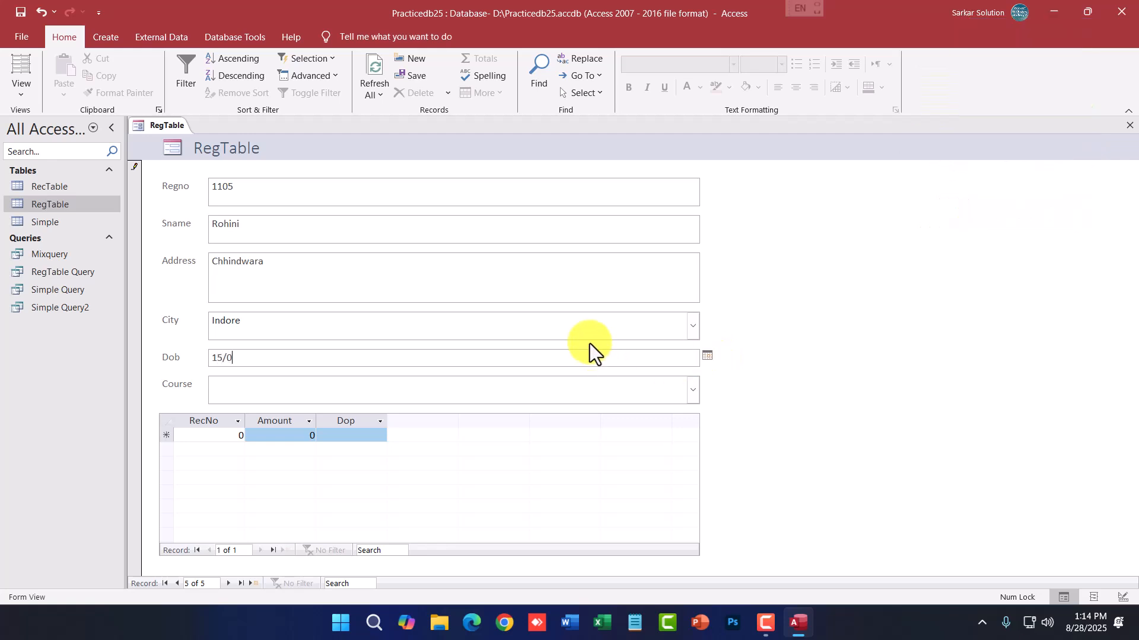
{"action": "type", "text": "5/2000"}
{"action": "key", "text": "Tab"}
{"action": "left_click", "coordinate": [693, 390]}
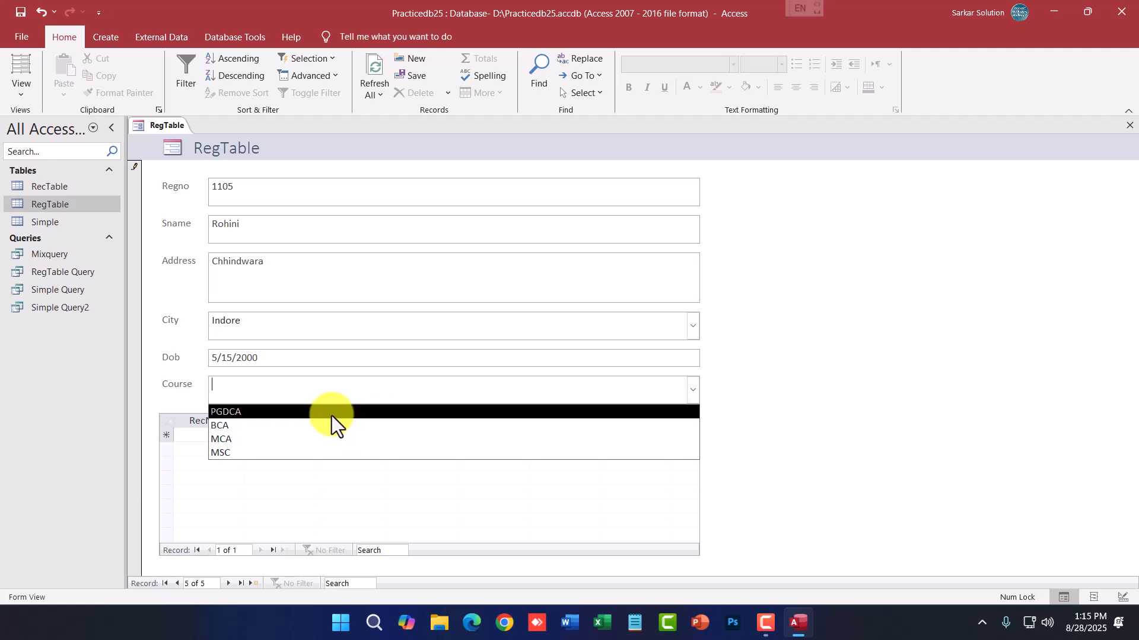
{"action": "left_click", "coordinate": [297, 413]}
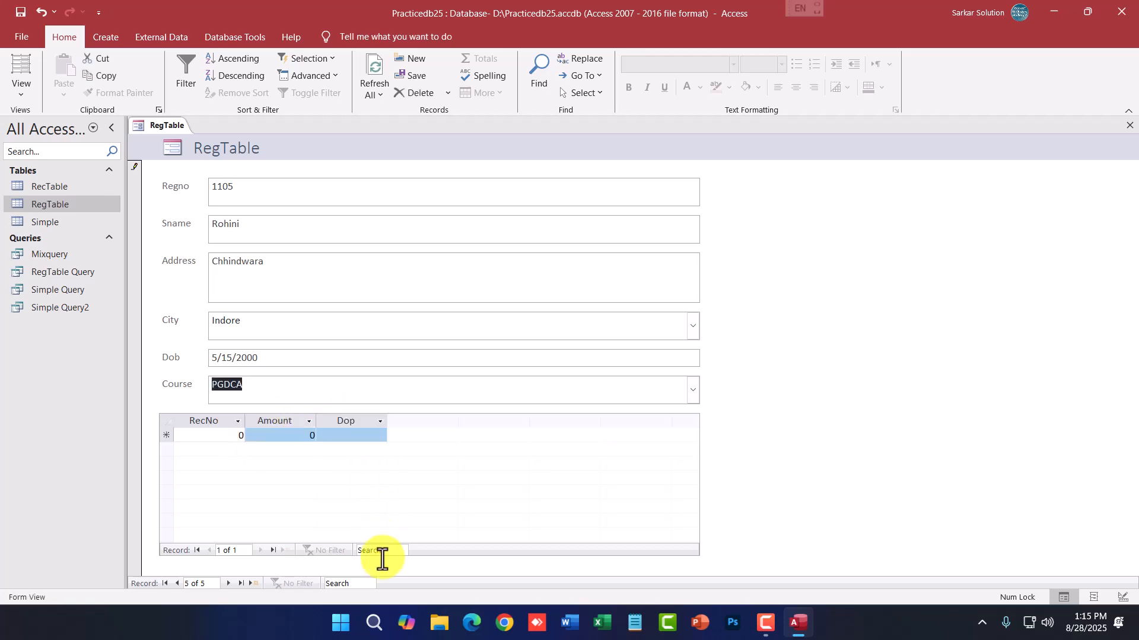
{"action": "left_click", "coordinate": [228, 585]}
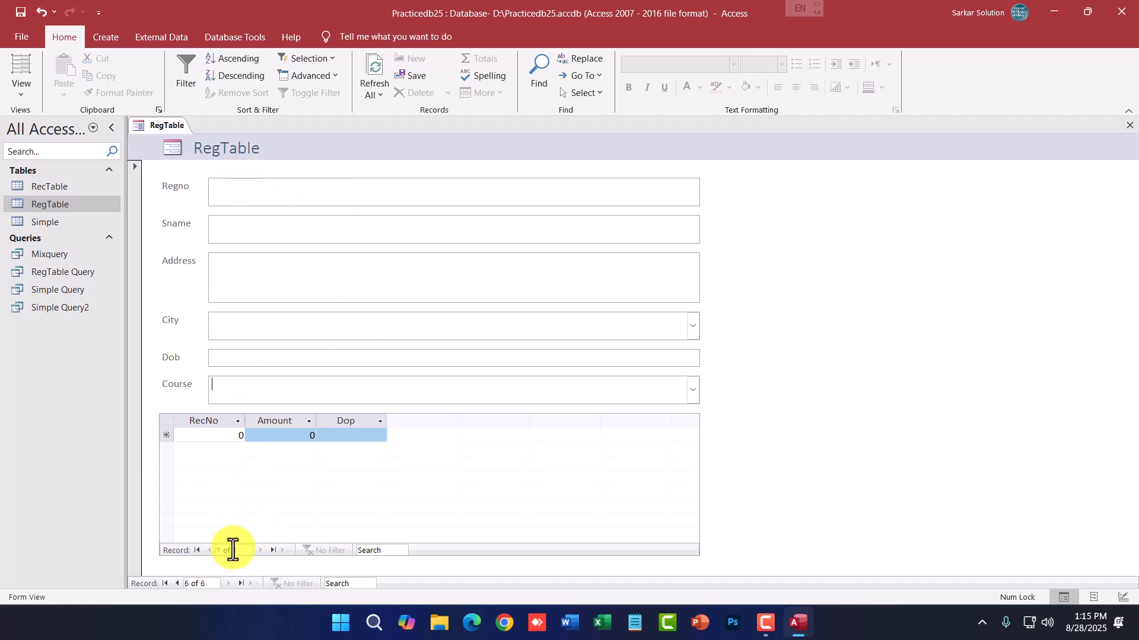
Go back to the newly added student record to review it, and return to the form's first record.
{"action": "left_click", "coordinate": [176, 582]}
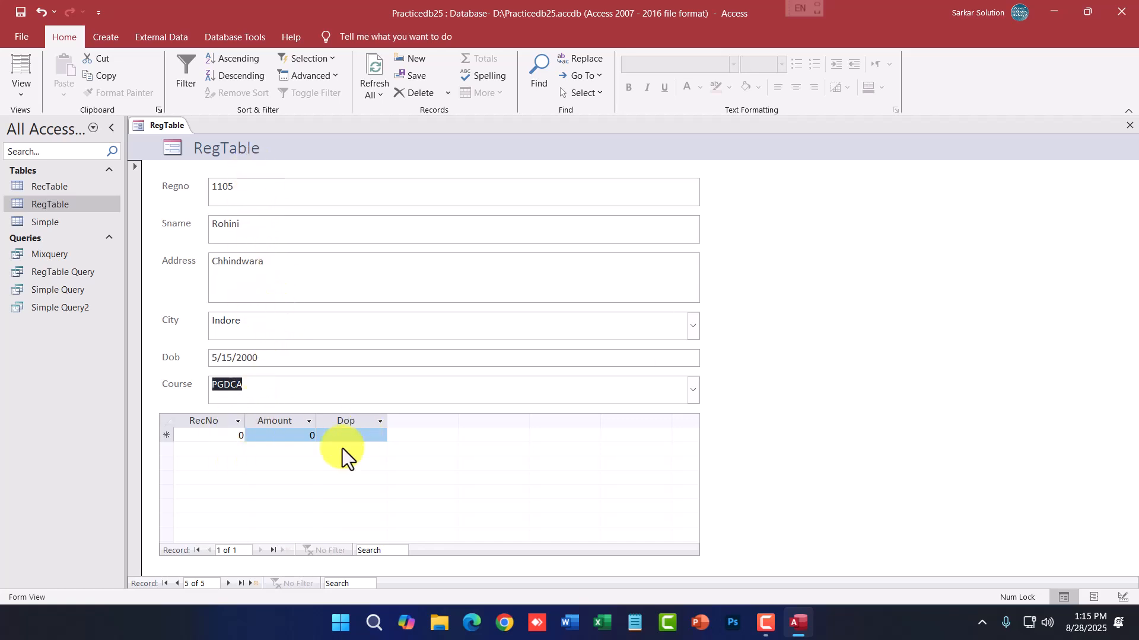
{"action": "left_click", "coordinate": [177, 586]}
{"action": "left_click", "coordinate": [165, 586]}
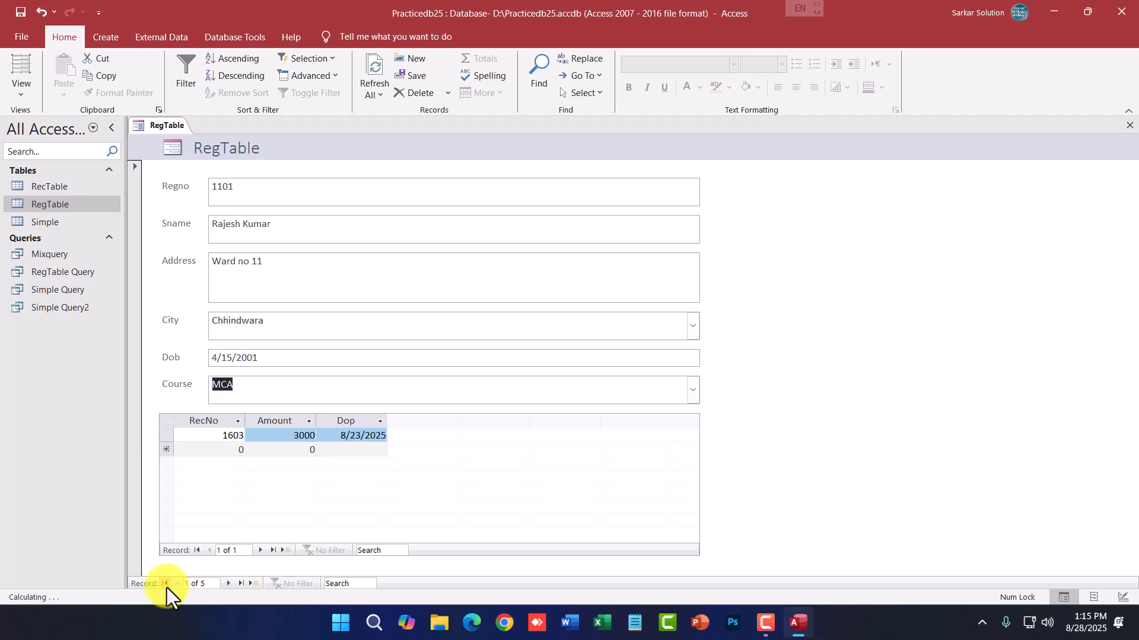
Browse the student records in the RegTable form back and forth, between the existing entries and the blank new record.
{"action": "left_click", "coordinate": [239, 584]}
{"action": "left_click", "coordinate": [230, 585]}
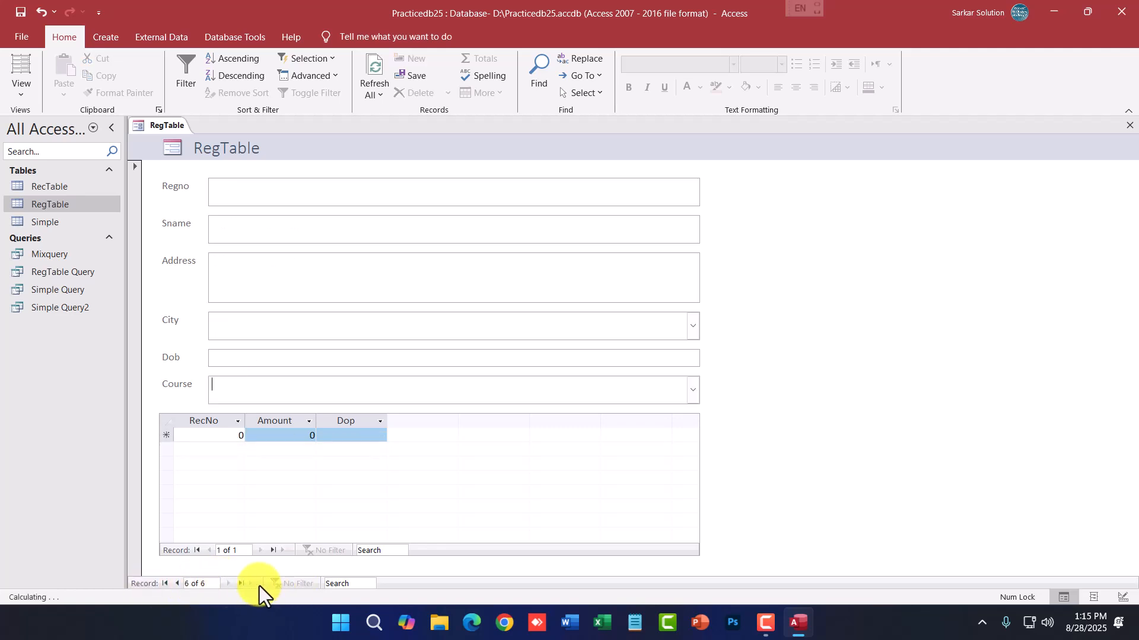
{"action": "left_click", "coordinate": [178, 584]}
{"action": "left_click", "coordinate": [178, 584]}
{"action": "left_click", "coordinate": [178, 584]}
{"action": "left_click", "coordinate": [229, 584]}
{"action": "left_click", "coordinate": [229, 584]}
{"action": "left_click", "coordinate": [228, 584]}
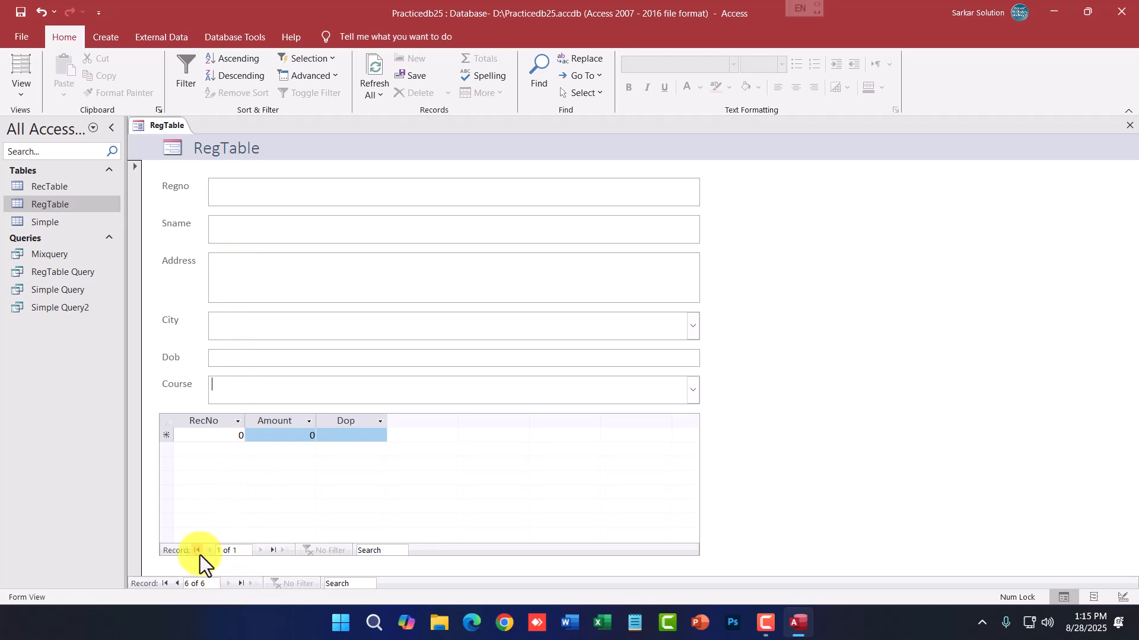
{"action": "left_click", "coordinate": [177, 584]}
{"action": "left_click", "coordinate": [176, 584]}
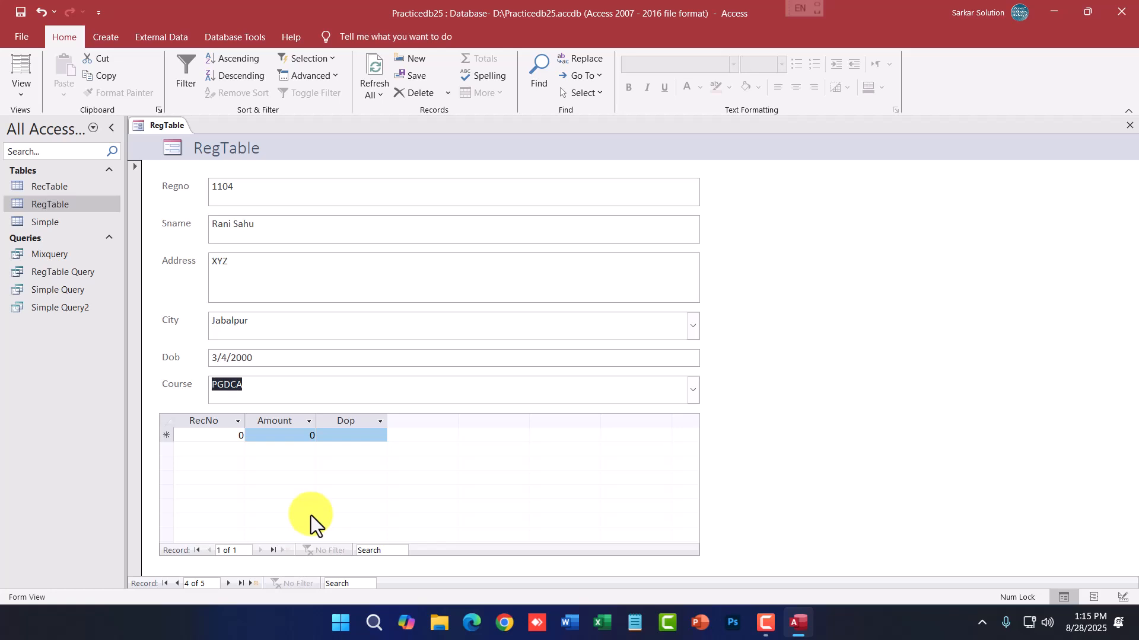
Save the form under the name RegForm and close it.
{"action": "right_click", "coordinate": [161, 127]}
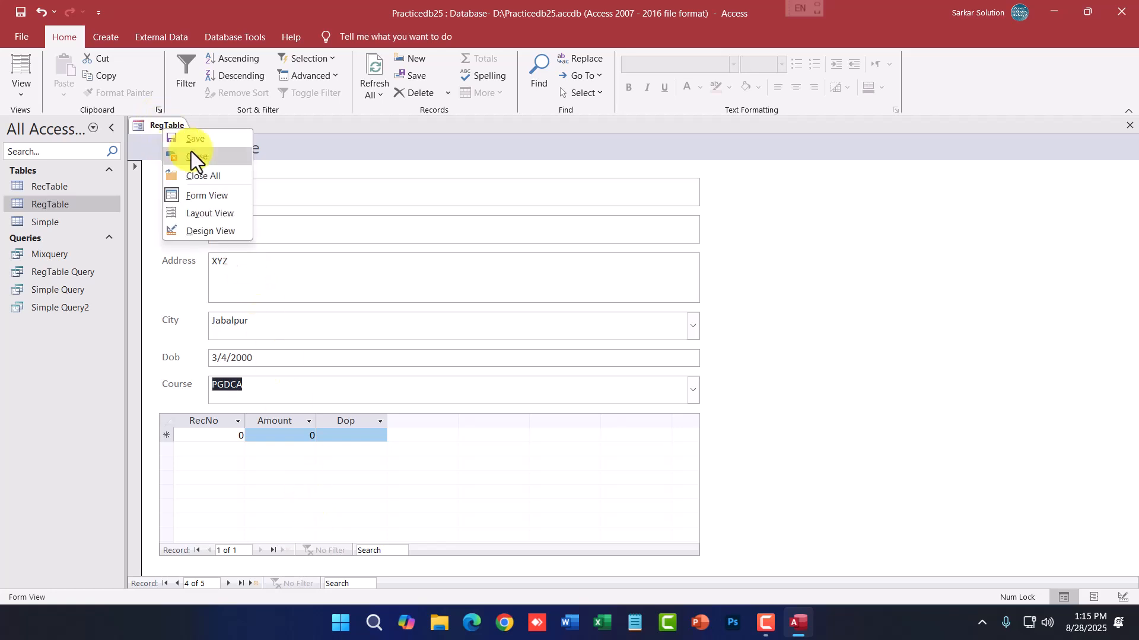
{"action": "left_click", "coordinate": [188, 144]}
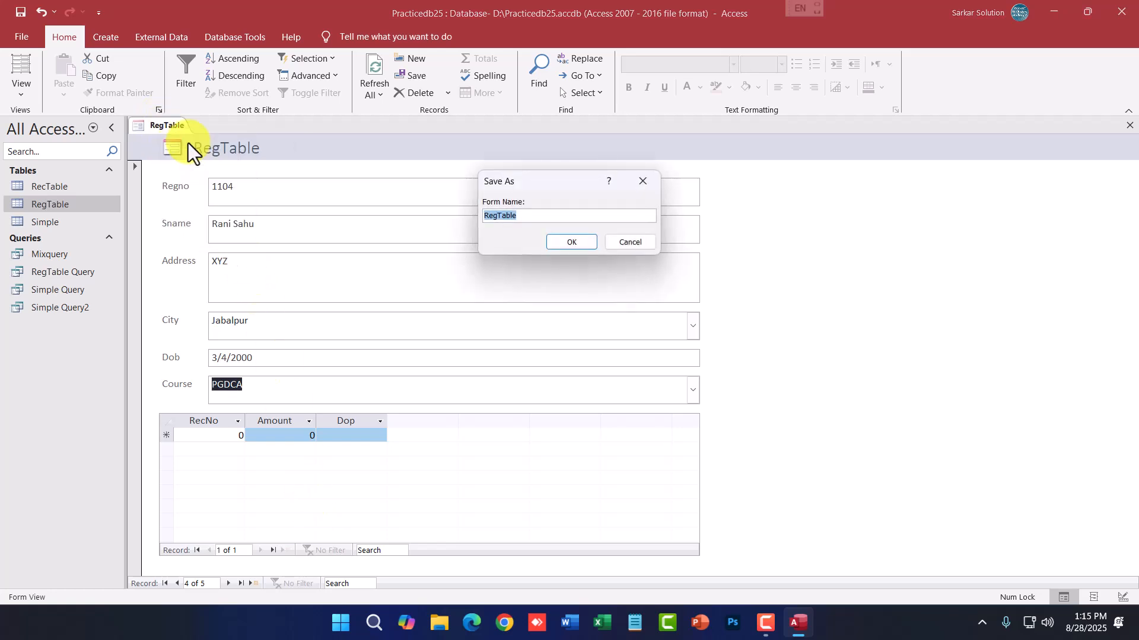
{"action": "left_click", "coordinate": [547, 216]}
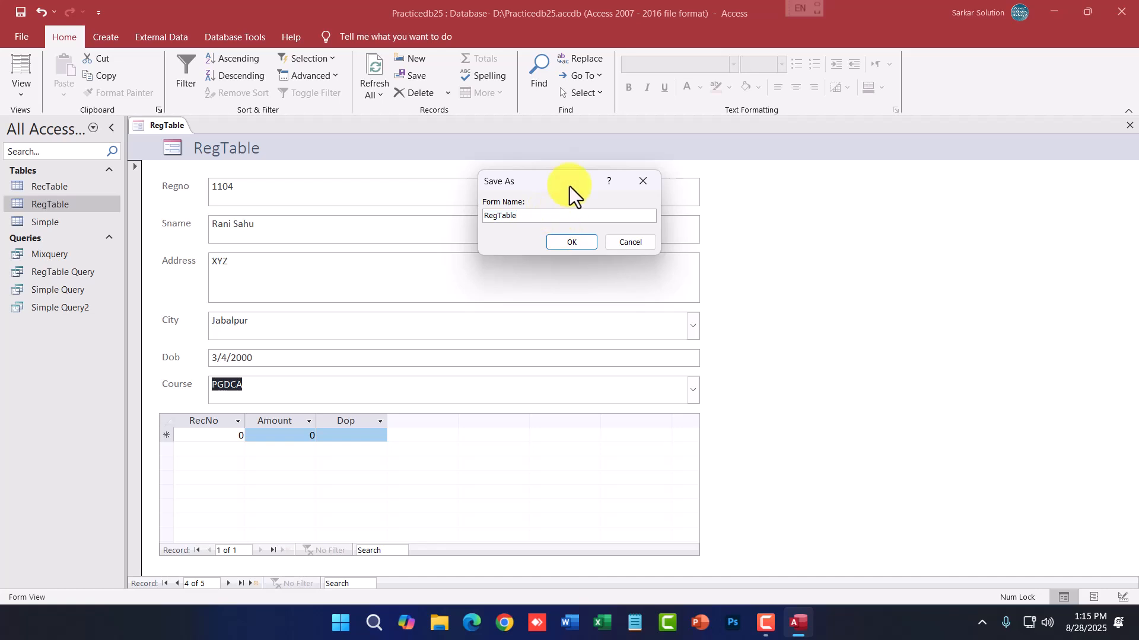
{"action": "key", "text": "BackSpace"}
{"action": "key", "text": "BackSpace"}
{"action": "key", "text": "BackSpace"}
{"action": "key", "text": "BackSpace"}
{"action": "key", "text": "BackSpace"}
{"action": "type", "text": "Form"}
{"action": "left_click", "coordinate": [571, 242]}
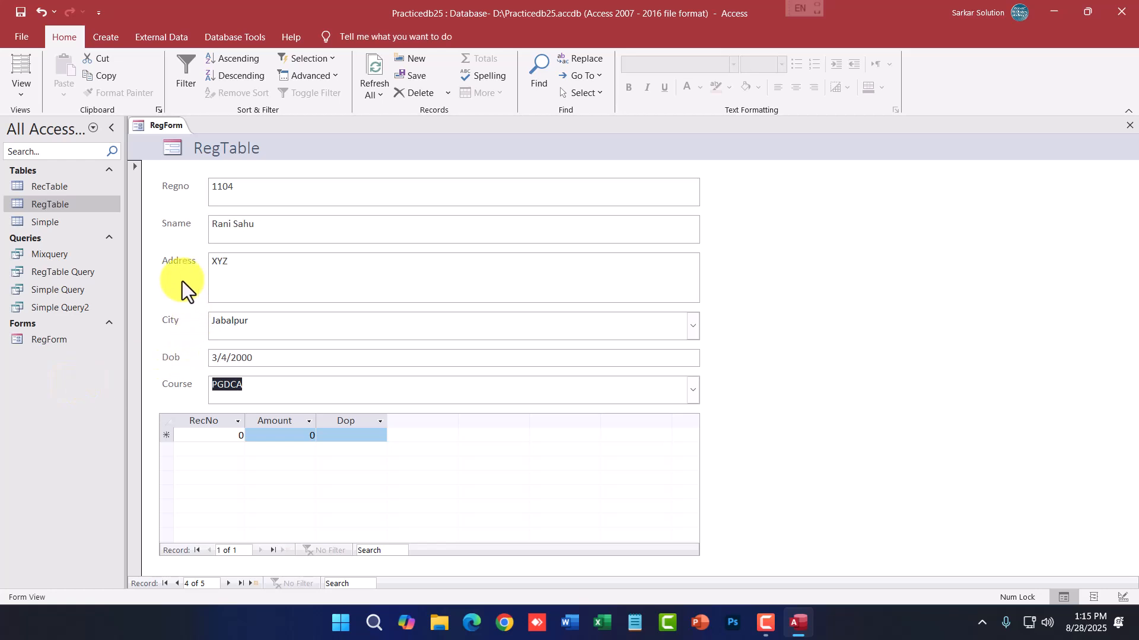
{"action": "right_click", "coordinate": [165, 125]}
{"action": "left_click", "coordinate": [180, 152]}
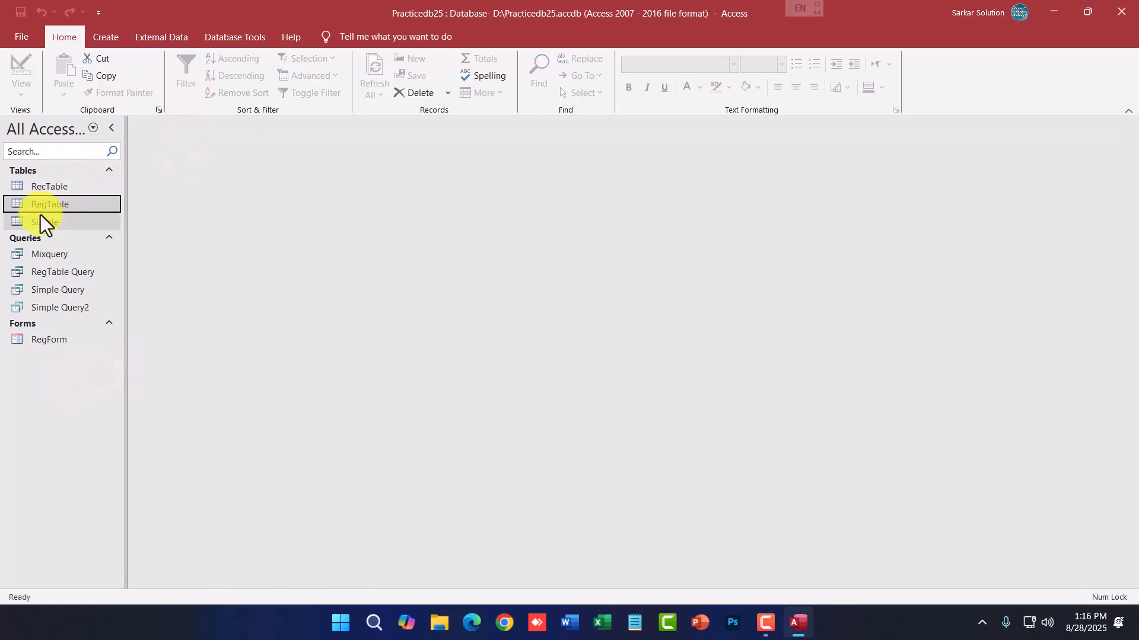
Start the Form Wizard with RecTable as the source and add all its fields: RecNo, Regno, Amount and Dop.
{"action": "left_click", "coordinate": [105, 37]}
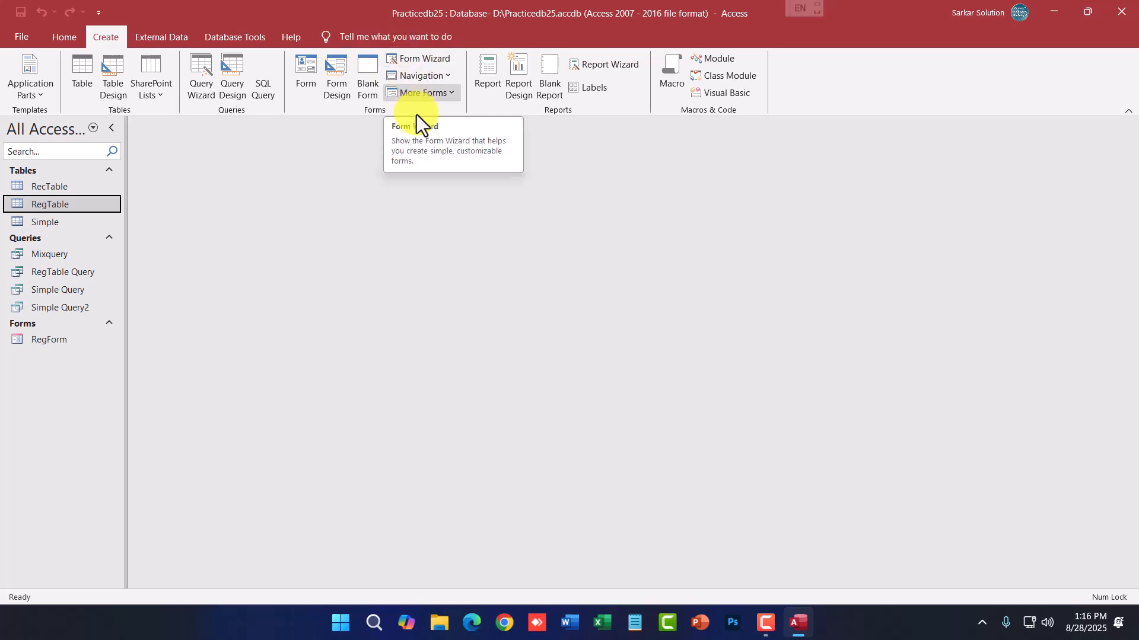
{"action": "left_click", "coordinate": [214, 87]}
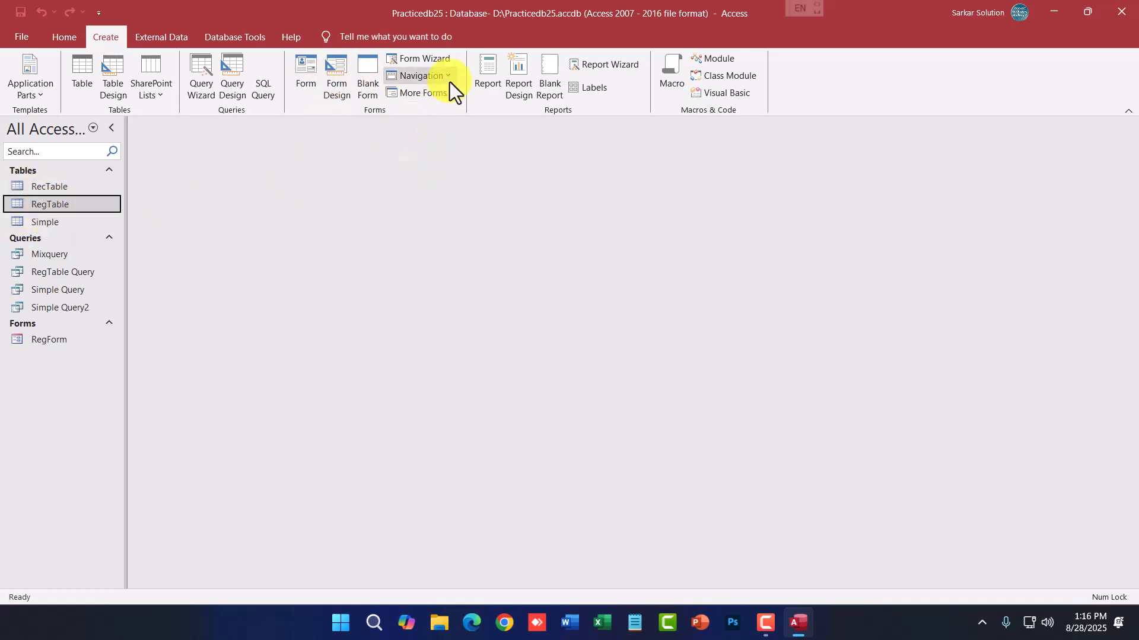
{"action": "left_click", "coordinate": [427, 59]}
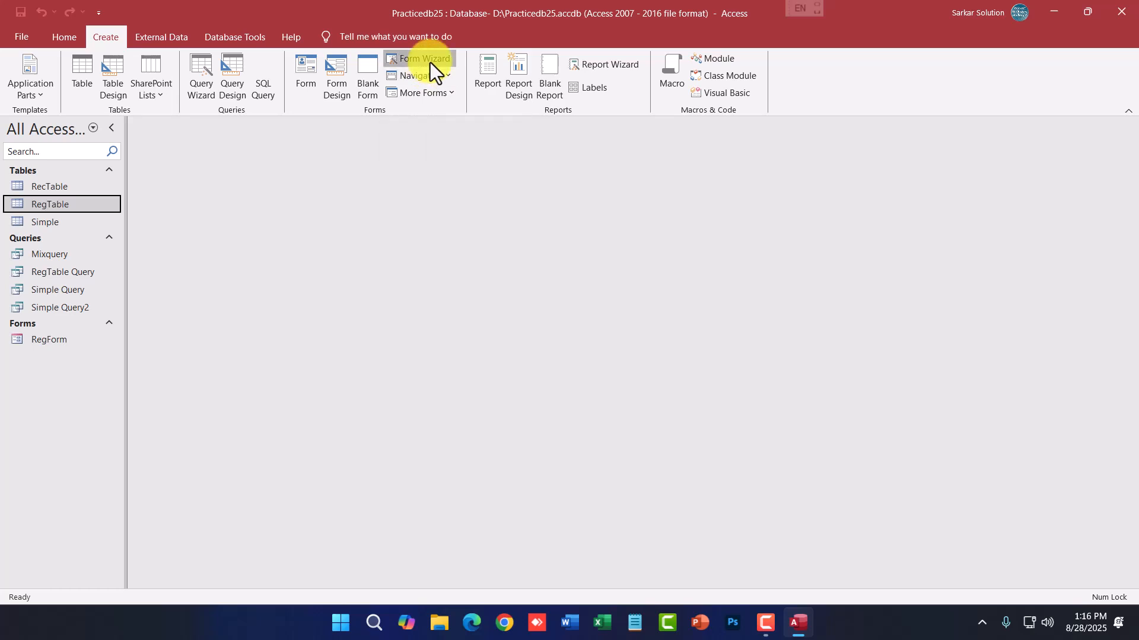
{"action": "left_click", "coordinate": [586, 217]}
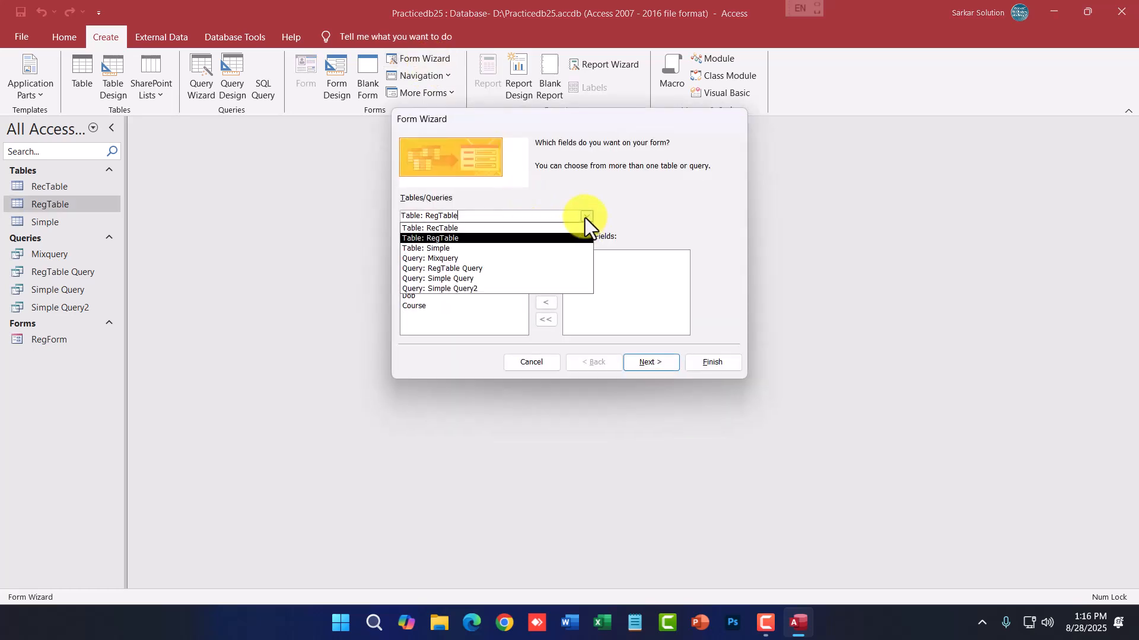
{"action": "left_click", "coordinate": [532, 118]}
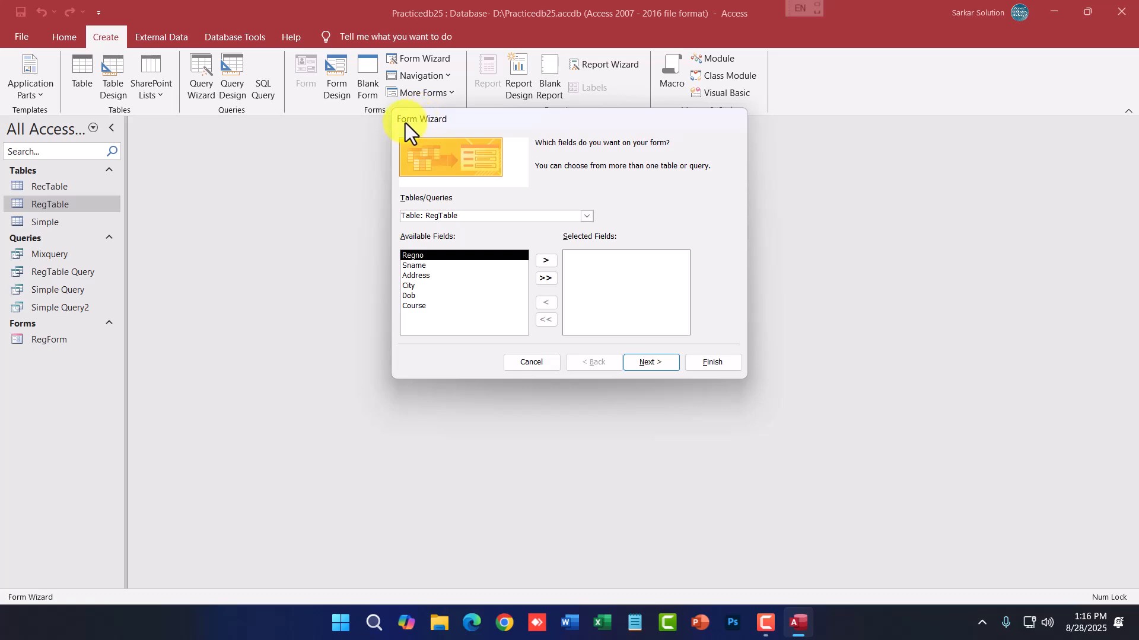
{"action": "left_click", "coordinate": [584, 215]}
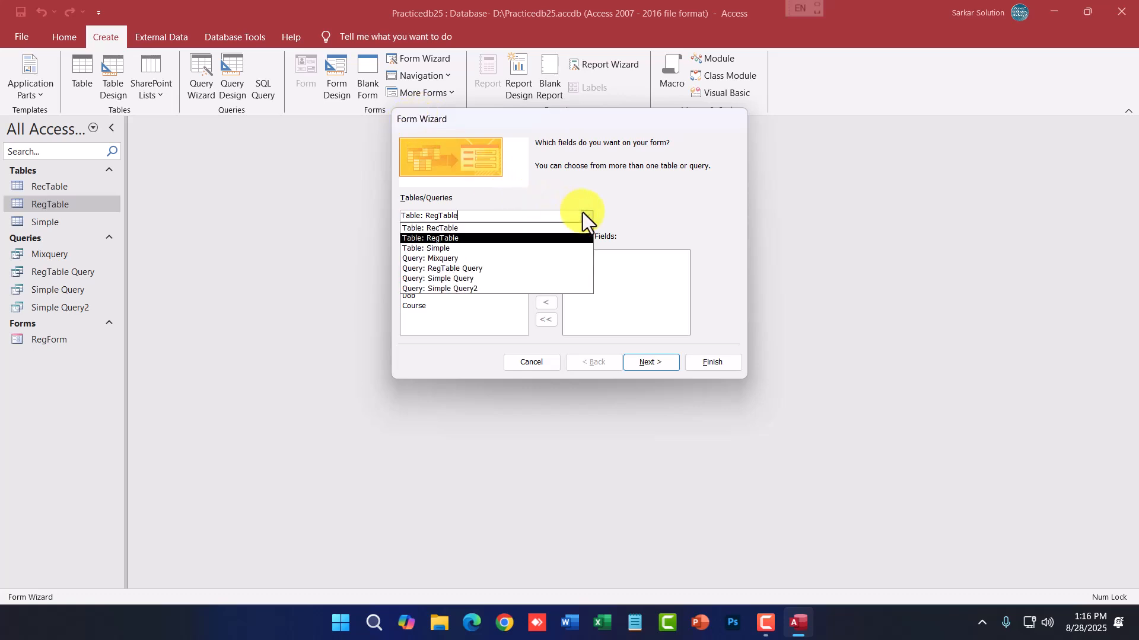
{"action": "left_click", "coordinate": [440, 228]}
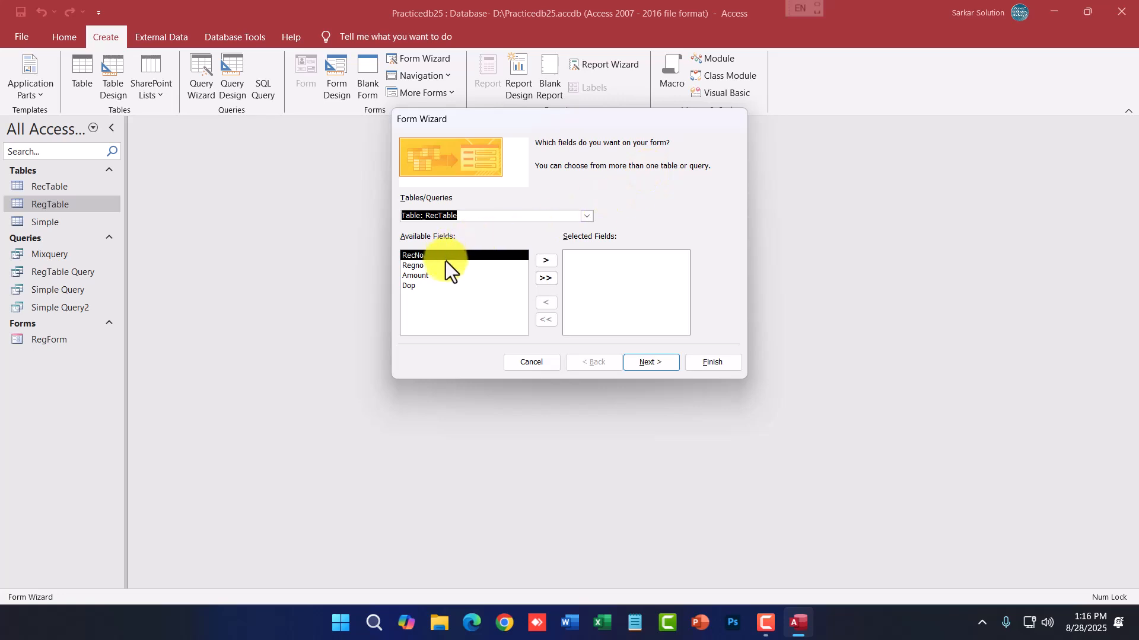
{"action": "left_click", "coordinate": [418, 287]}
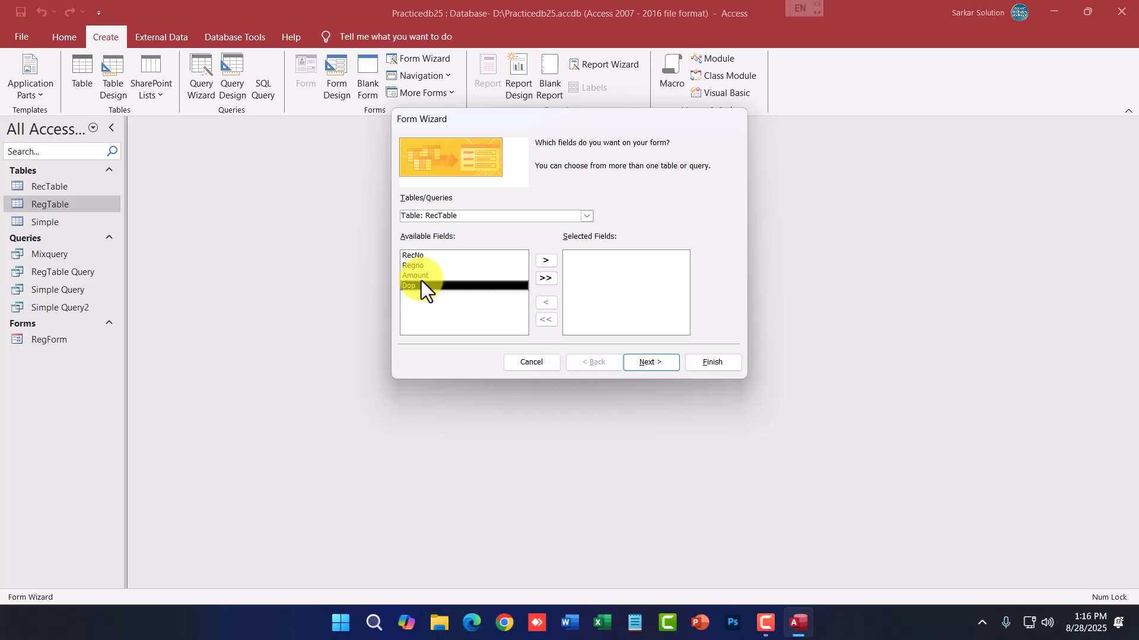
{"action": "left_click", "coordinate": [545, 278]}
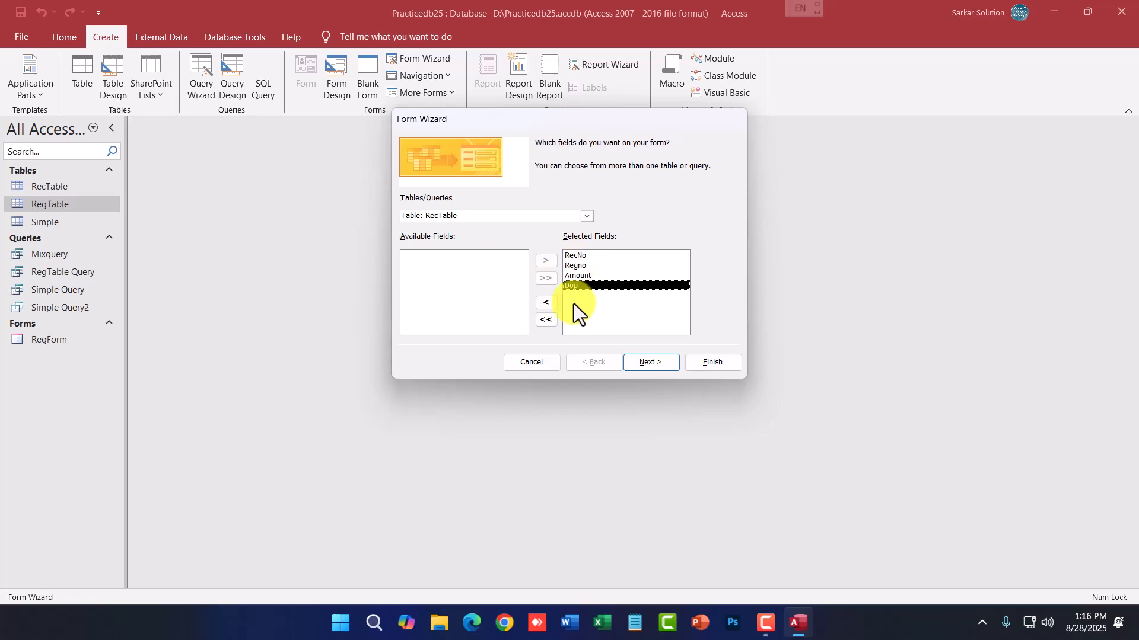
Keep the Columnar layout, title the form RecForm, and finish the wizard so the form opens for viewing and entering information.
{"action": "left_click", "coordinate": [648, 365]}
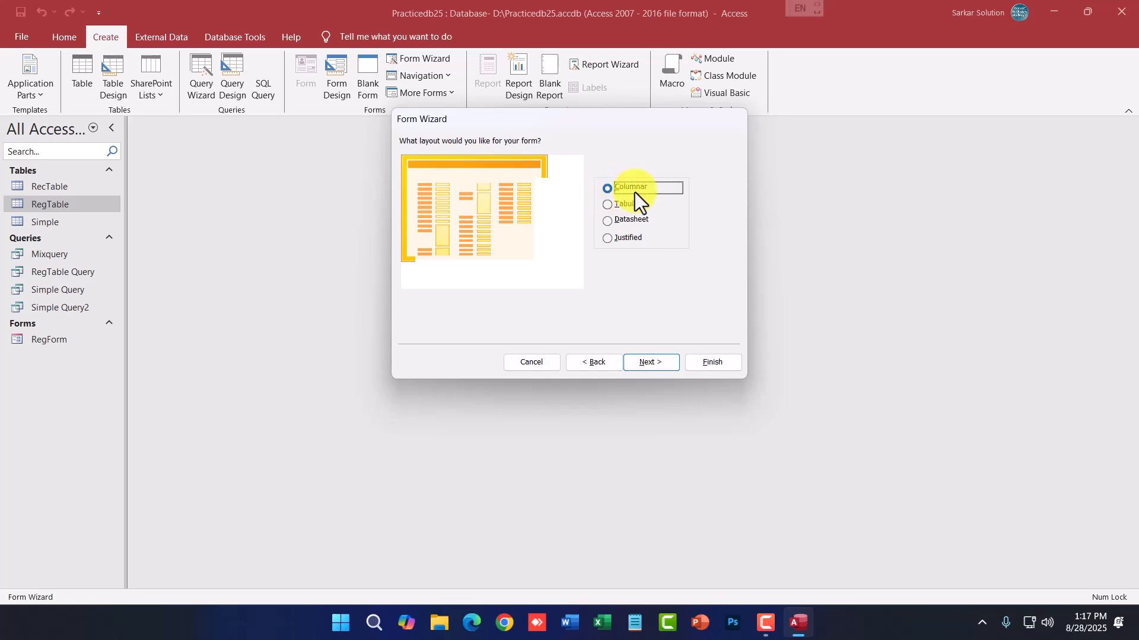
{"action": "left_click", "coordinate": [657, 362]}
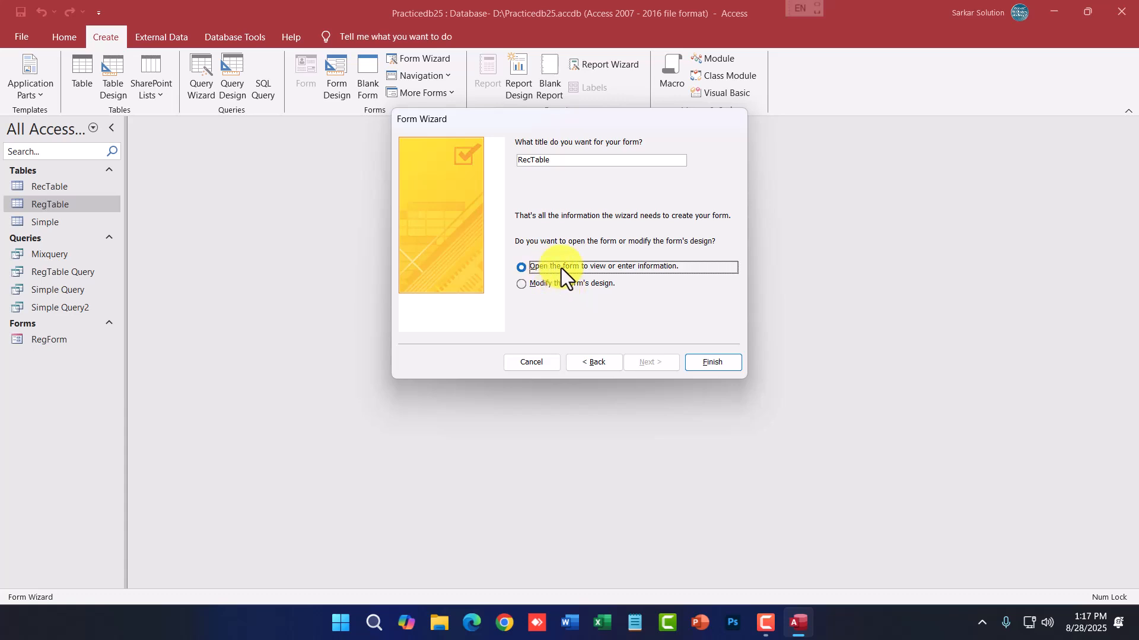
{"action": "left_click", "coordinate": [532, 160]}
{"action": "key", "text": "Delete"}
{"action": "key", "text": "Delete"}
{"action": "key", "text": "Delete"}
{"action": "key", "text": "Delete"}
{"action": "key", "text": "Delete"}
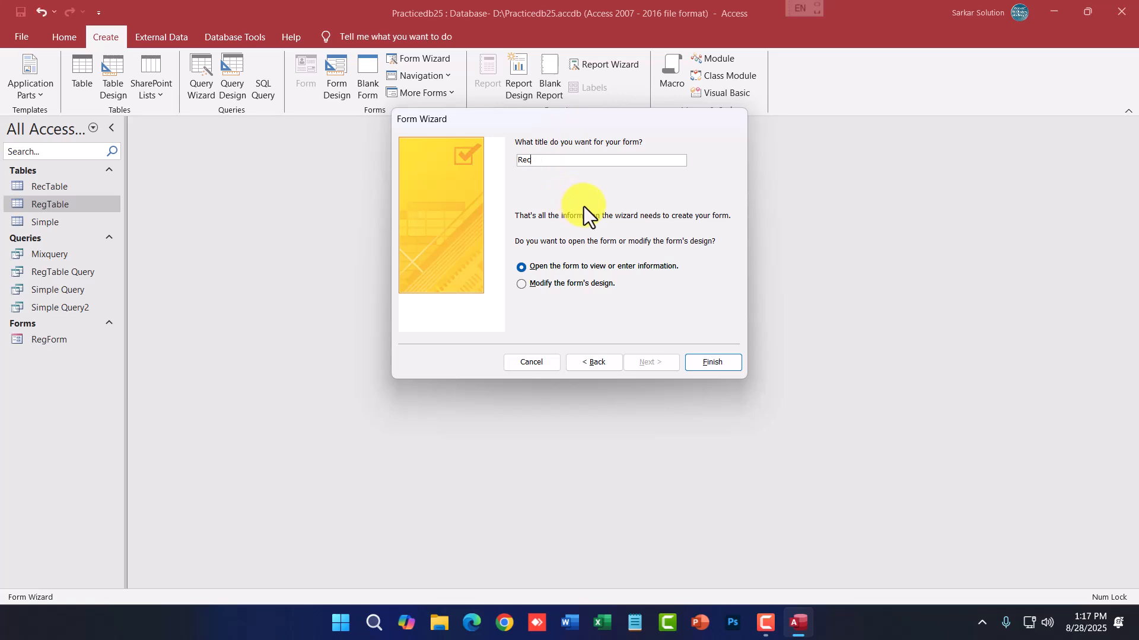
{"action": "type", "text": "Form"}
{"action": "left_click", "coordinate": [706, 361]}
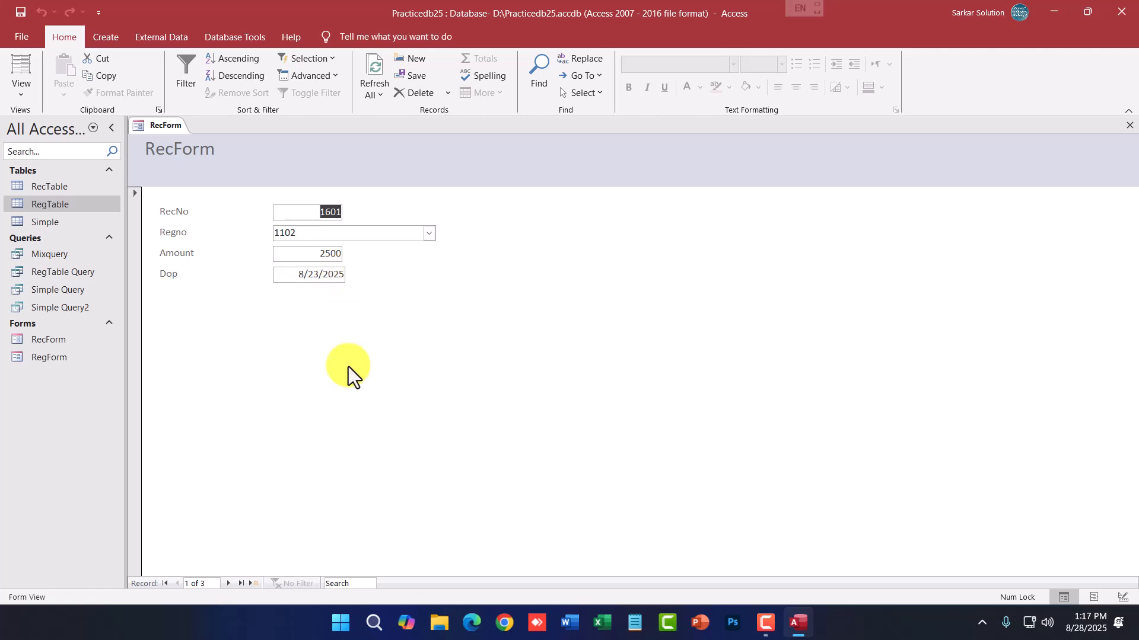
Step through the receipt records in RecForm and check the last existing receipt's number.
{"action": "left_click", "coordinate": [230, 585]}
{"action": "left_click", "coordinate": [178, 584]}
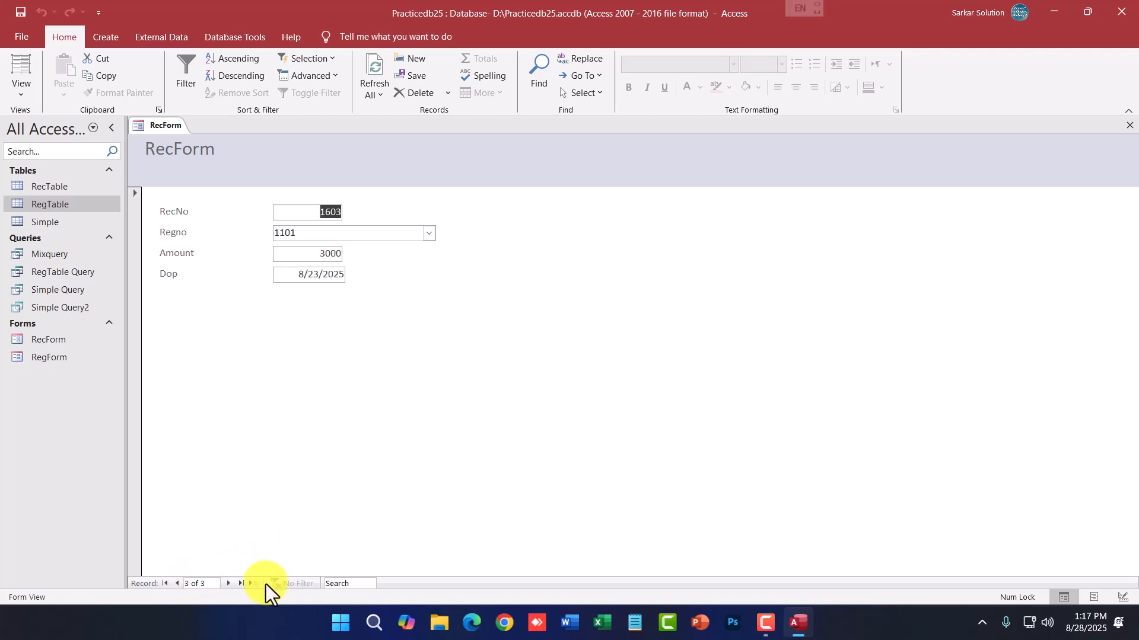
{"action": "left_click", "coordinate": [230, 584]}
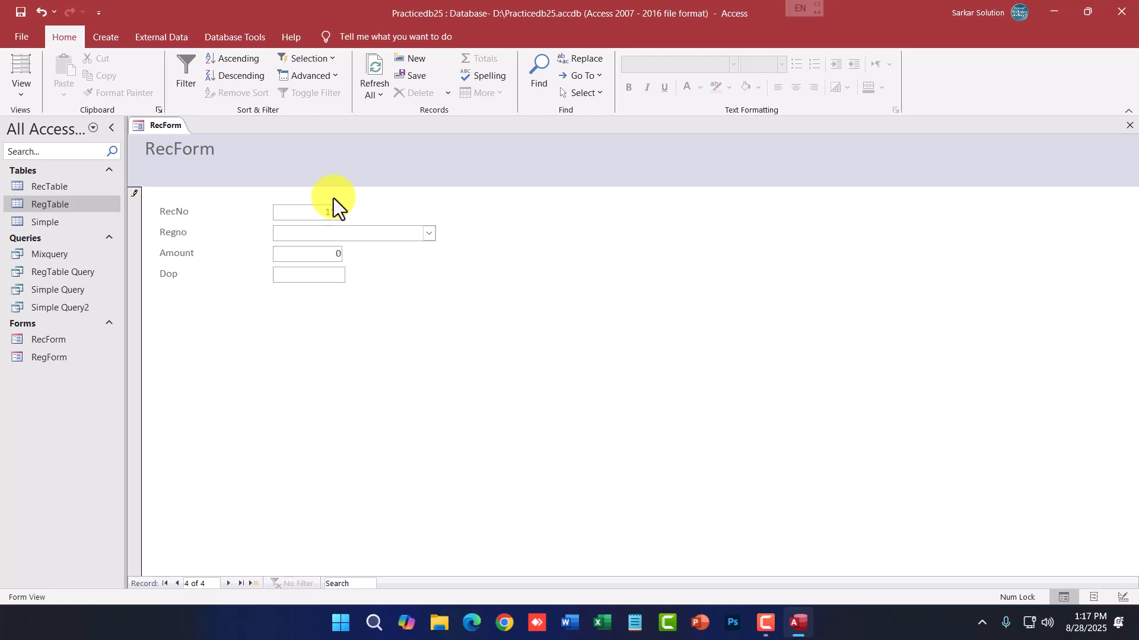
{"action": "left_click", "coordinate": [177, 583]}
{"action": "left_click", "coordinate": [547, 351]}
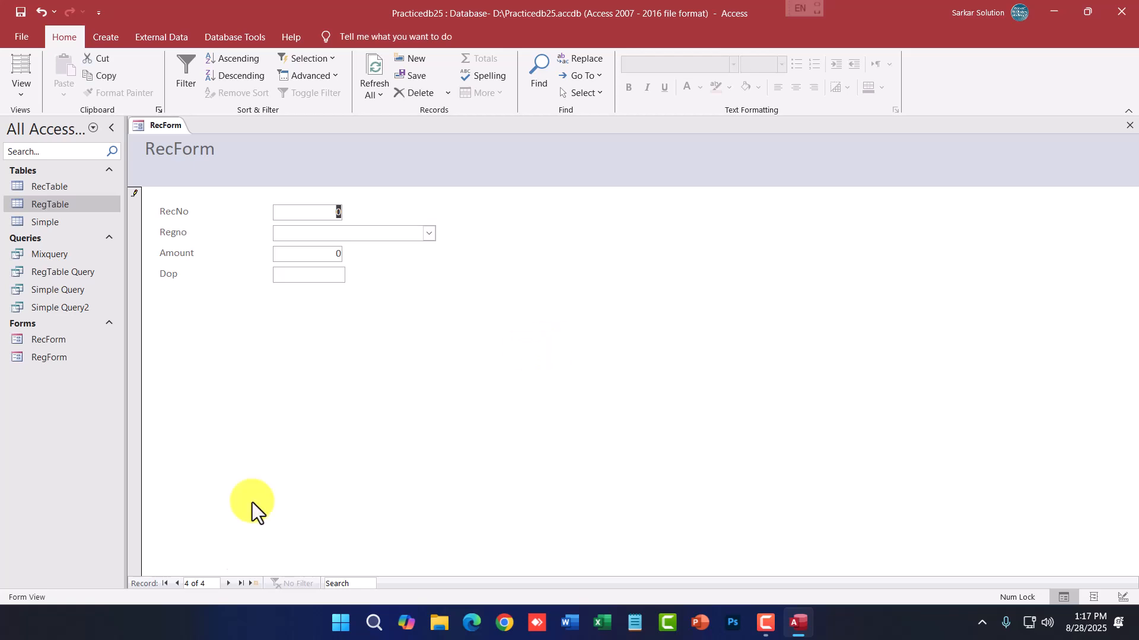
{"action": "left_click", "coordinate": [178, 584]}
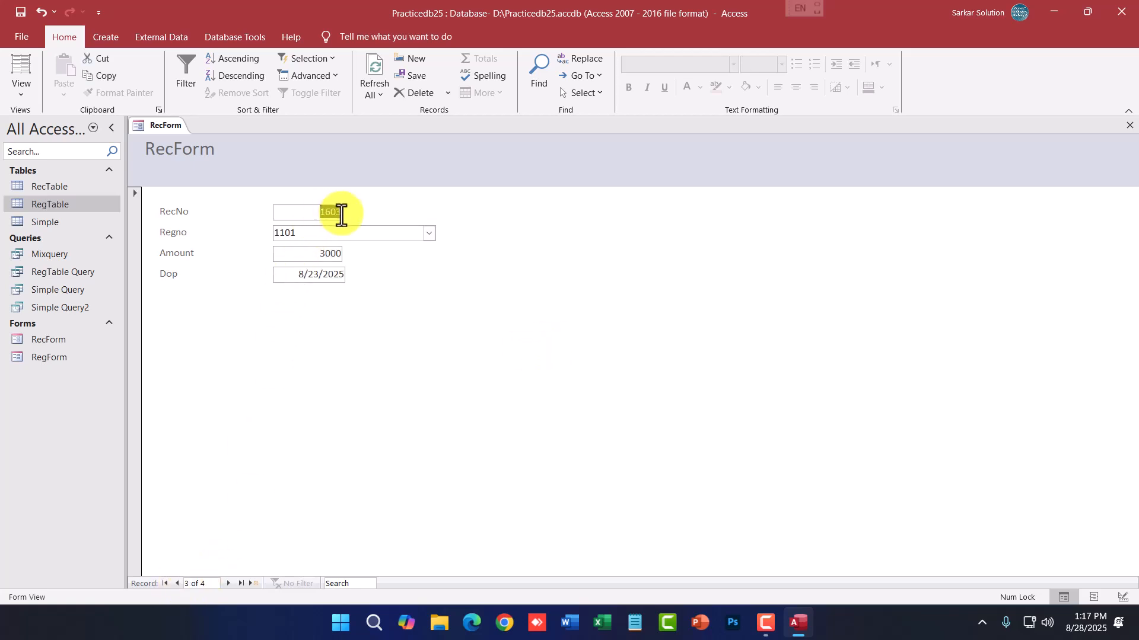
Add a receipt record with RecNo 1604, the newest student's registration number, Amount 2500 and Dop 8/15/2025.
{"action": "left_click", "coordinate": [228, 587]}
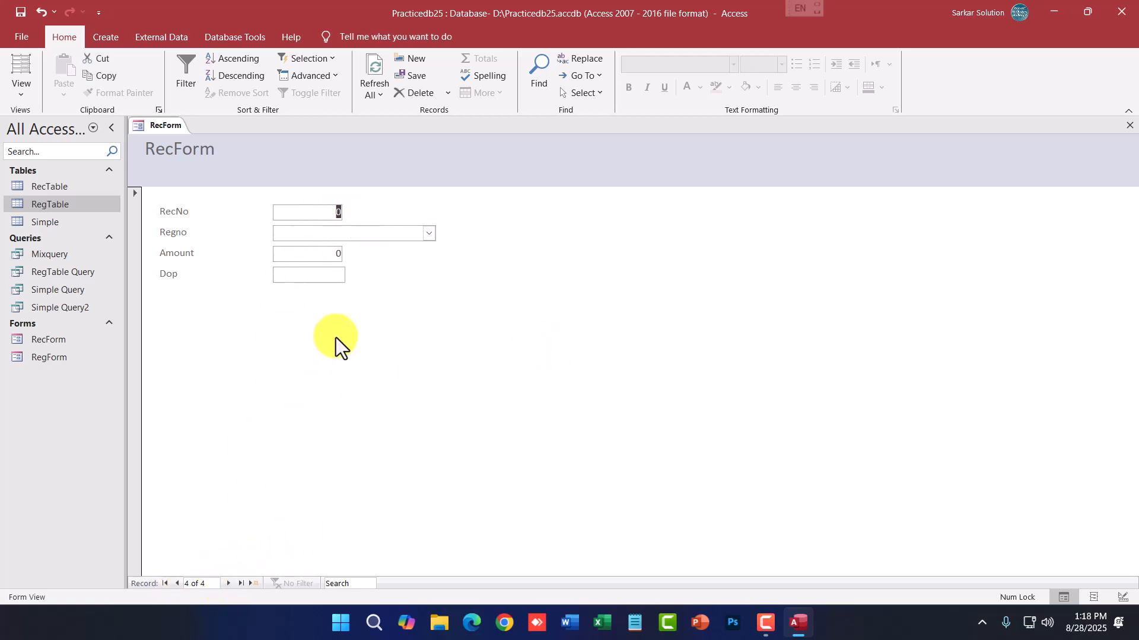
{"action": "type", "text": "1604"}
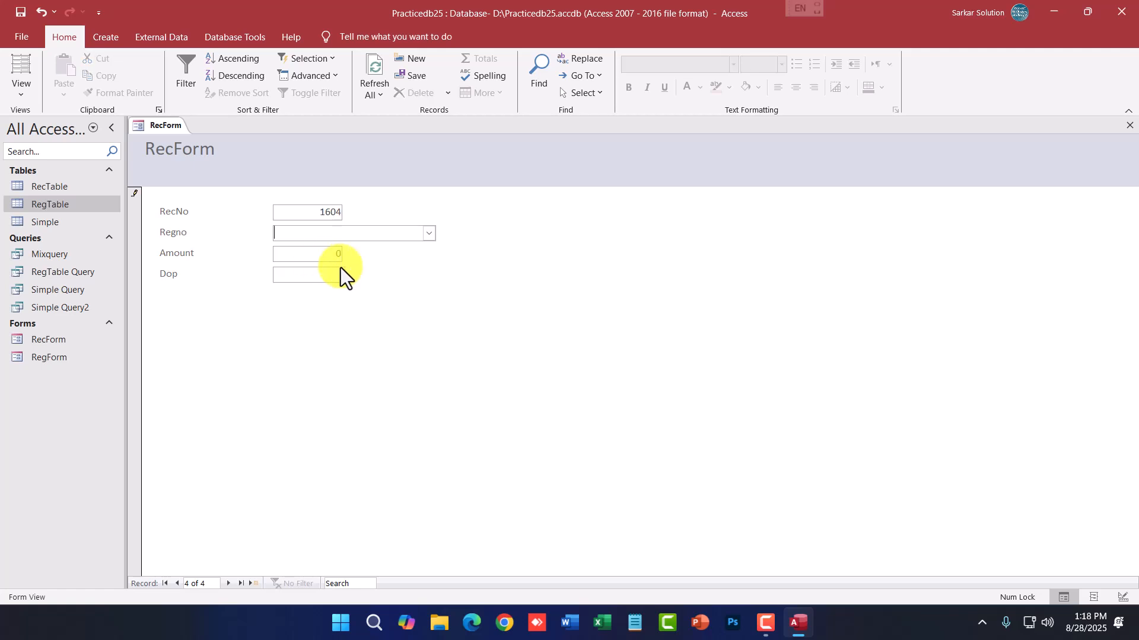
{"action": "left_click", "coordinate": [426, 233]}
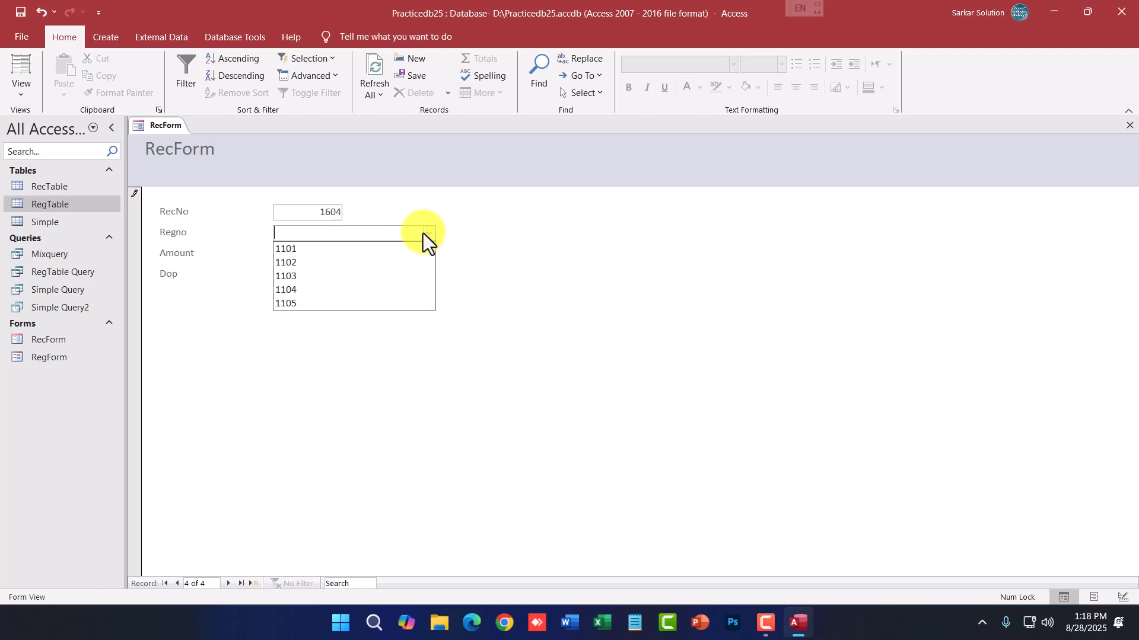
{"action": "left_click", "coordinate": [293, 305]}
{"action": "key", "text": "Tab"}
{"action": "type", "text": "2500"}
{"action": "key", "text": "Tab"}
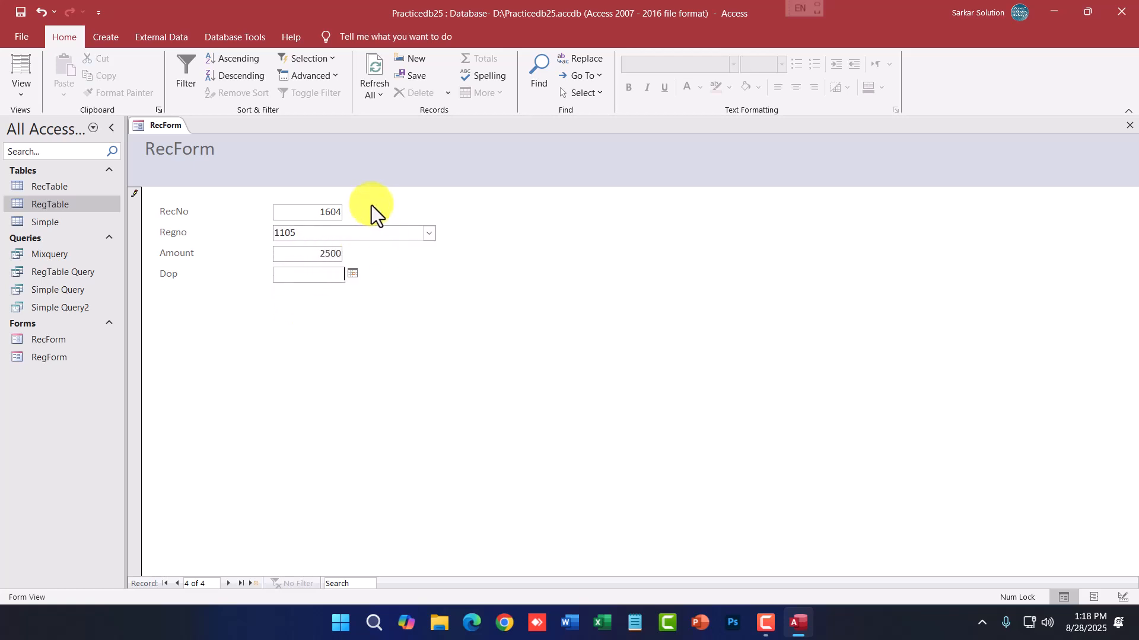
{"action": "type", "text": "15/08/2025"}
{"action": "key", "text": "Tab"}
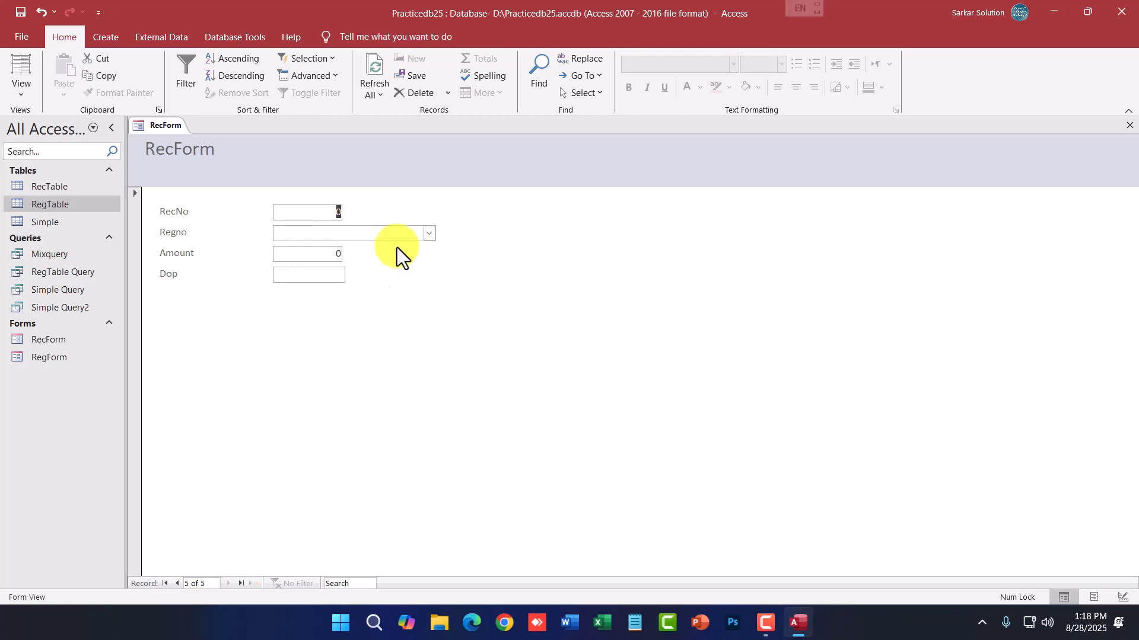
Go back to the newly added receipt record to review it, and close RecForm.
{"action": "left_click", "coordinate": [178, 584]}
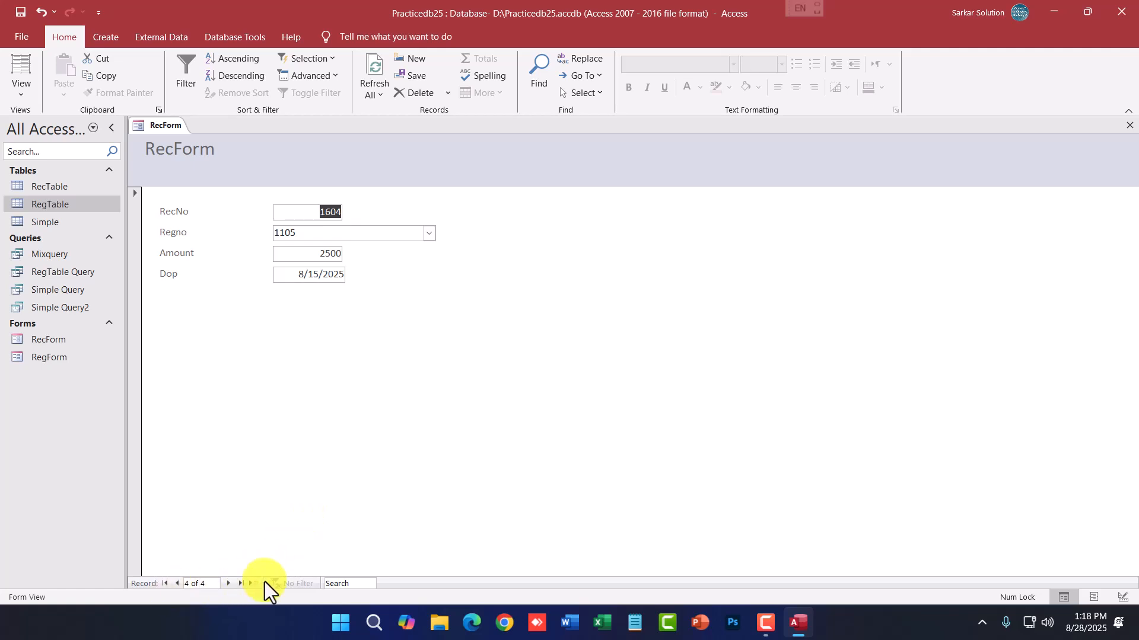
{"action": "left_click", "coordinate": [356, 585]}
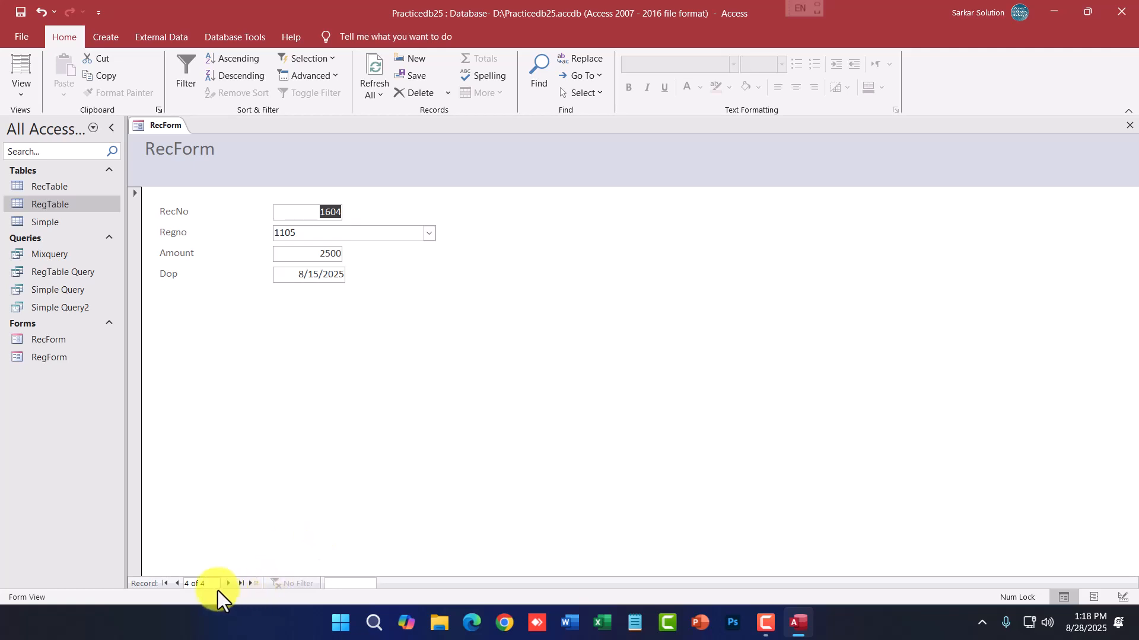
{"action": "left_click", "coordinate": [178, 584]}
{"action": "right_click", "coordinate": [161, 126]}
{"action": "key", "text": "Escape"}
{"action": "right_click", "coordinate": [170, 126]}
{"action": "left_click", "coordinate": [202, 154]}
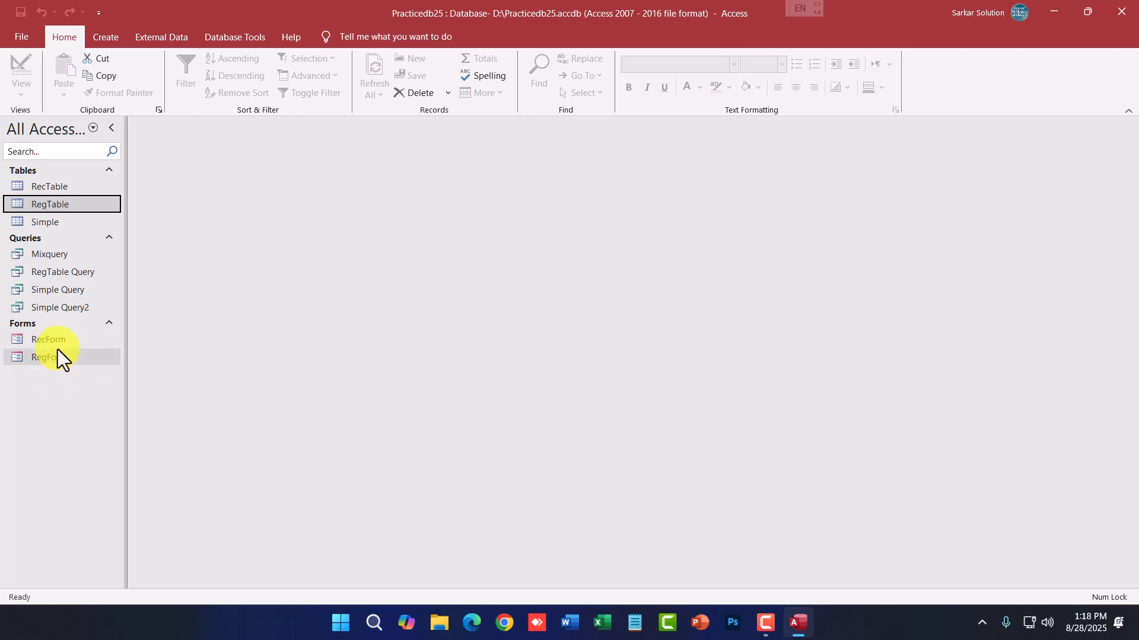
Create a new empty form in Design view.
{"action": "left_click", "coordinate": [107, 37]}
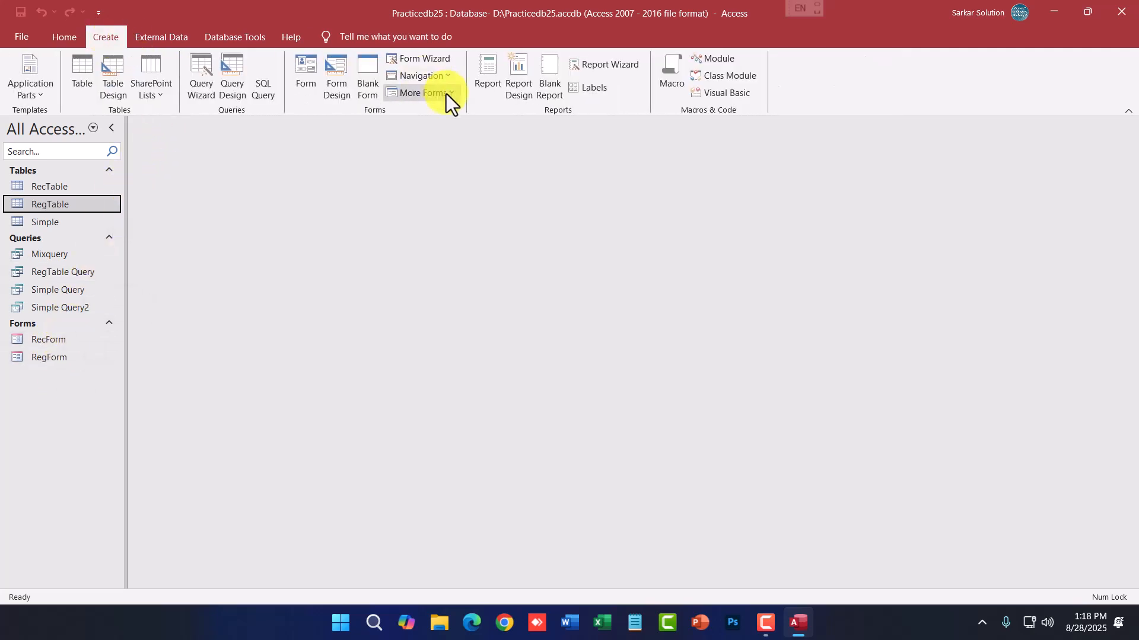
{"action": "left_click", "coordinate": [335, 91]}
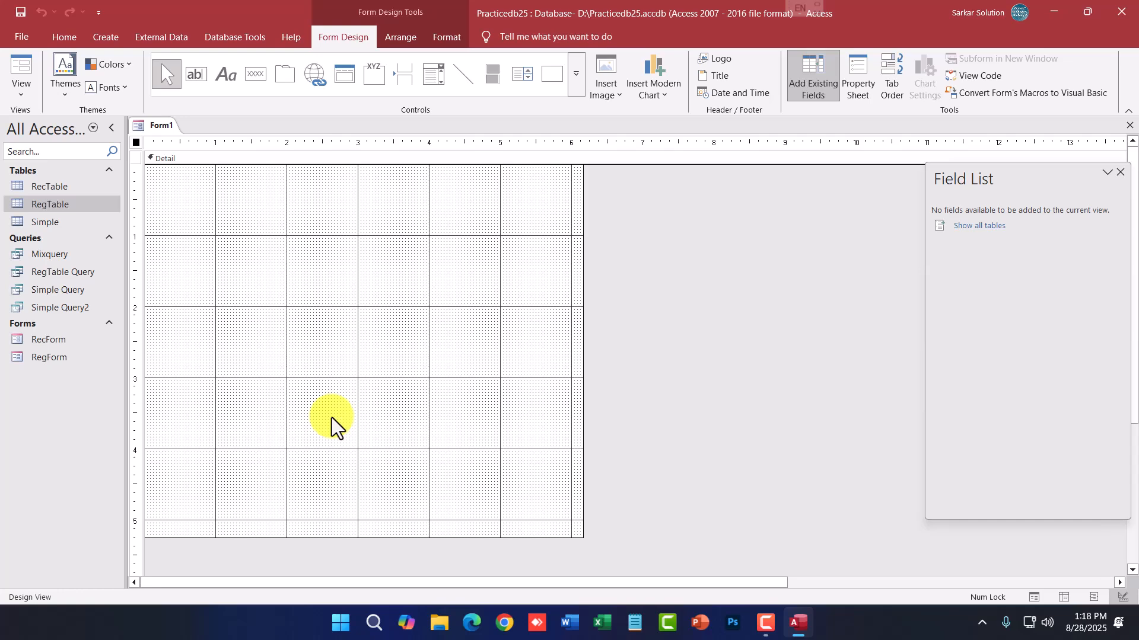
Place the Field List beside the form grid, show all tables in it and expand the Simple table's fields.
{"action": "left_click_drag", "start_coordinate": [1045, 181], "coordinate": [693, 188]}
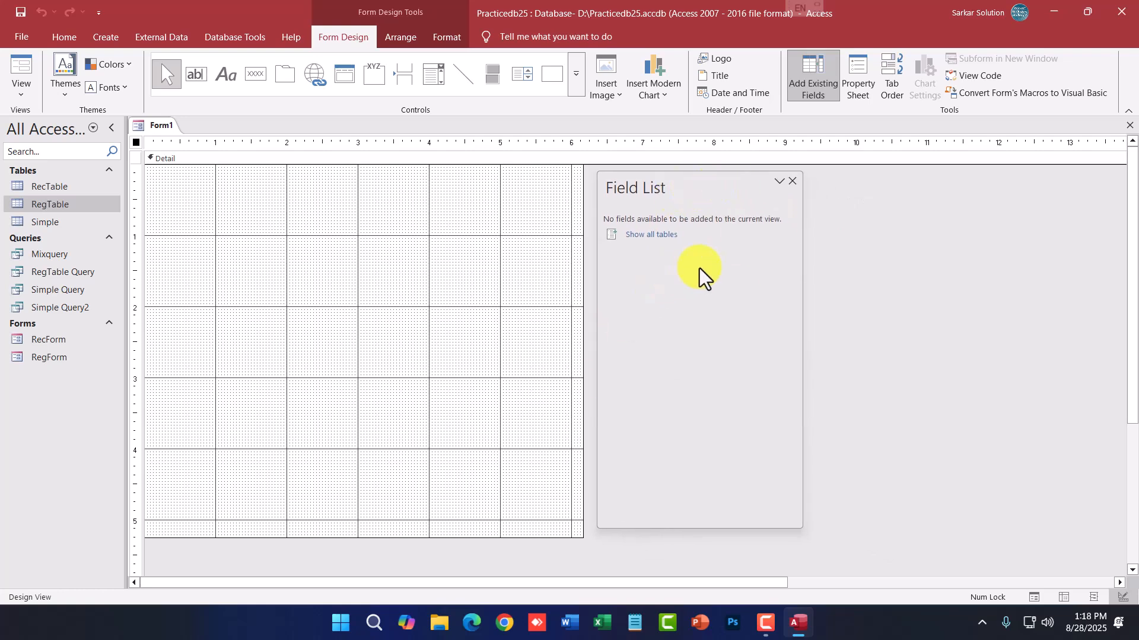
{"action": "left_click", "coordinate": [792, 181]}
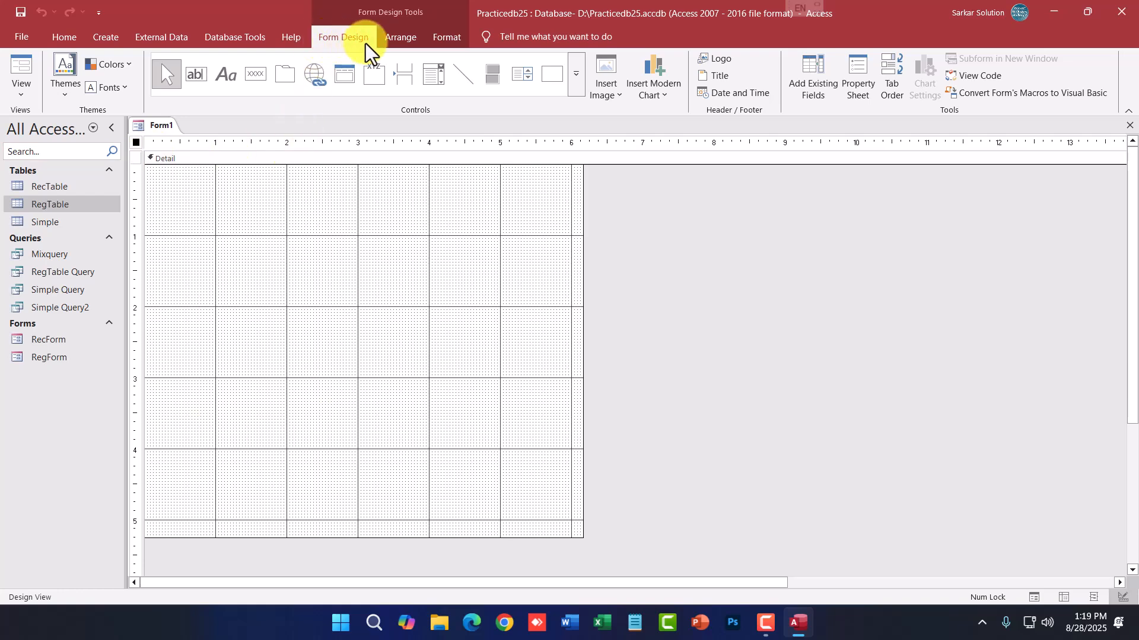
{"action": "left_click", "coordinate": [814, 90]}
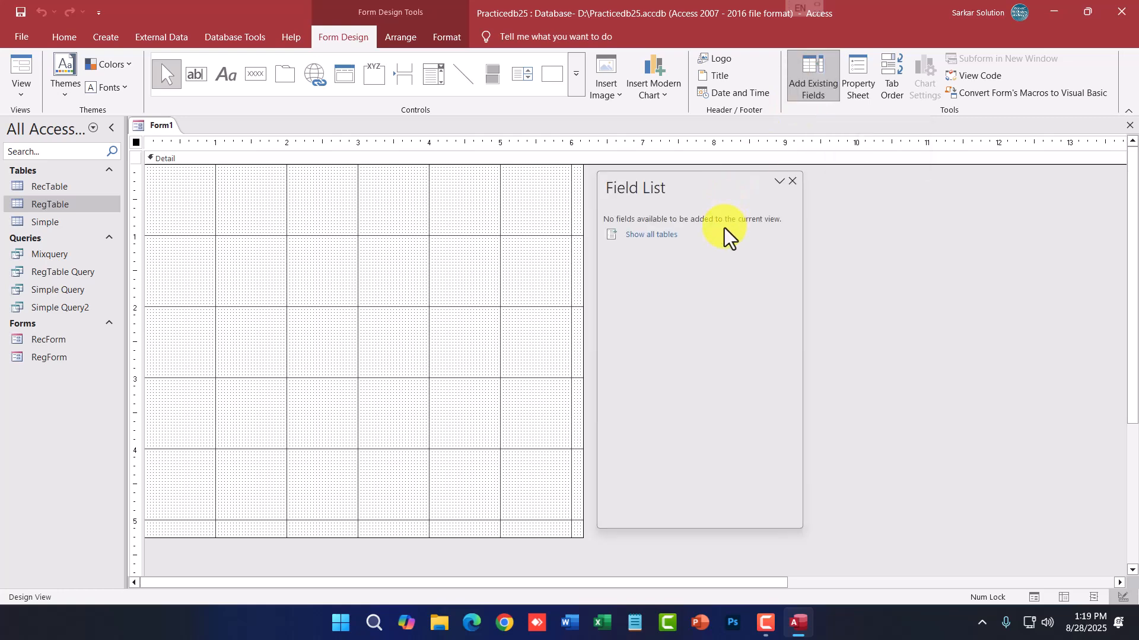
{"action": "left_click", "coordinate": [652, 235]}
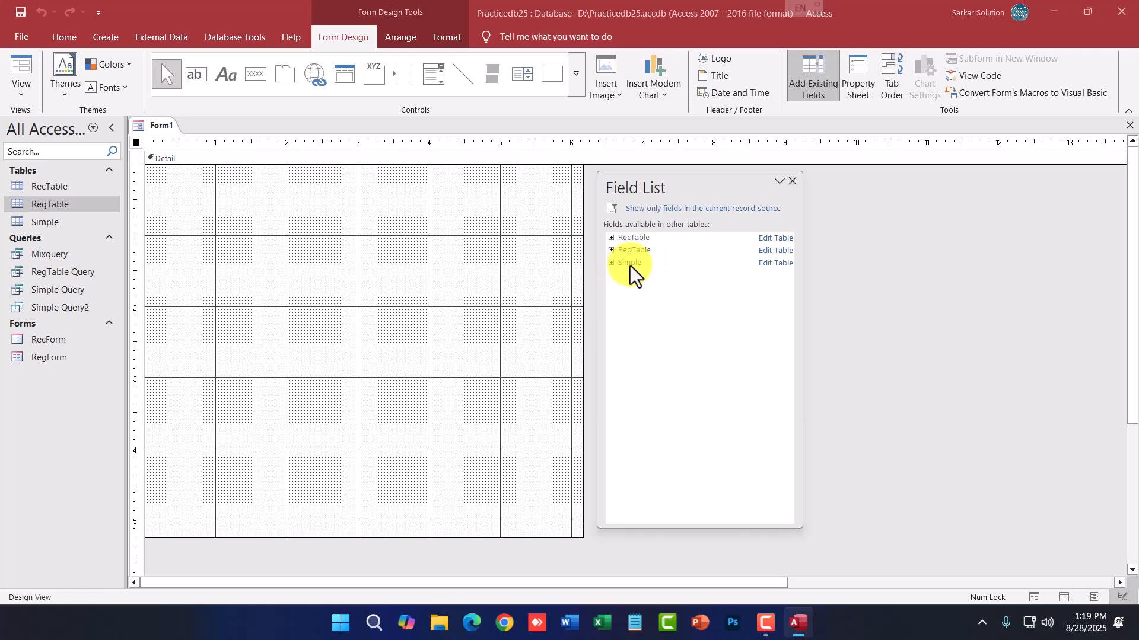
{"action": "left_click", "coordinate": [611, 264]}
Add the Simple table's RollNo, StudentName, Course, City and Marks fields in one column in the form's Detail section.
{"action": "left_click_drag", "start_coordinate": [642, 278], "coordinate": [369, 263]}
{"action": "left_click_drag", "start_coordinate": [223, 192], "coordinate": [216, 182]}
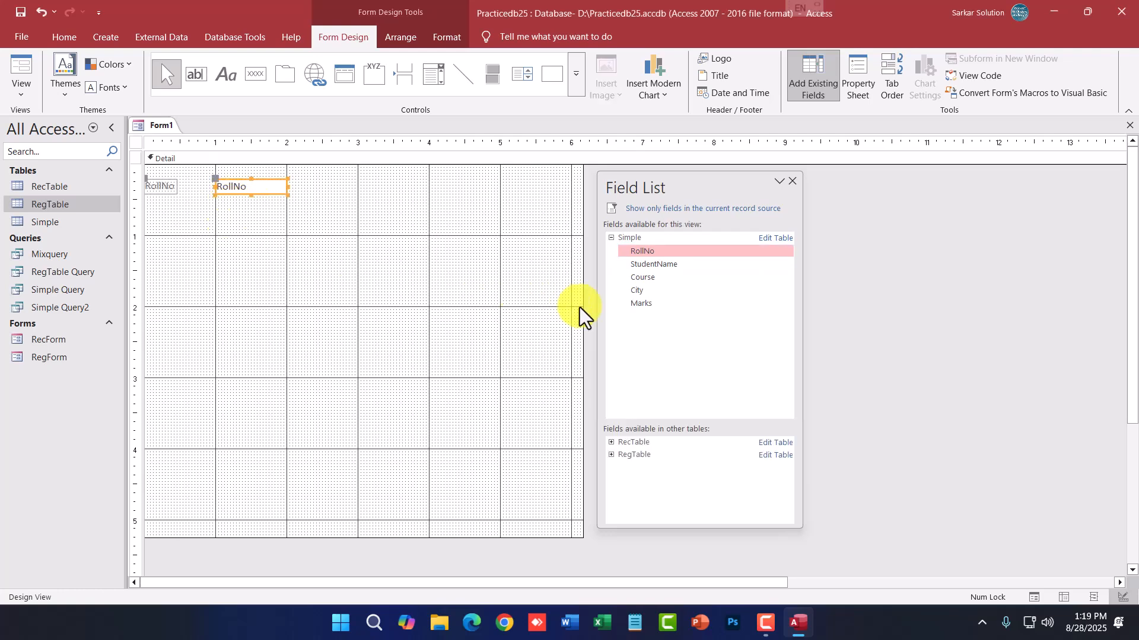
{"action": "left_click_drag", "start_coordinate": [650, 266], "coordinate": [215, 217]}
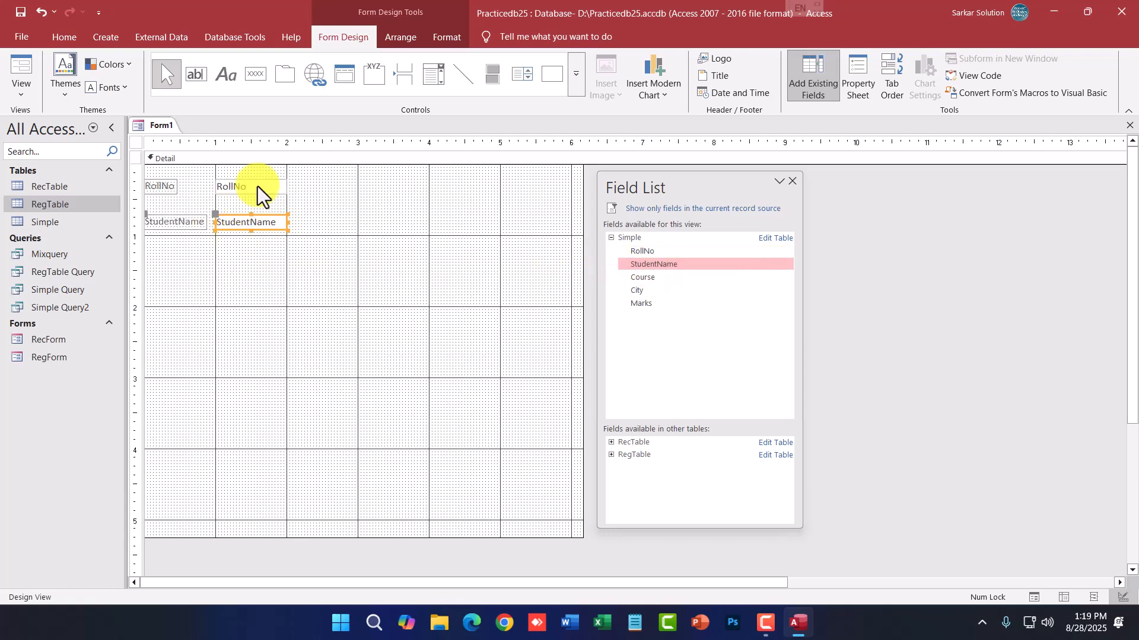
{"action": "left_click_drag", "start_coordinate": [642, 278], "coordinate": [215, 251]}
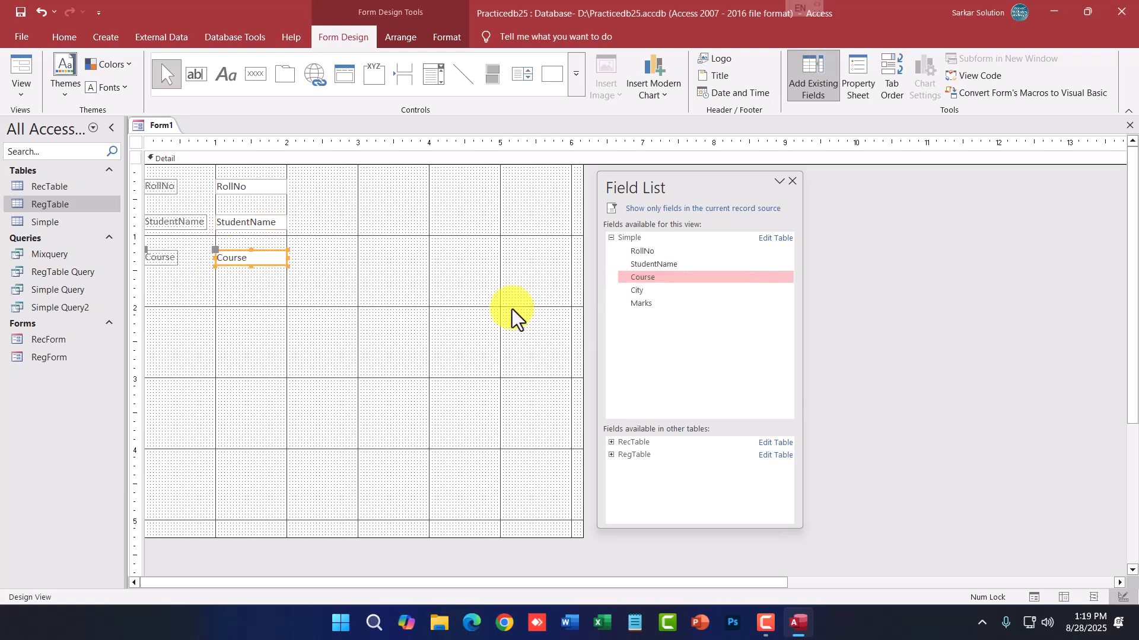
{"action": "left_click_drag", "start_coordinate": [644, 290], "coordinate": [215, 284]}
{"action": "left_click_drag", "start_coordinate": [639, 308], "coordinate": [215, 318]}
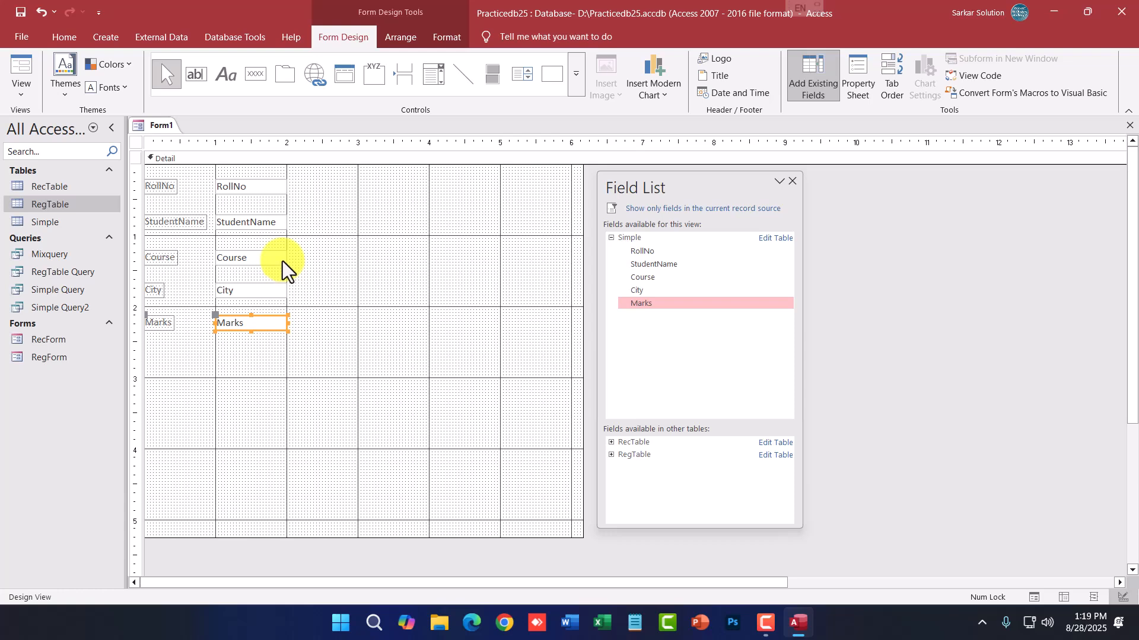
Widen all five text boxes together to about the 2.75 mark on the horizontal ruler.
{"action": "left_click", "coordinate": [356, 273]}
{"action": "left_click_drag", "start_coordinate": [330, 179], "coordinate": [221, 340]}
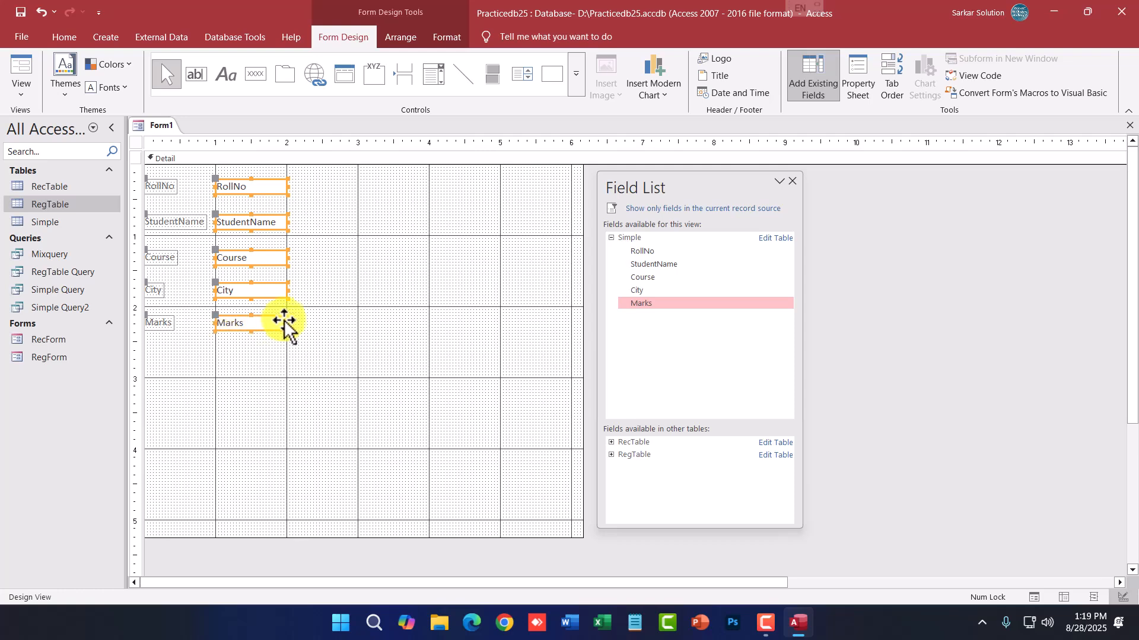
{"action": "left_click_drag", "start_coordinate": [287, 324], "coordinate": [340, 323]}
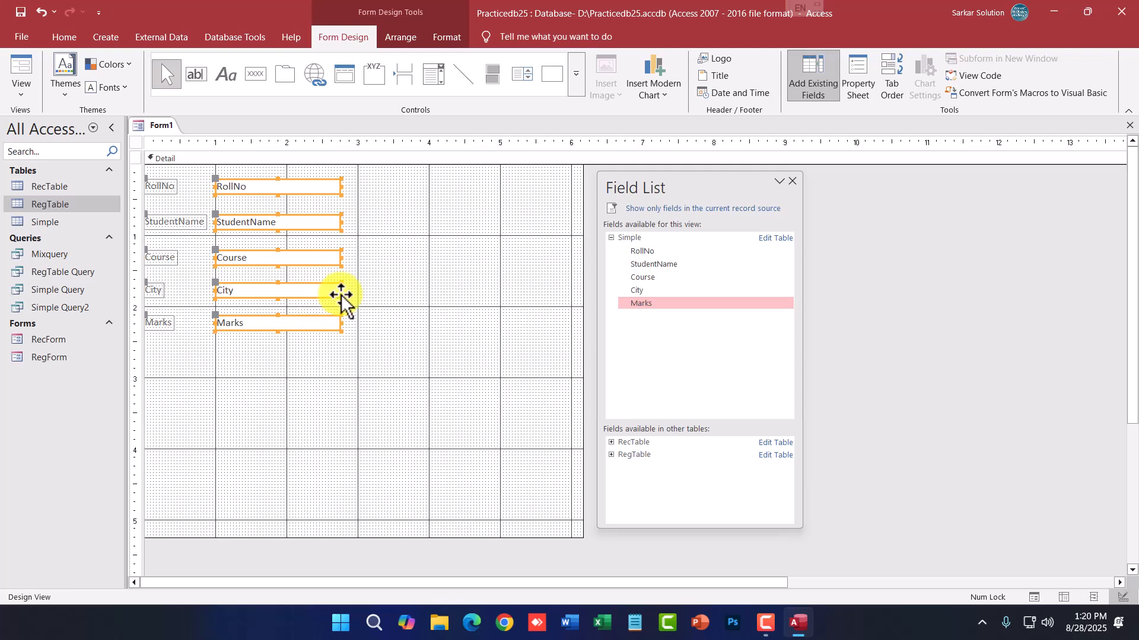
Move all the labels and text boxes together about 0.25 inch to the right and slightly upward.
{"action": "left_click_drag", "start_coordinate": [410, 168], "coordinate": [132, 363]}
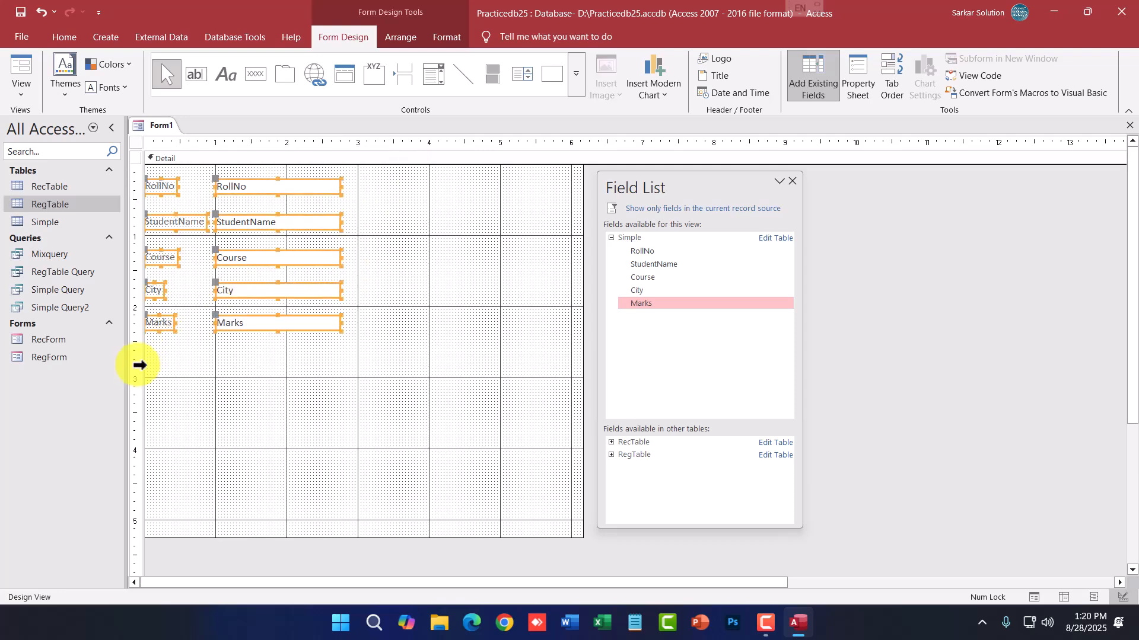
{"action": "left_click_drag", "start_coordinate": [313, 327], "coordinate": [346, 309]}
{"action": "key", "text": "Left"}
{"action": "key", "text": "Left"}
{"action": "key", "text": "Left"}
{"action": "key", "text": "Left"}
{"action": "key", "text": "Left"}
{"action": "key", "text": "Left"}
{"action": "left_click", "coordinate": [472, 279]}
Shrink the form's Detail section around the controls to about 3.9 inches wide and 2.7 inches high.
{"action": "left_click", "coordinate": [425, 454]}
{"action": "left_click_drag", "start_coordinate": [441, 536], "coordinate": [418, 354]}
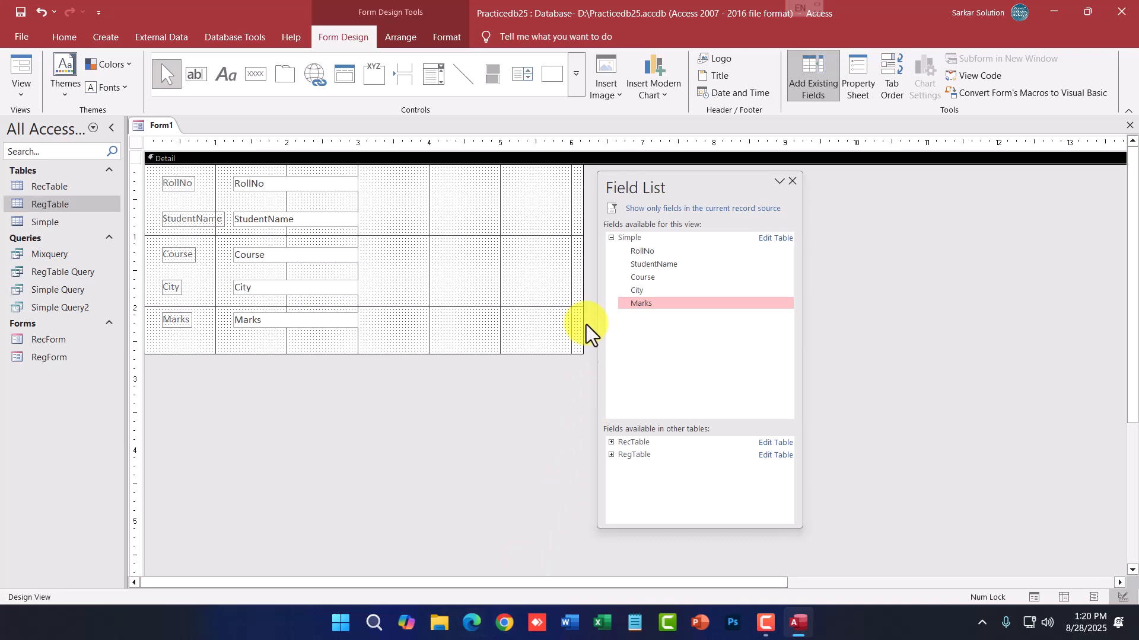
{"action": "left_click_drag", "start_coordinate": [584, 282], "coordinate": [419, 282]}
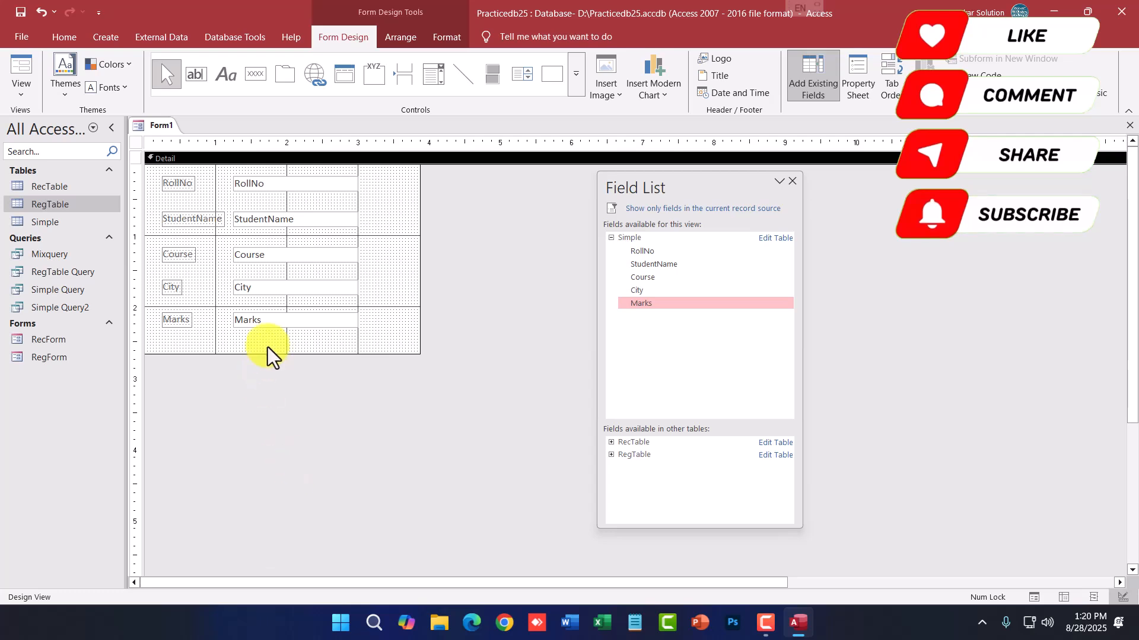
Show Form1 in Form View and compare it with RegForm, returning to Form1.
{"action": "right_click", "coordinate": [159, 125]}
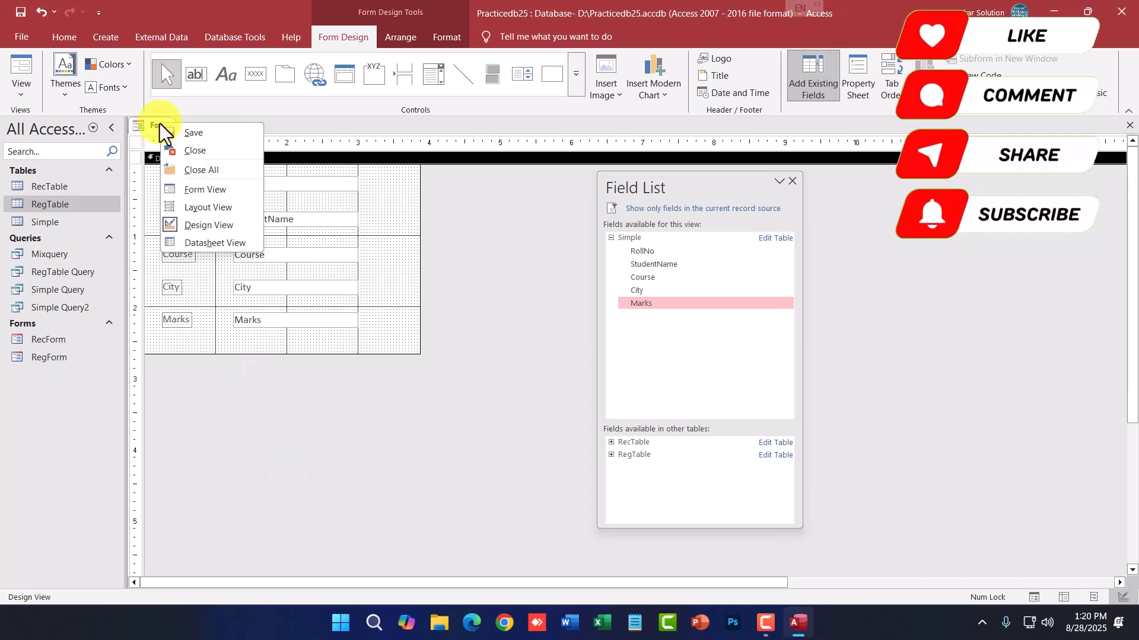
{"action": "left_click", "coordinate": [201, 195]}
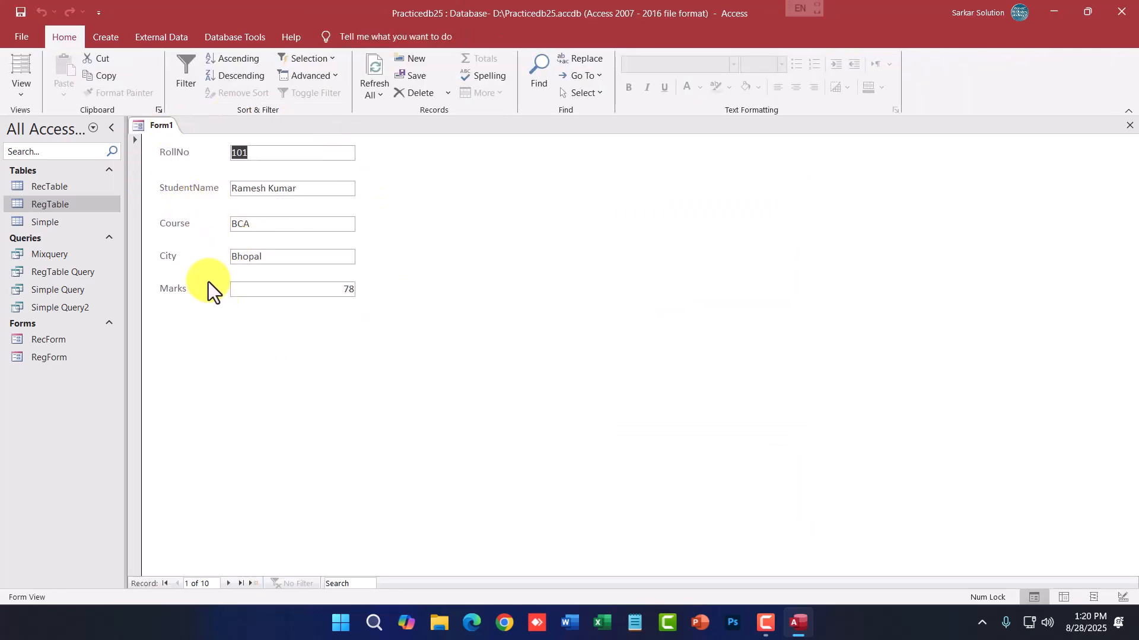
{"action": "double_click", "coordinate": [41, 361]}
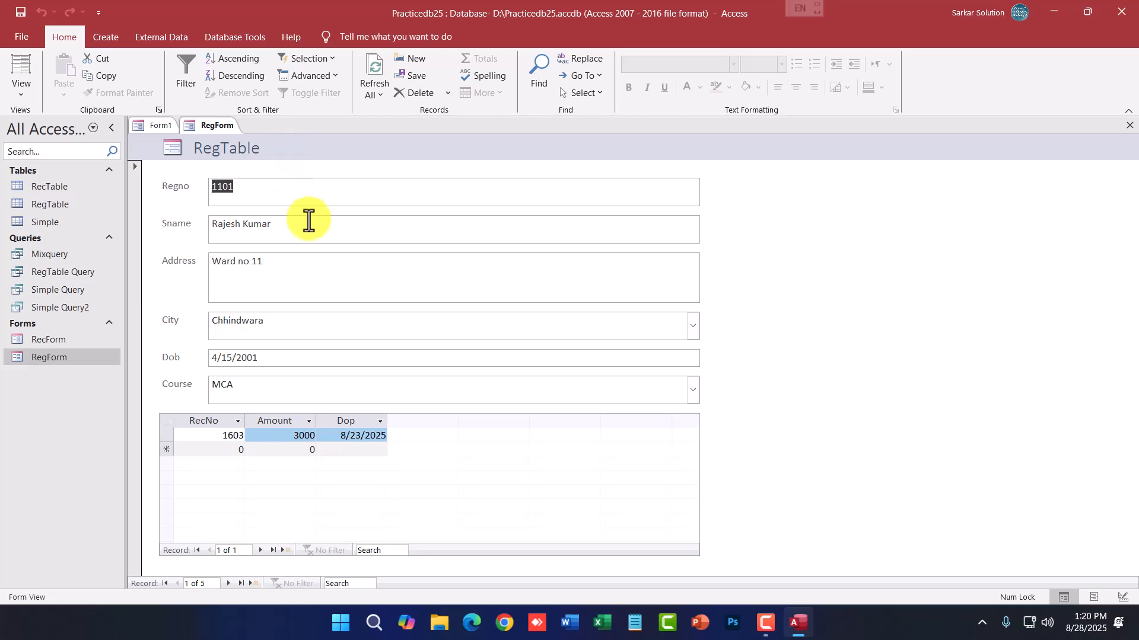
{"action": "left_click", "coordinate": [172, 127]}
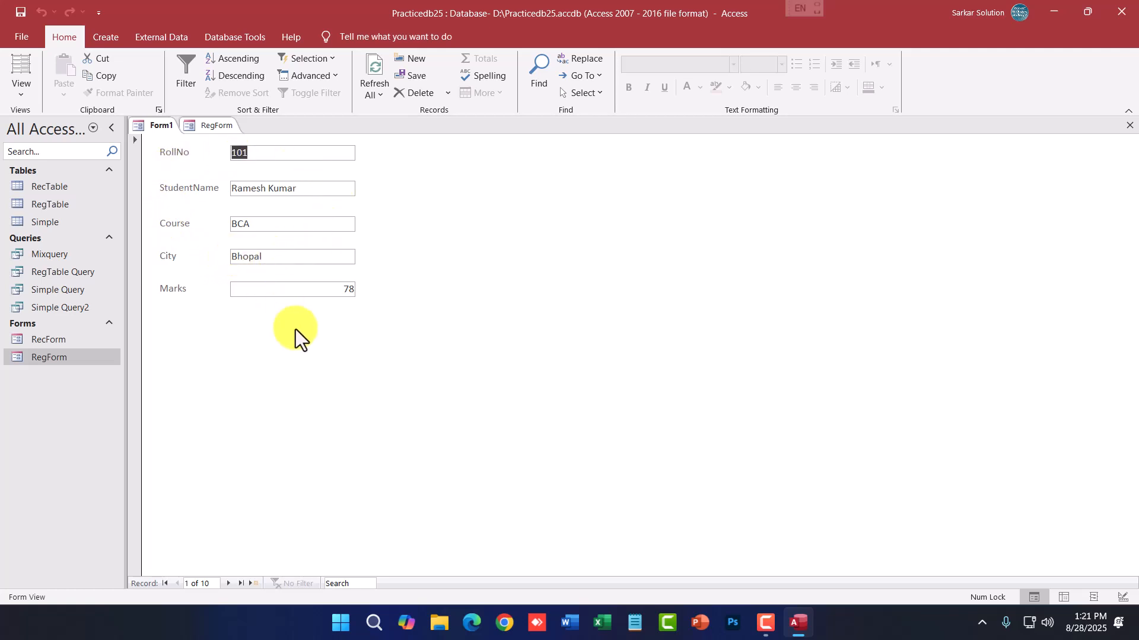
Switch Form1 to Design View and examine the RollNo label and its bound text box.
{"action": "right_click", "coordinate": [162, 124]}
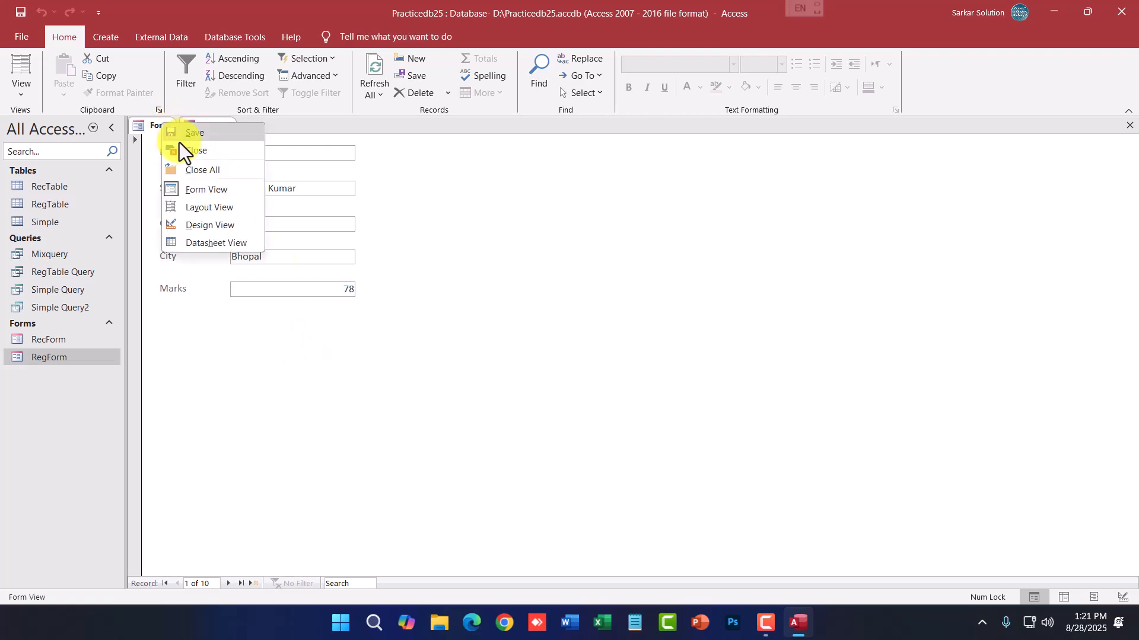
{"action": "left_click", "coordinate": [214, 227]}
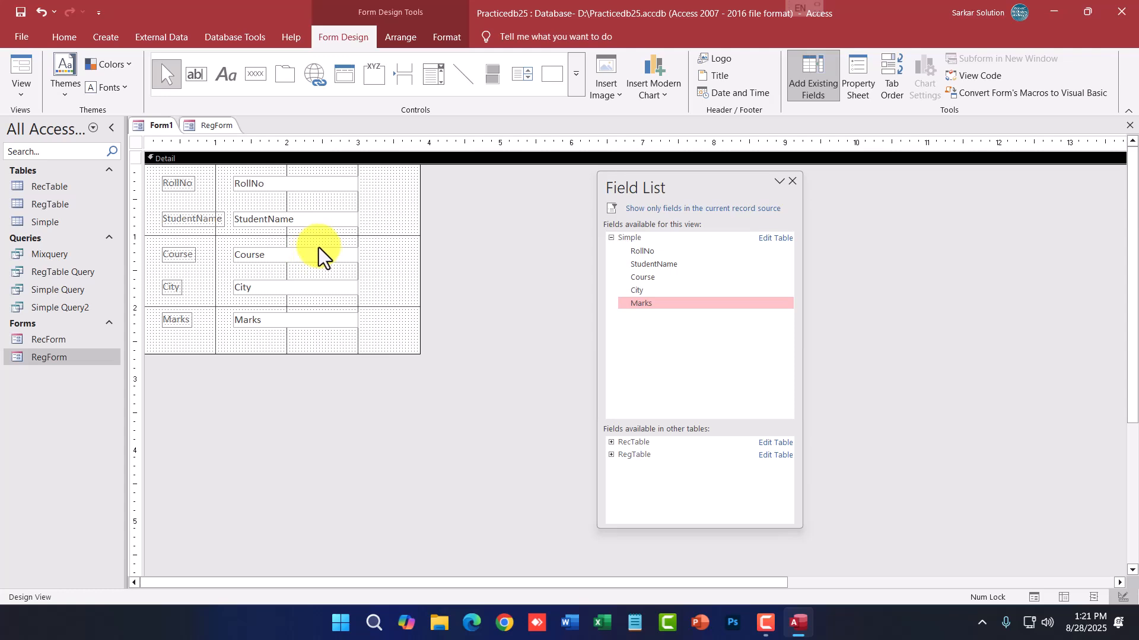
{"action": "left_click", "coordinate": [178, 182]}
{"action": "left_click", "coordinate": [265, 184]}
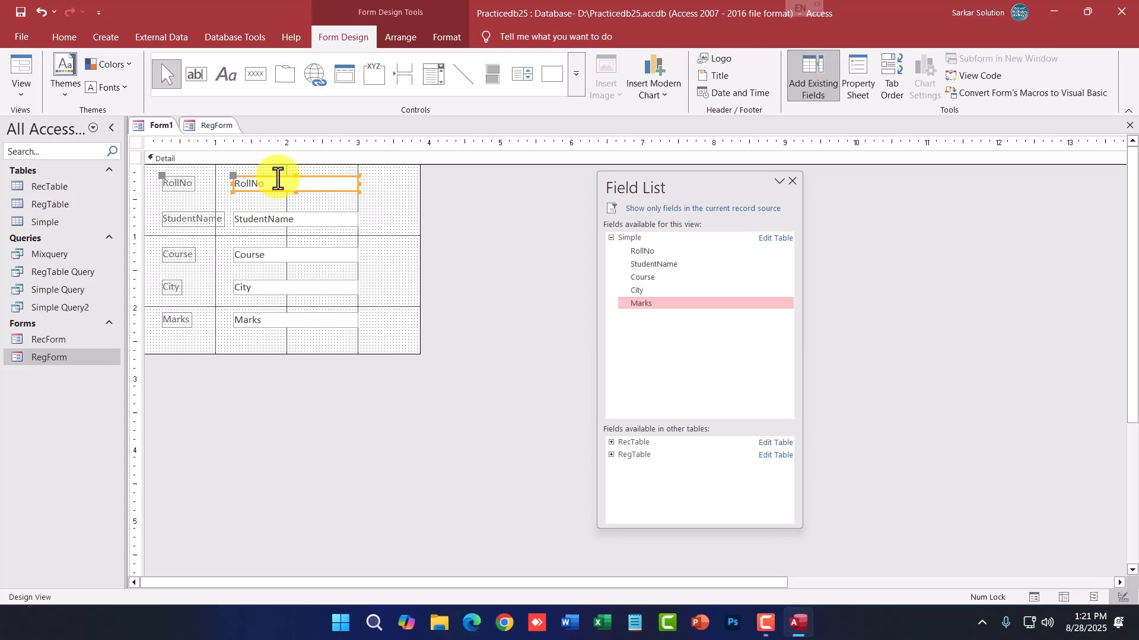
Preview Form1 in Form View to check the Course and City boxes, and return it to Design View.
{"action": "right_click", "coordinate": [156, 122]}
{"action": "left_click", "coordinate": [203, 188]}
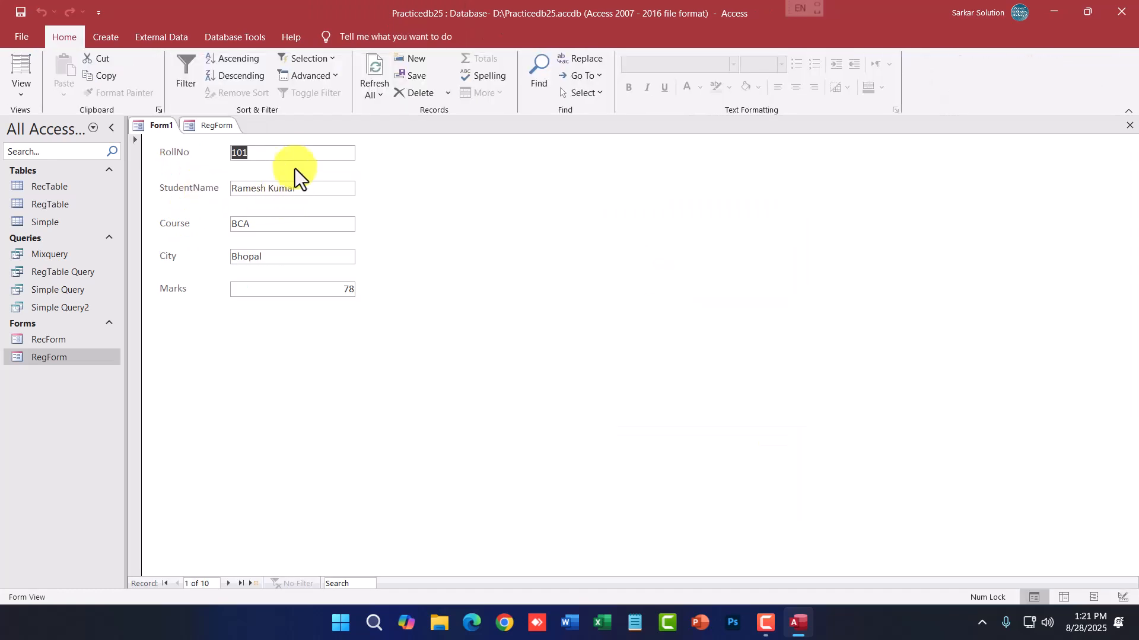
{"action": "left_click", "coordinate": [305, 223]}
{"action": "left_click", "coordinate": [299, 260]}
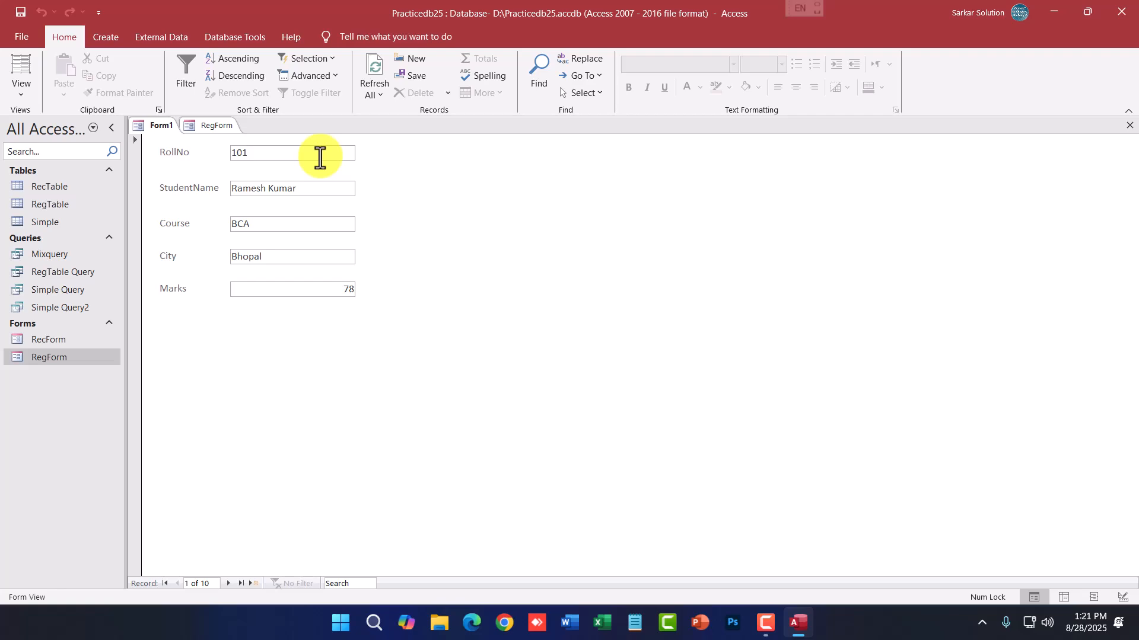
{"action": "right_click", "coordinate": [165, 132]}
{"action": "left_click", "coordinate": [213, 233]}
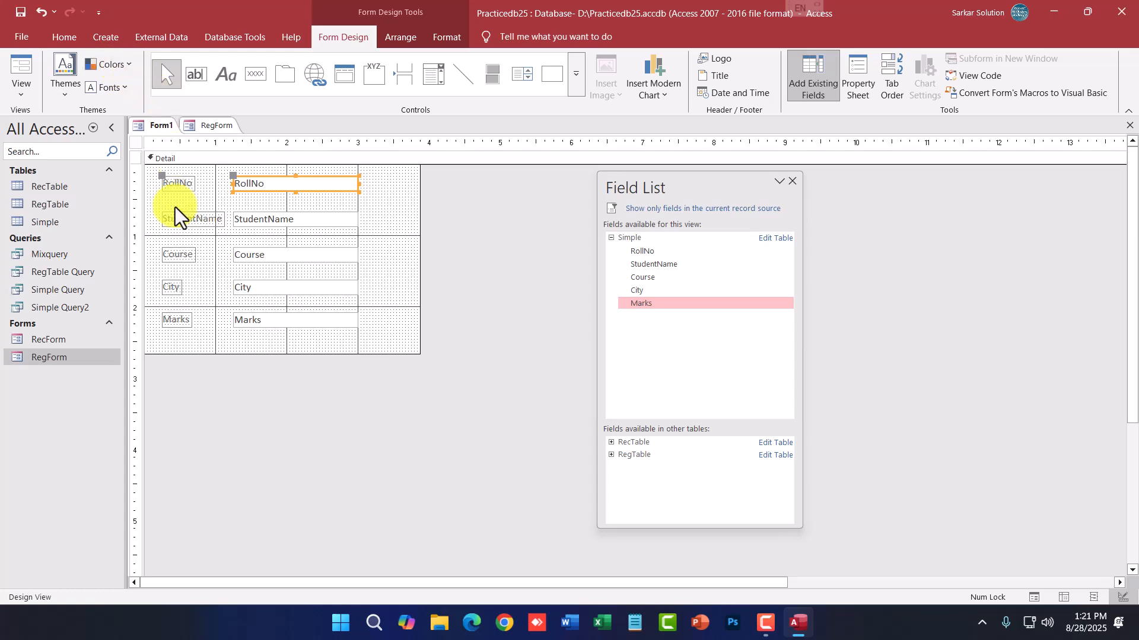
Open RecForm and examine the choices offered by the Regno combo box.
{"action": "double_click", "coordinate": [52, 338]}
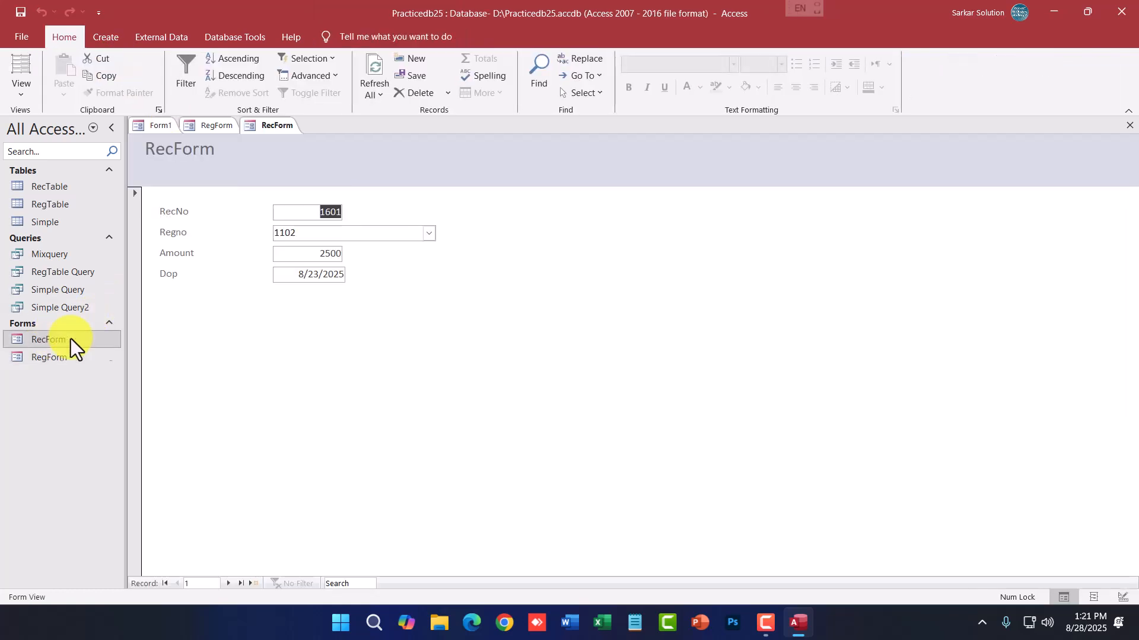
{"action": "left_click", "coordinate": [422, 239]}
{"action": "left_click", "coordinate": [427, 233]}
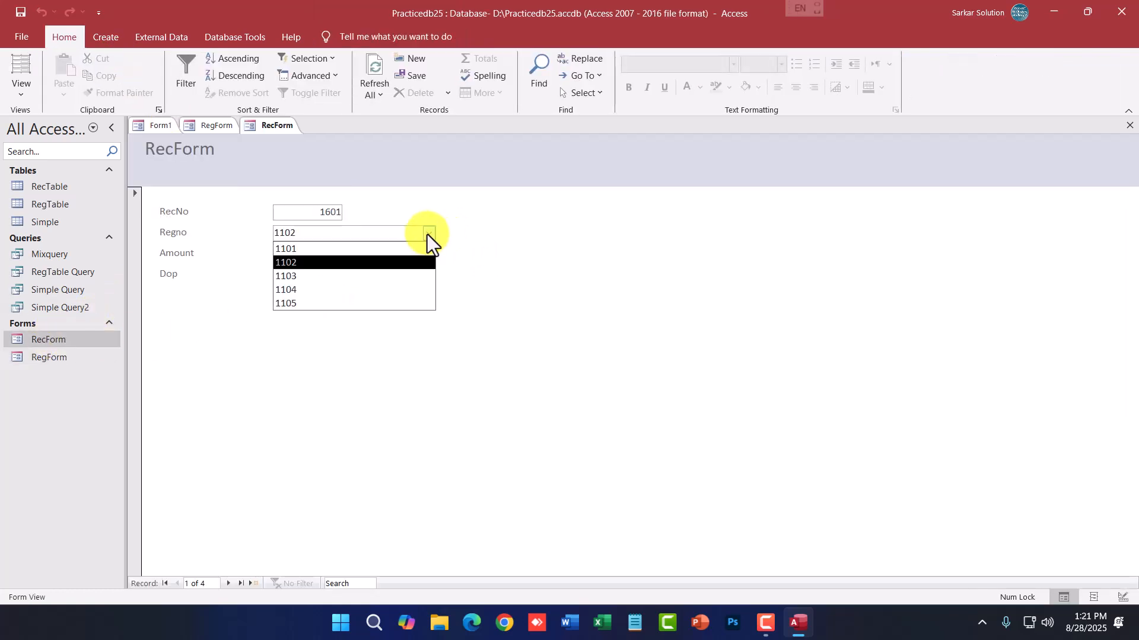
{"action": "left_click", "coordinate": [427, 234]}
{"action": "left_click", "coordinate": [427, 234]}
{"action": "left_click", "coordinate": [427, 233]}
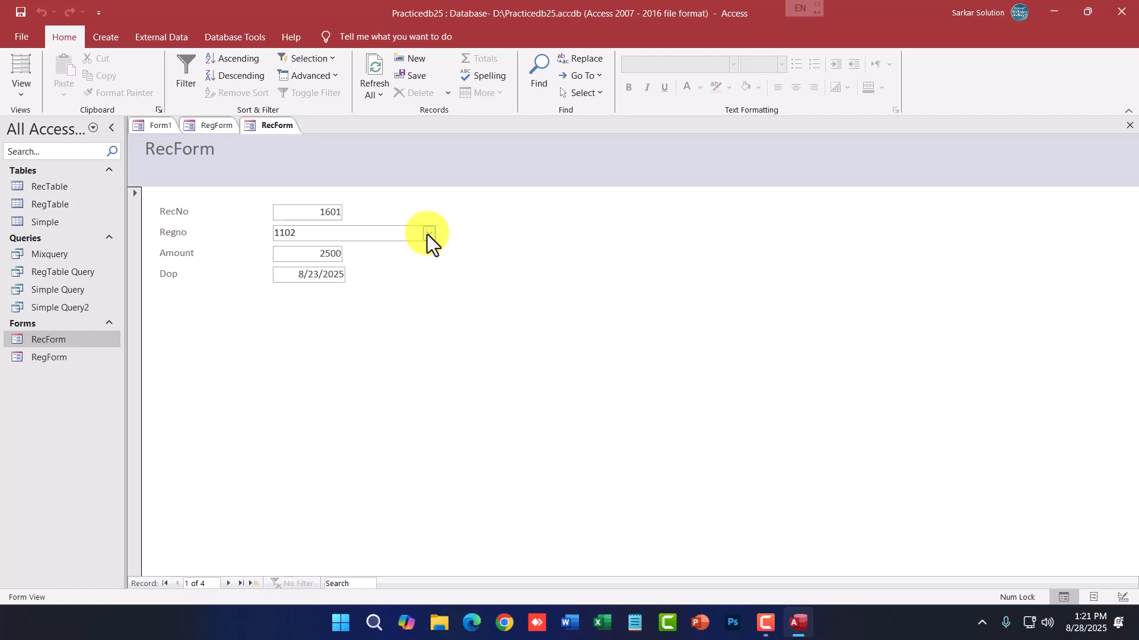
{"action": "left_click", "coordinate": [427, 234]}
{"action": "left_click", "coordinate": [427, 234]}
{"action": "left_click", "coordinate": [429, 231]}
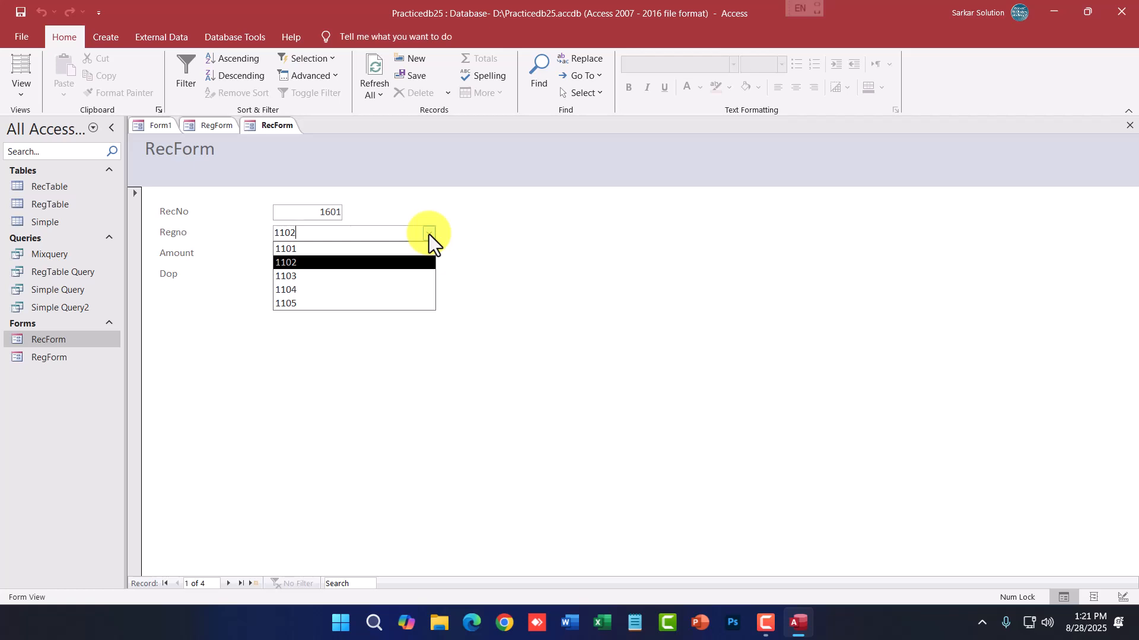
Choose the third registration number for Regno in the first receipt record, and close RecForm.
{"action": "left_click", "coordinate": [298, 276]}
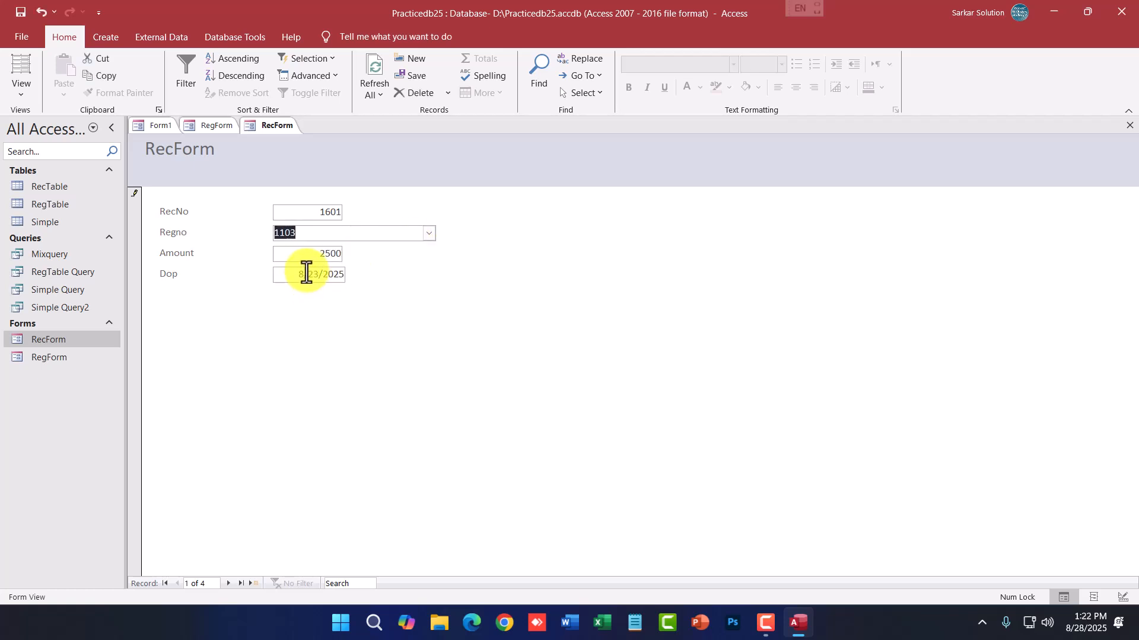
{"action": "left_click", "coordinate": [325, 216]}
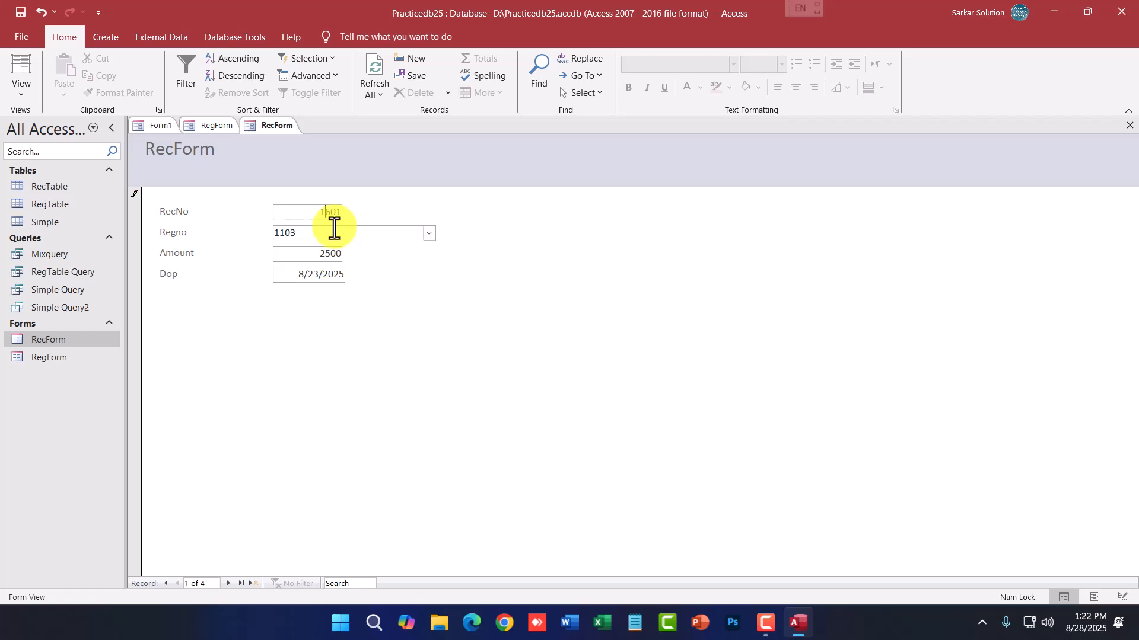
{"action": "left_click", "coordinate": [334, 229]}
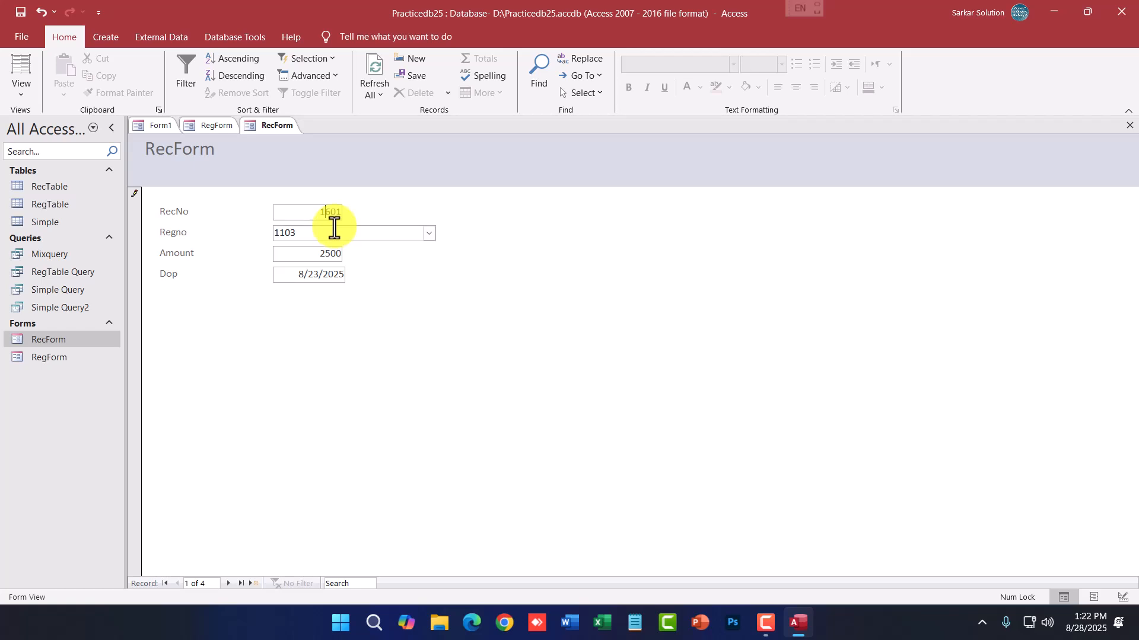
{"action": "right_click", "coordinate": [279, 134]}
{"action": "left_click", "coordinate": [298, 160]}
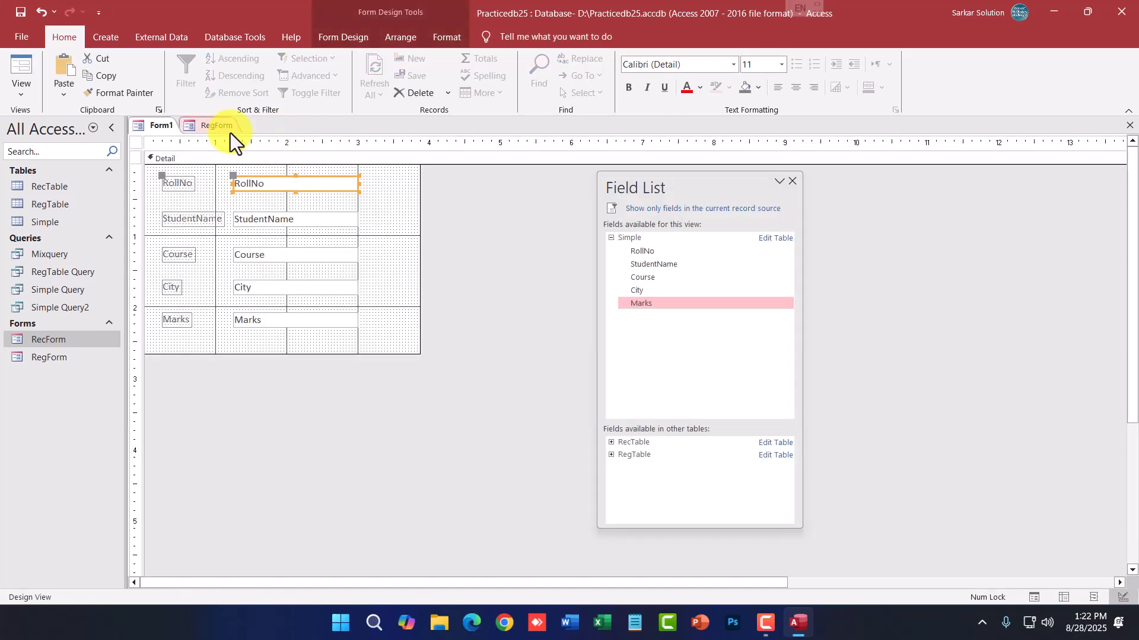
Examine the RollNo label and text box in Form1's design, and show the available form design controls.
{"action": "right_click", "coordinate": [161, 124]}
{"action": "key", "text": "Escape"}
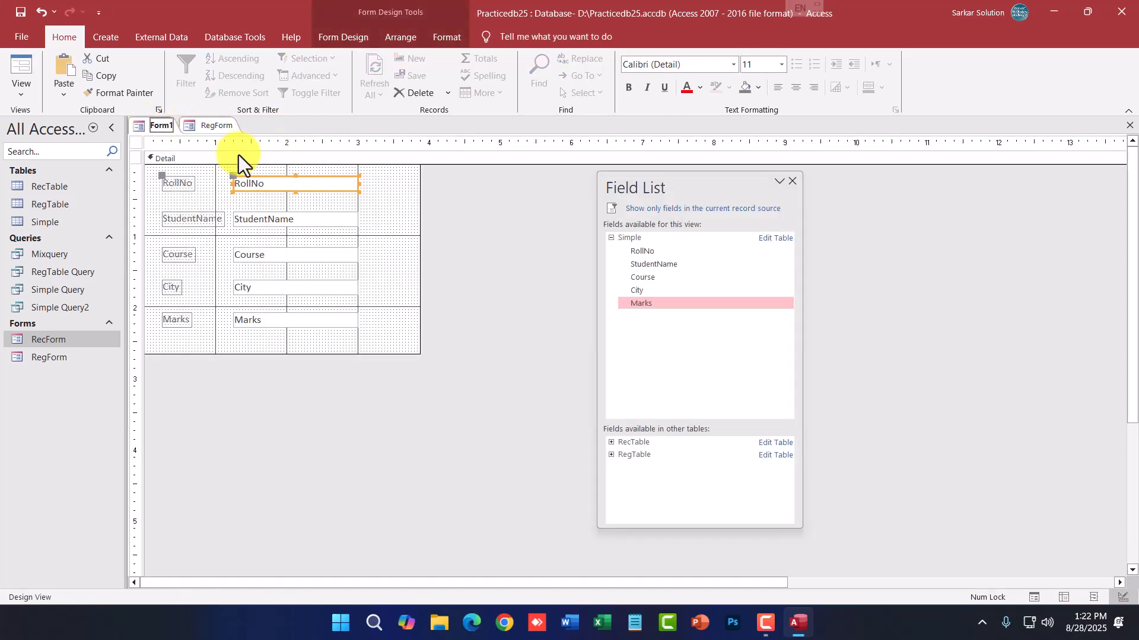
{"action": "left_click", "coordinate": [173, 183]}
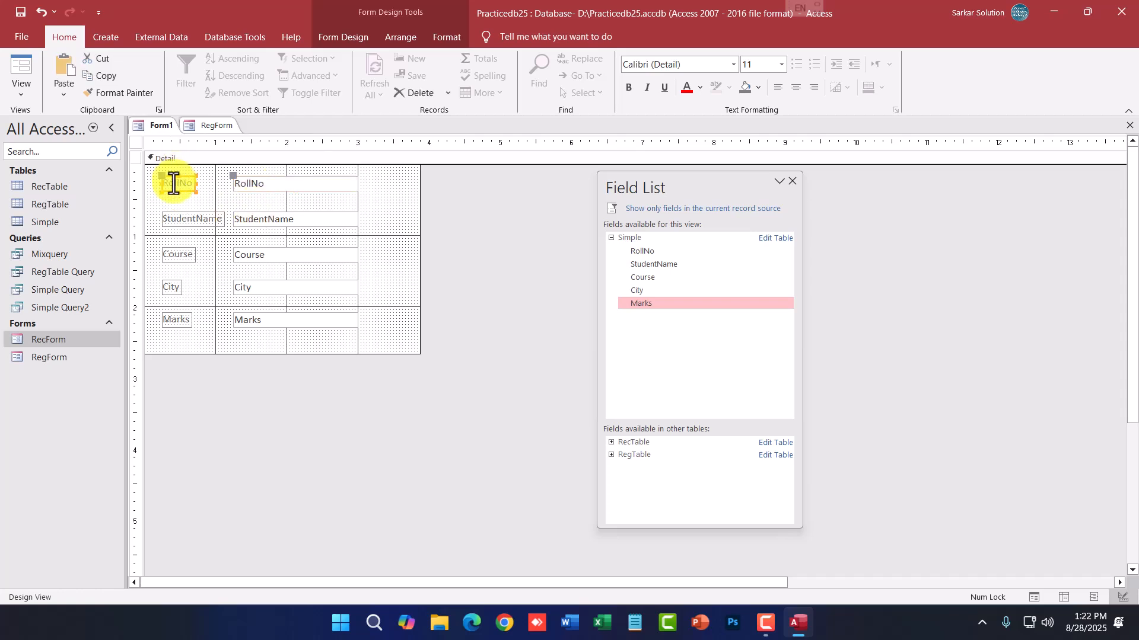
{"action": "left_click", "coordinate": [186, 188]}
{"action": "left_click", "coordinate": [301, 190]}
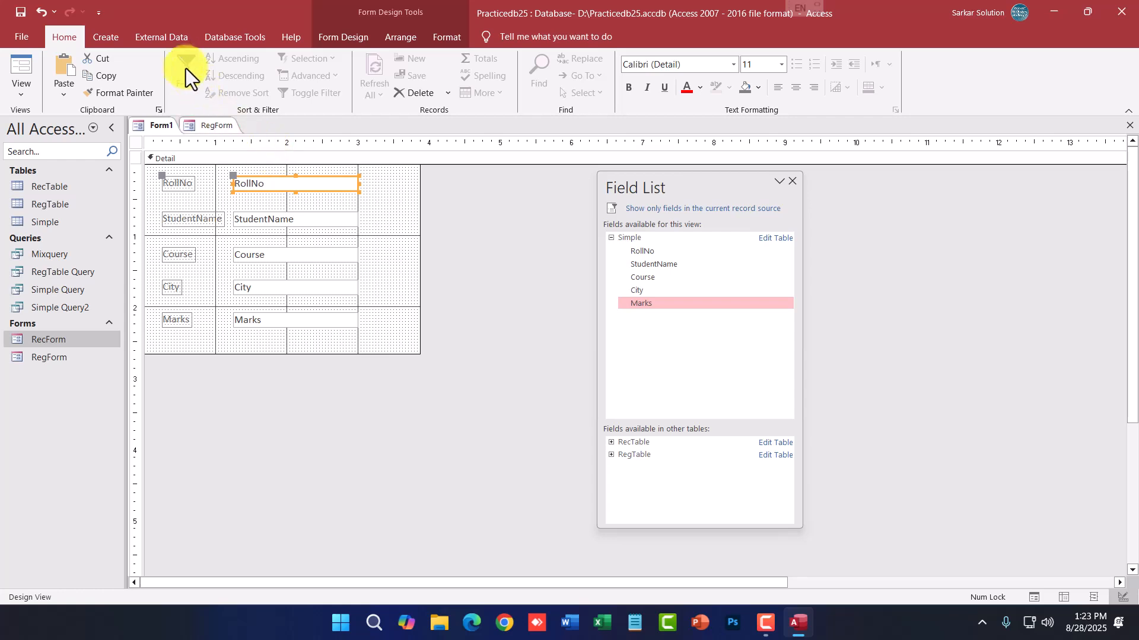
{"action": "left_click", "coordinate": [337, 41]}
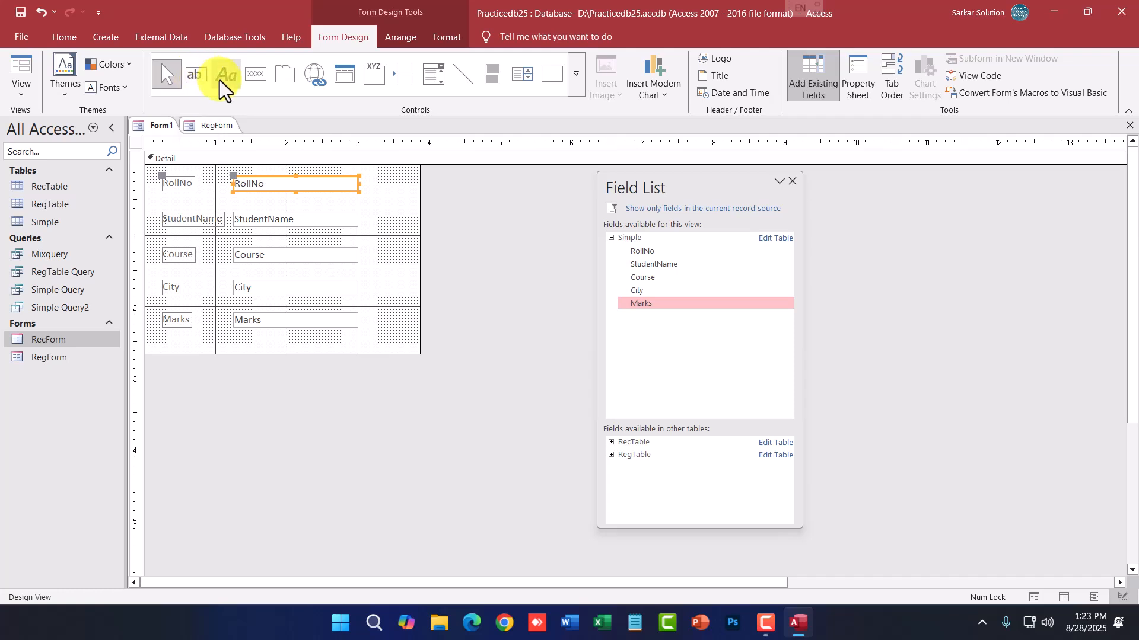
Draw a command button beside the Course and City boxes and examine the wizard's Record Navigation and Record Operations actions without assigning one.
{"action": "left_click", "coordinate": [255, 76]}
{"action": "left_click_drag", "start_coordinate": [369, 272], "coordinate": [408, 285]}
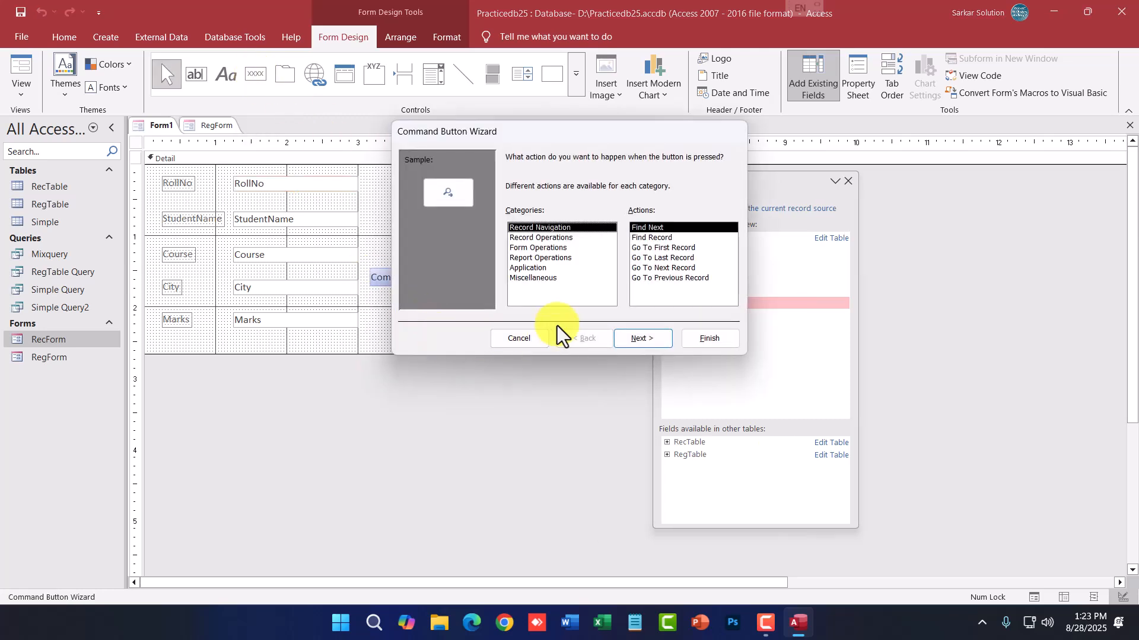
{"action": "left_click_drag", "start_coordinate": [560, 135], "coordinate": [667, 197]}
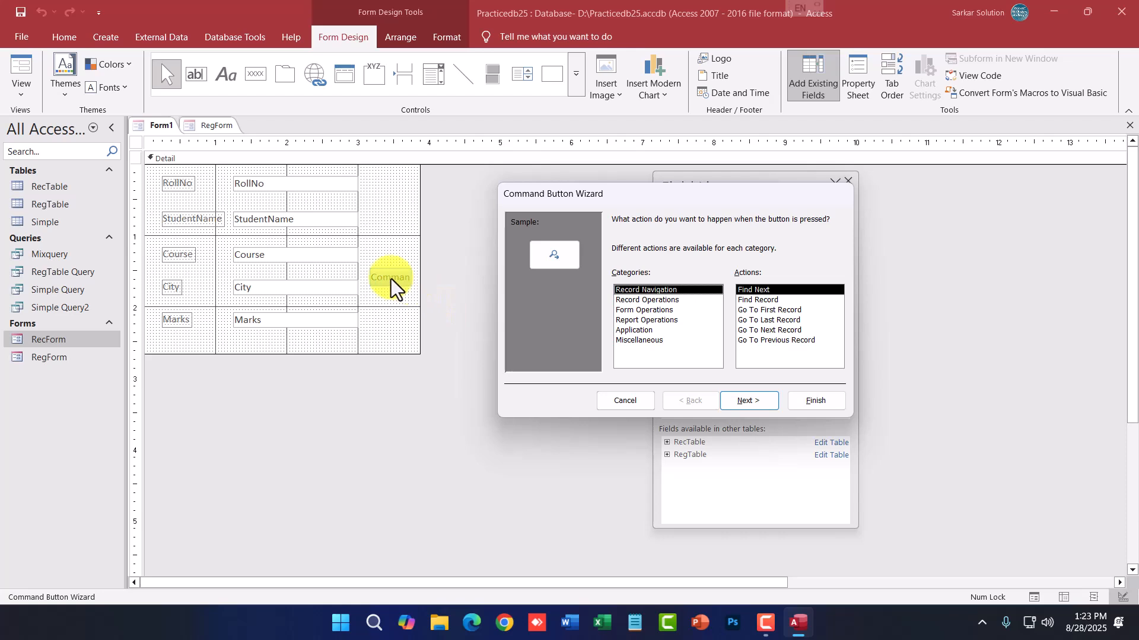
{"action": "left_click", "coordinate": [762, 301]}
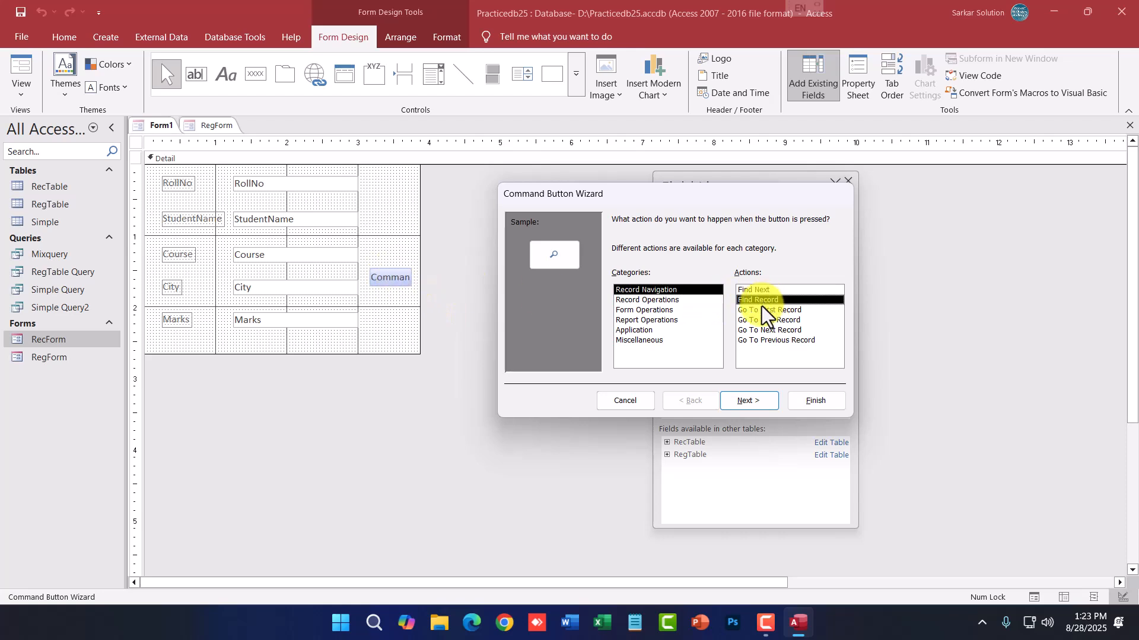
{"action": "left_click", "coordinate": [758, 289]}
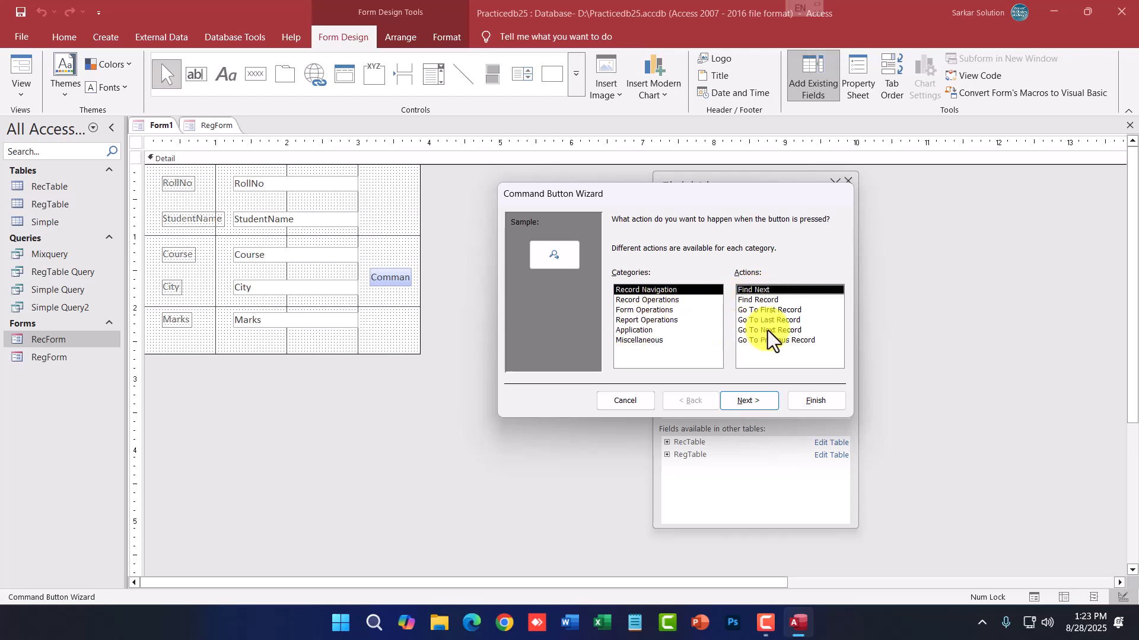
{"action": "left_click", "coordinate": [652, 300]}
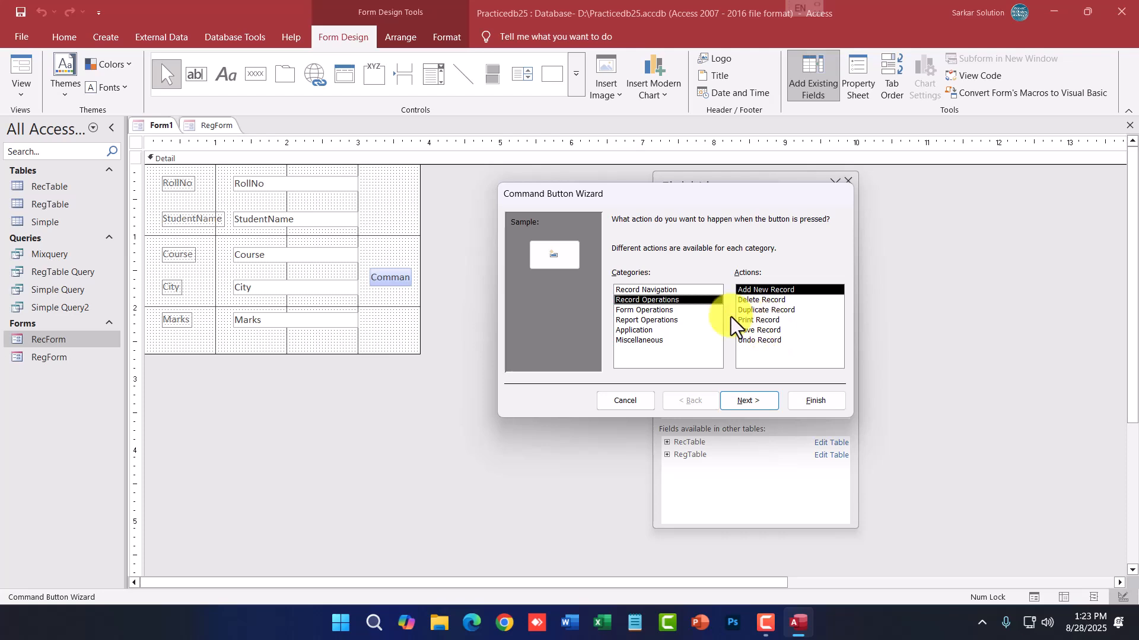
{"action": "left_click", "coordinate": [655, 310]}
{"action": "left_click", "coordinate": [651, 300]}
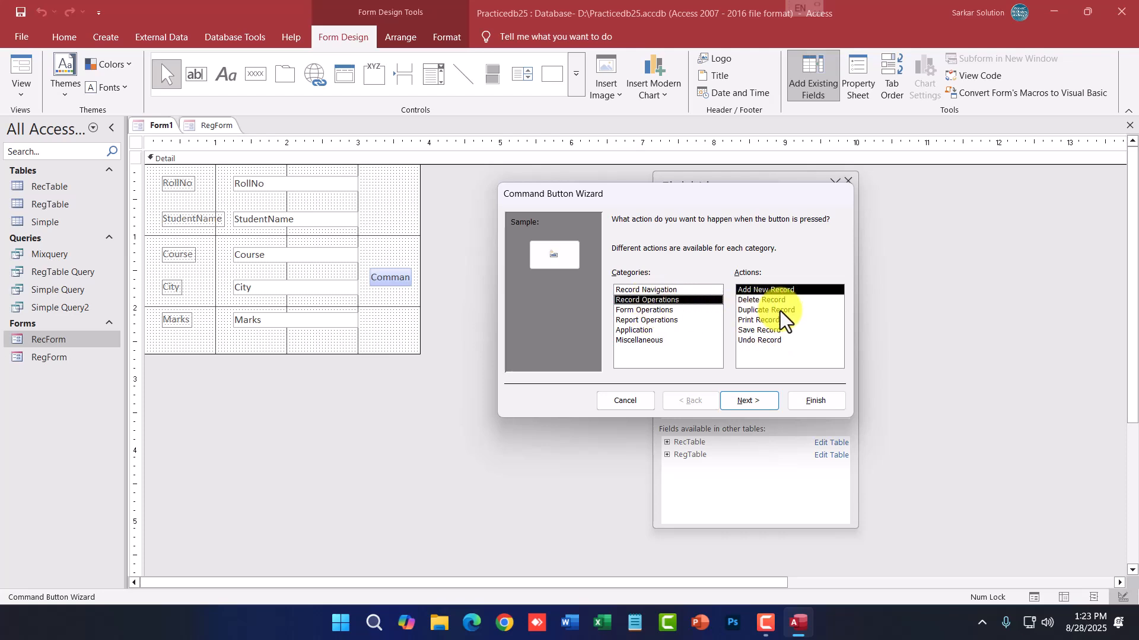
{"action": "left_click", "coordinate": [763, 300]}
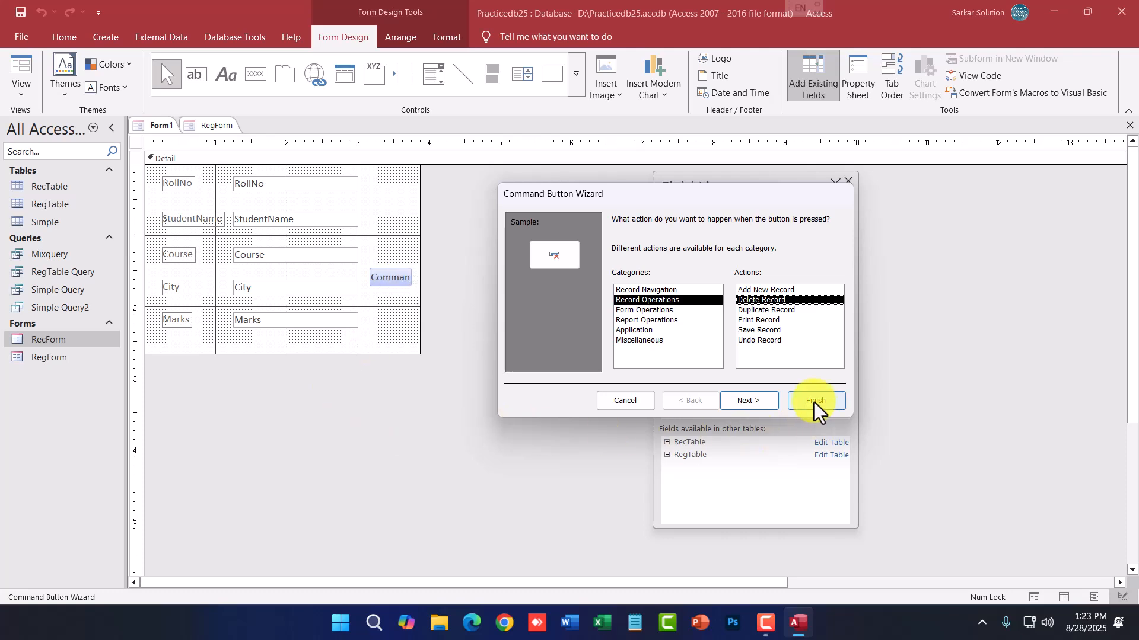
{"action": "left_click", "coordinate": [625, 401]}
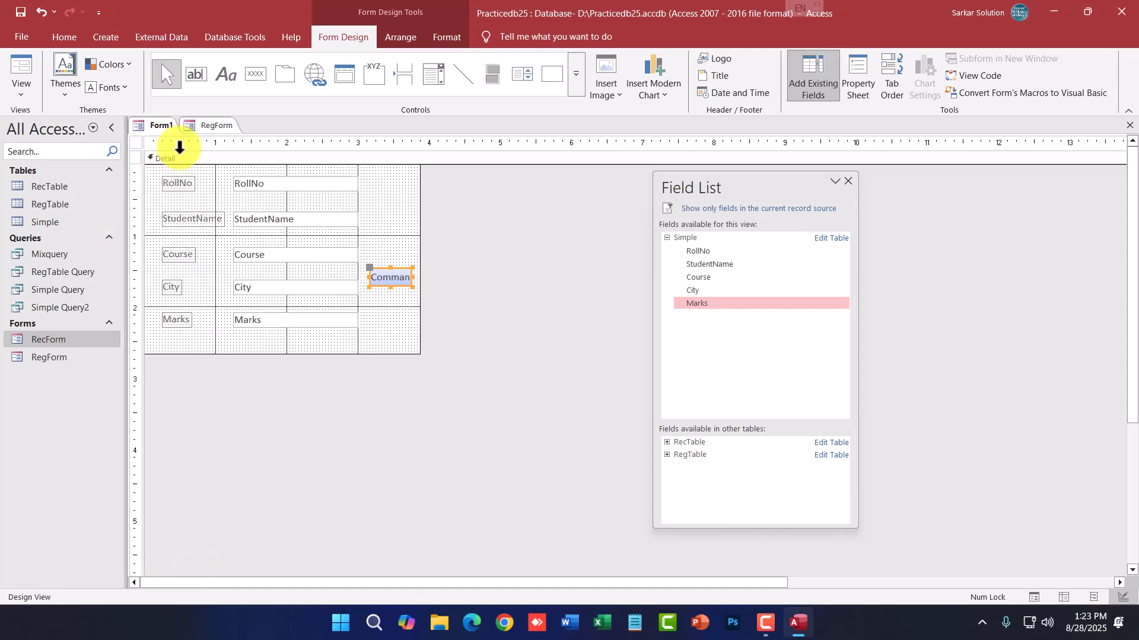
Compare with RegForm's record navigation bar, and delete the unassigned command button from Form1's design.
{"action": "left_click", "coordinate": [216, 125]}
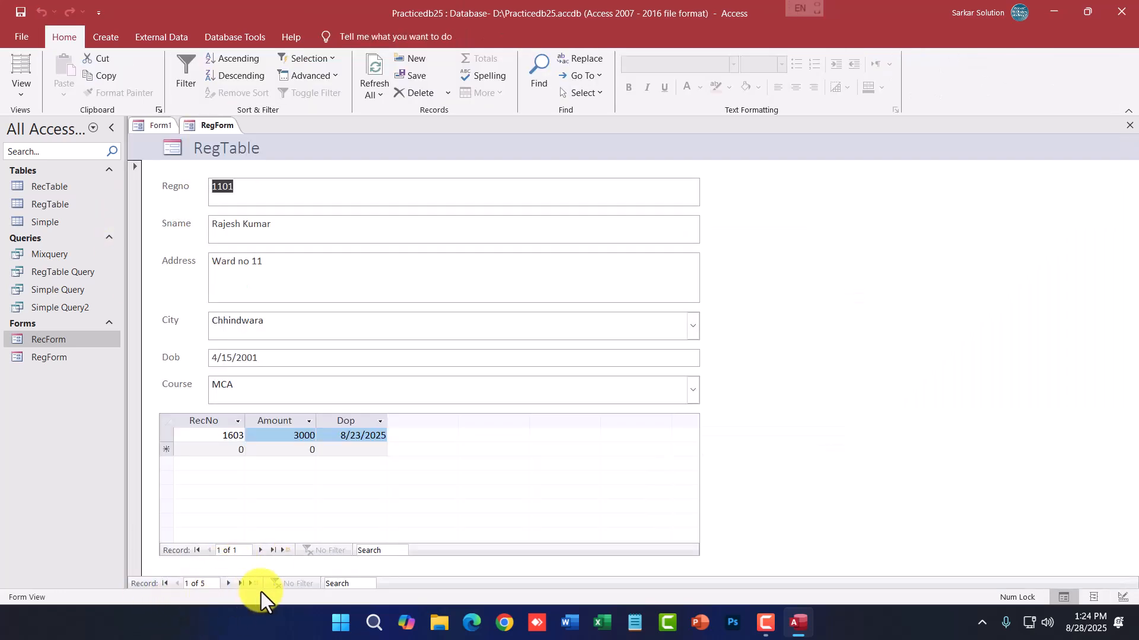
{"action": "left_click", "coordinate": [161, 126]}
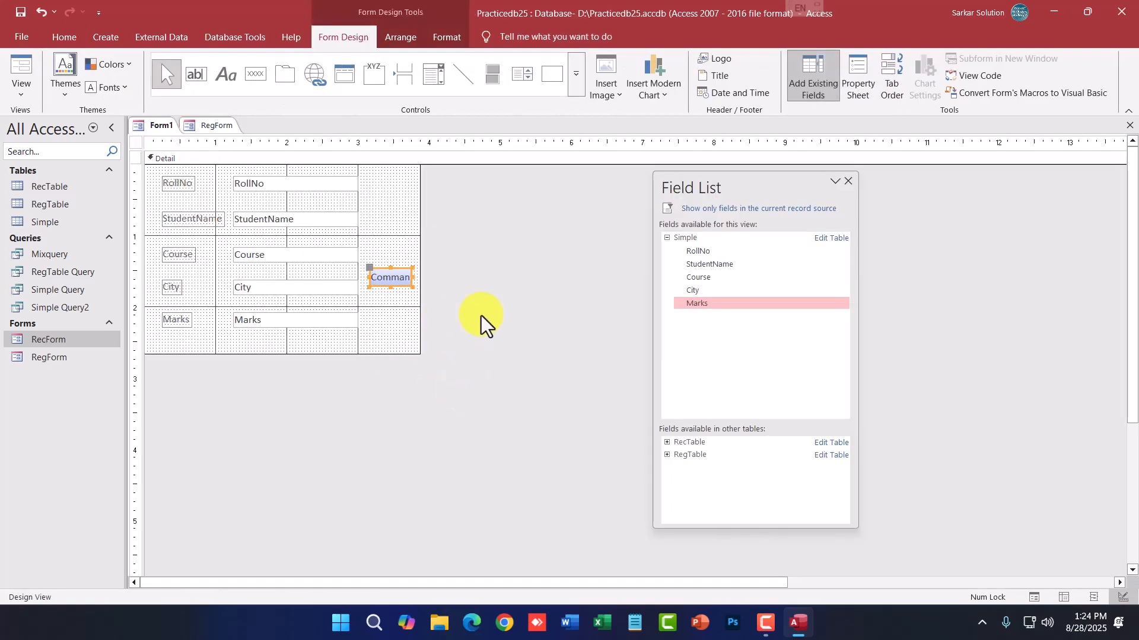
{"action": "left_click", "coordinate": [382, 282]}
{"action": "left_click", "coordinate": [400, 295]}
{"action": "left_click", "coordinate": [401, 285]}
{"action": "key", "text": "Delete"}
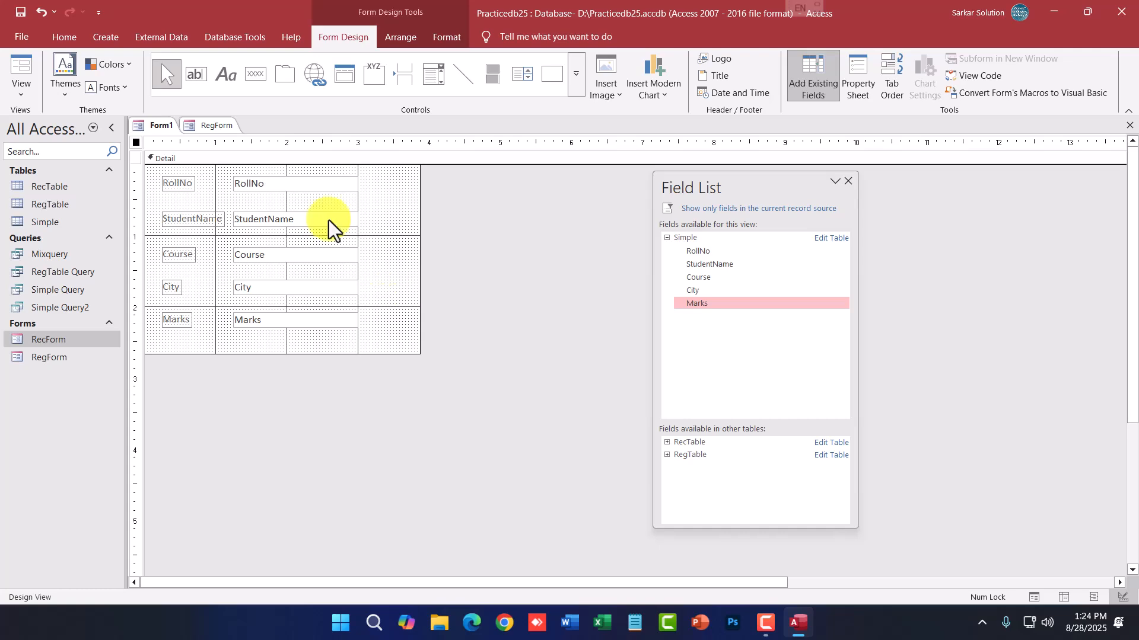
Add a command button beside the Course box that runs Go To First Record and shows the Go To First picture.
{"action": "left_click", "coordinate": [259, 76]}
{"action": "left_click_drag", "start_coordinate": [370, 245], "coordinate": [408, 261]}
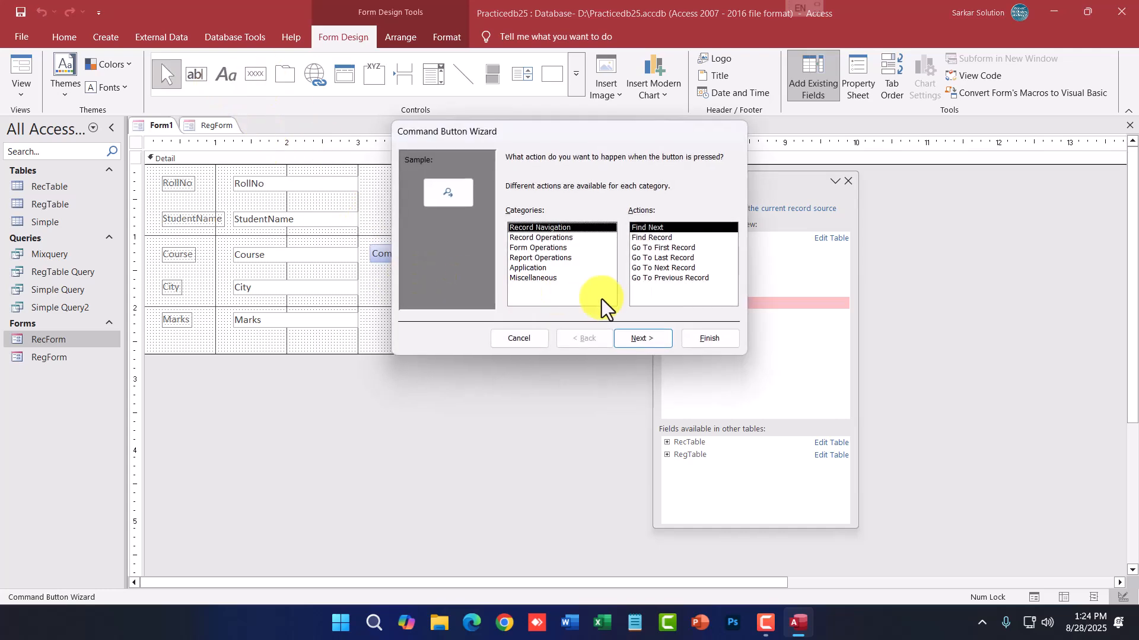
{"action": "left_click", "coordinate": [657, 248]}
{"action": "left_click", "coordinate": [652, 341]}
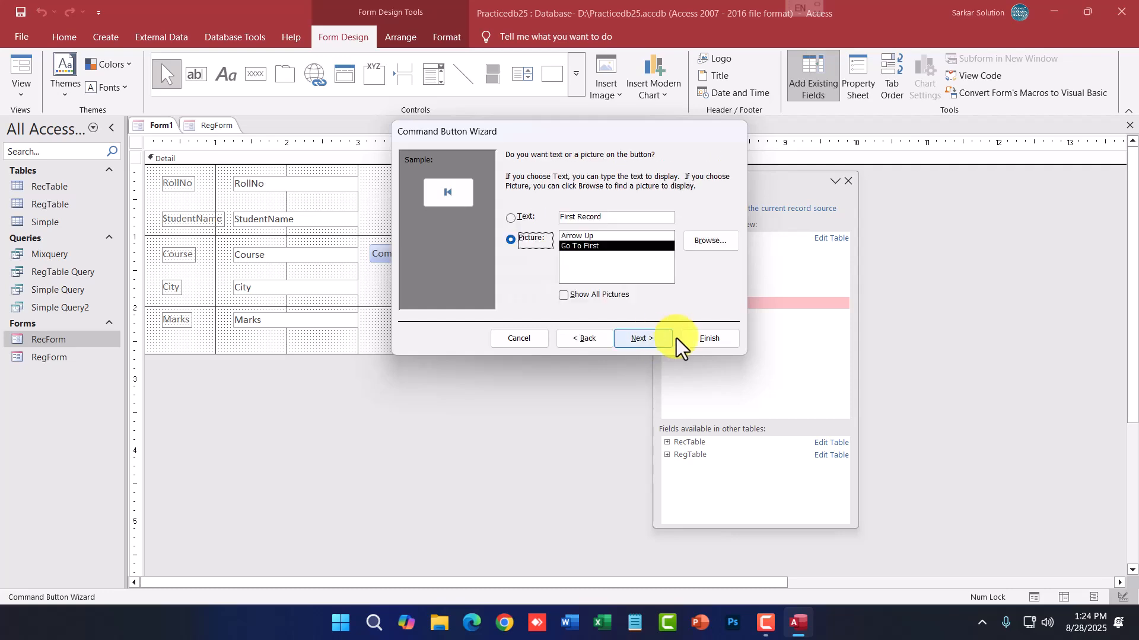
{"action": "left_click", "coordinate": [640, 341]}
{"action": "left_click", "coordinate": [704, 341]}
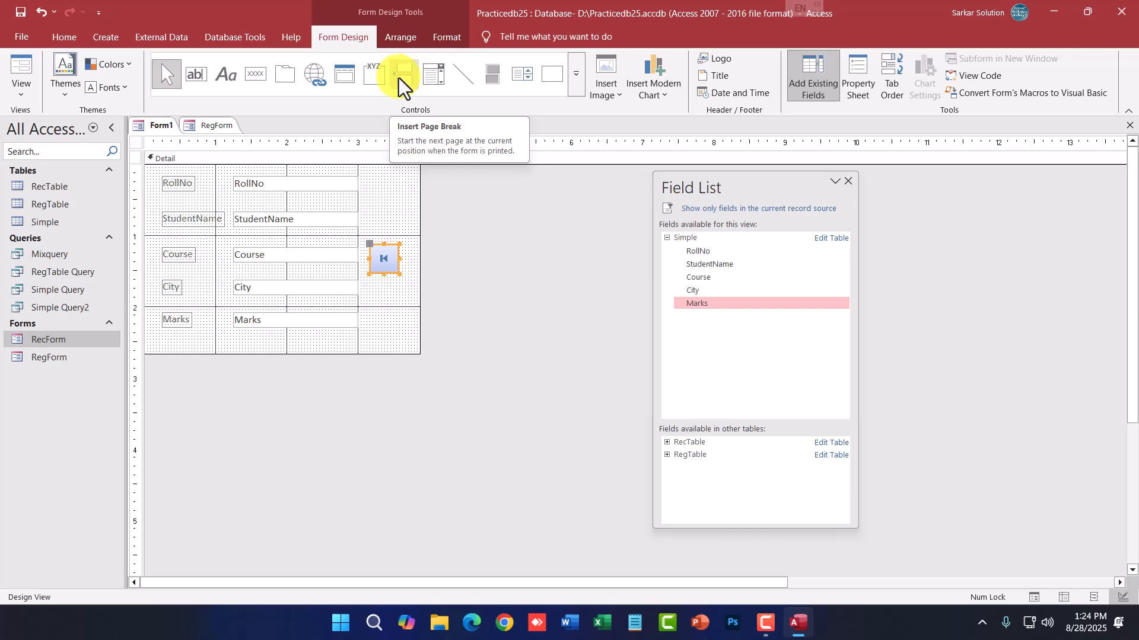
Draw a combo box below the first-record button that gets its values from another table, using RegTable as the source.
{"action": "left_click", "coordinate": [436, 80]}
{"action": "left_click_drag", "start_coordinate": [358, 301], "coordinate": [413, 318]}
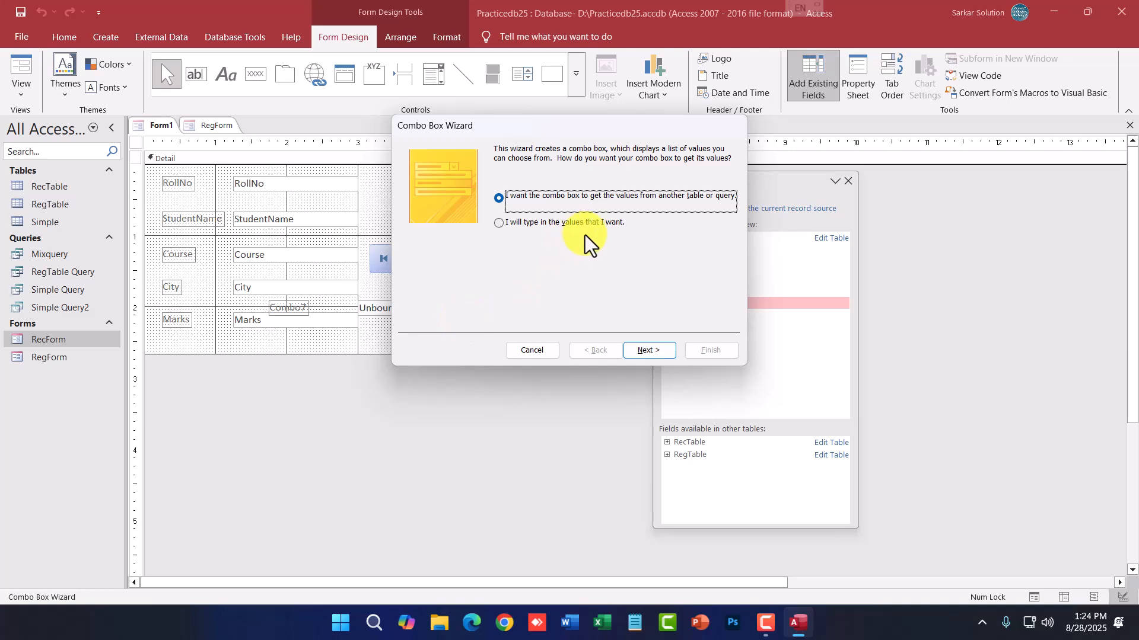
{"action": "left_click_drag", "start_coordinate": [583, 134], "coordinate": [714, 173]}
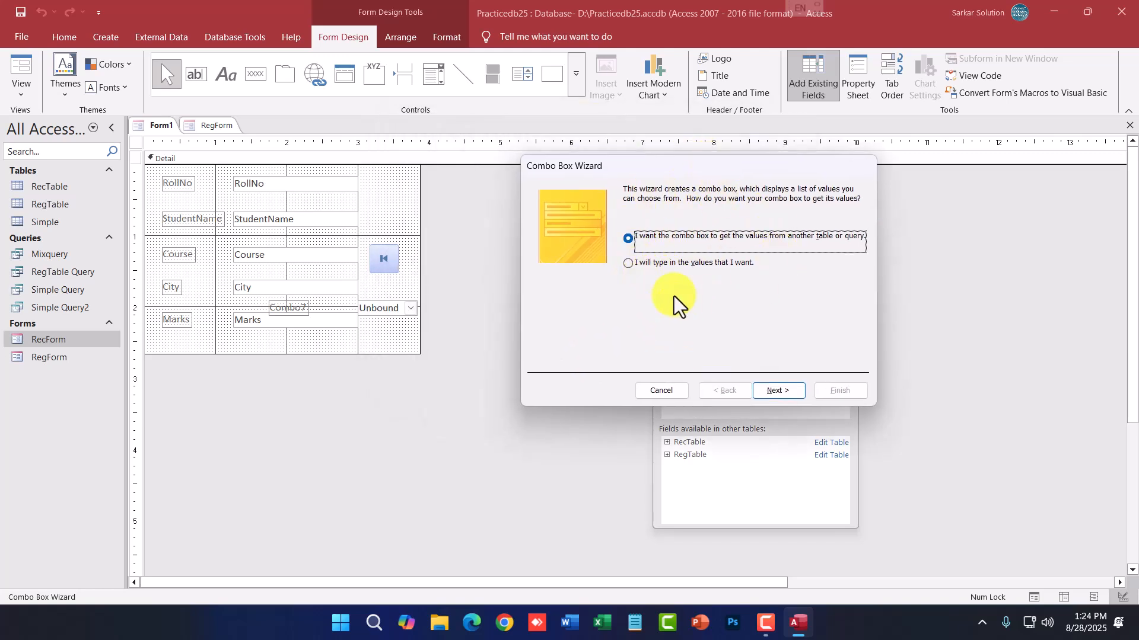
{"action": "left_click", "coordinate": [658, 262]}
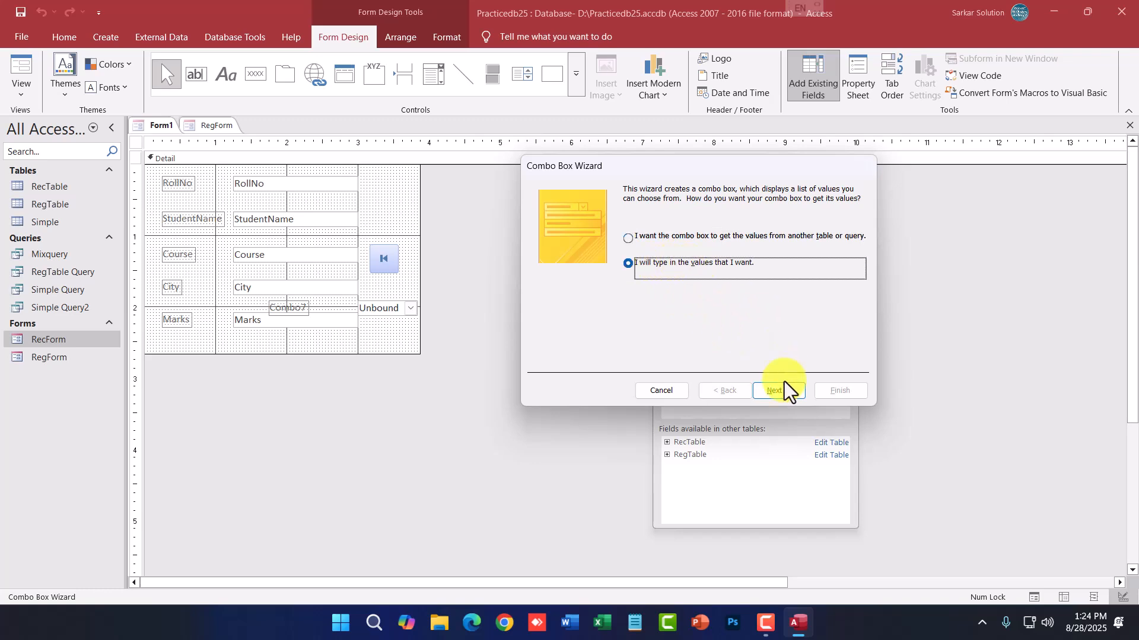
{"action": "left_click", "coordinate": [697, 237]}
{"action": "left_click", "coordinate": [777, 391]}
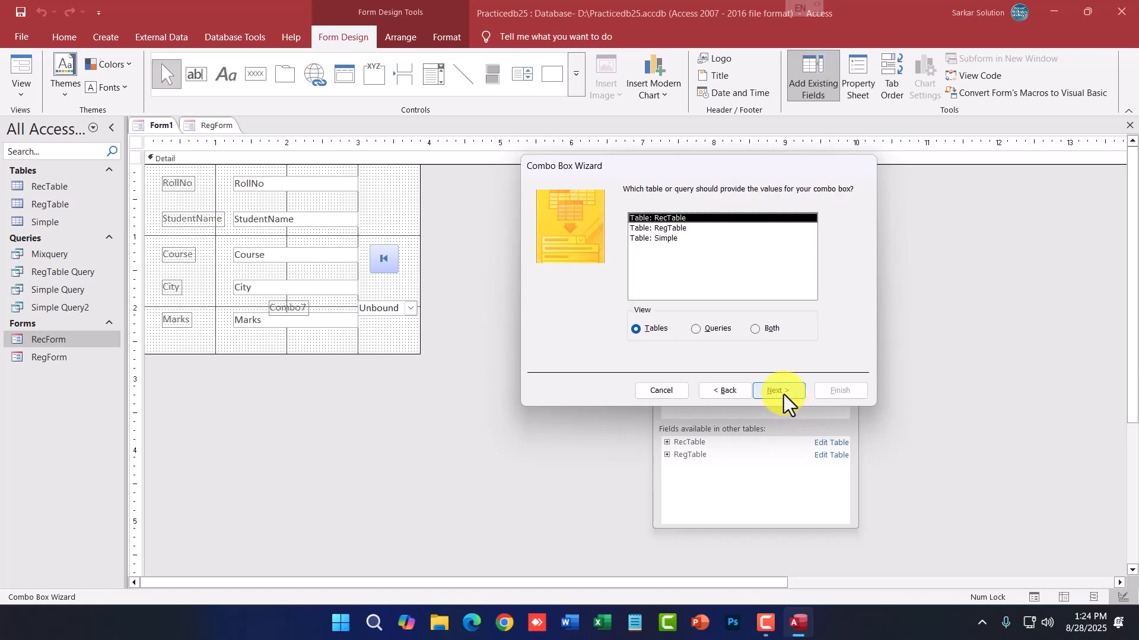
{"action": "left_click", "coordinate": [655, 238]}
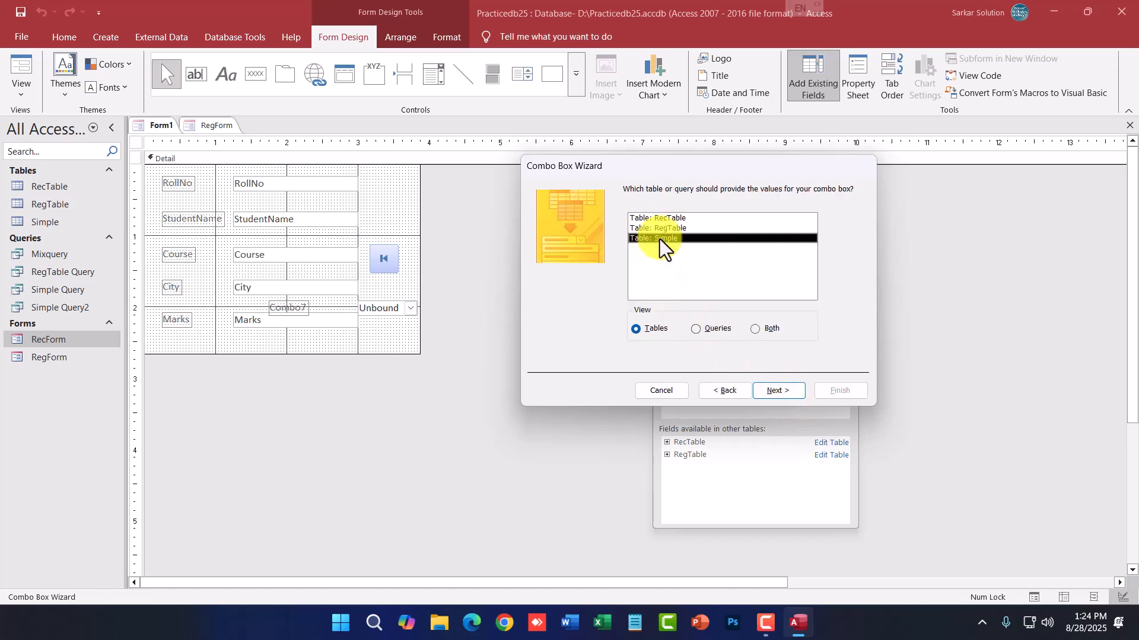
{"action": "left_click", "coordinate": [676, 229]}
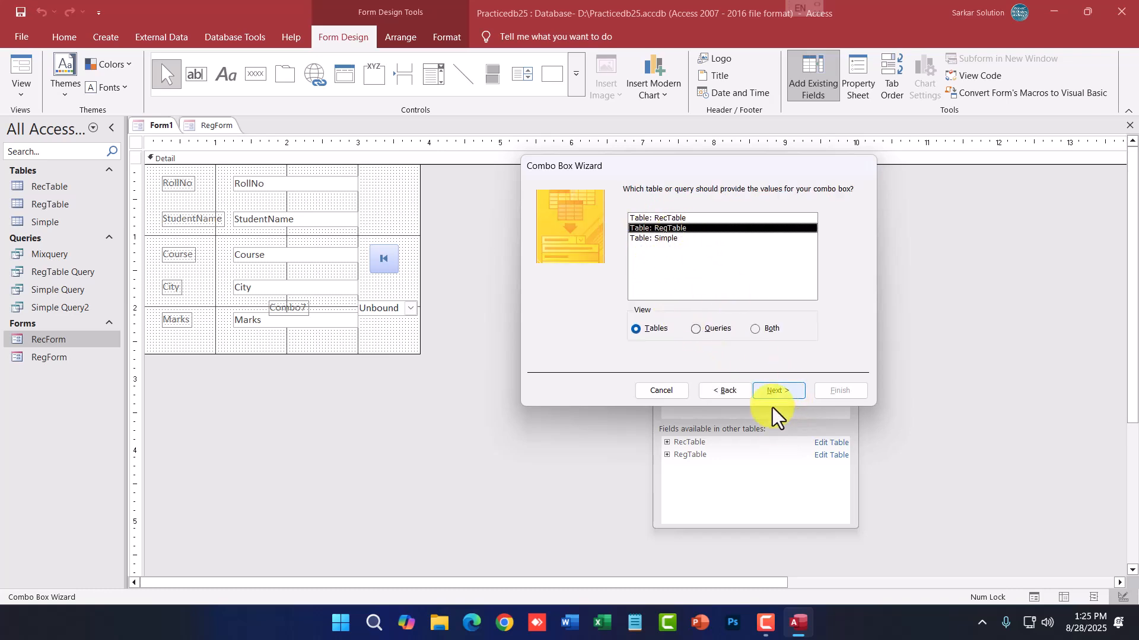
{"action": "left_click", "coordinate": [771, 392]}
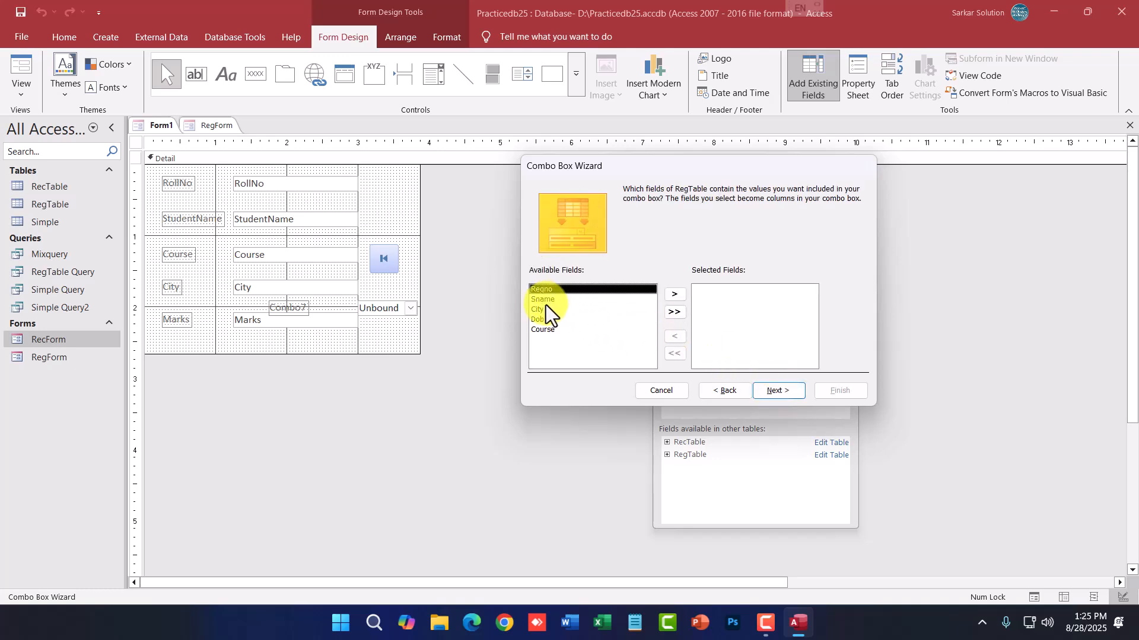
Include the Regno field in the combo box and complete its wizard, keeping the option to remember the value for later use.
{"action": "left_click", "coordinate": [675, 294]}
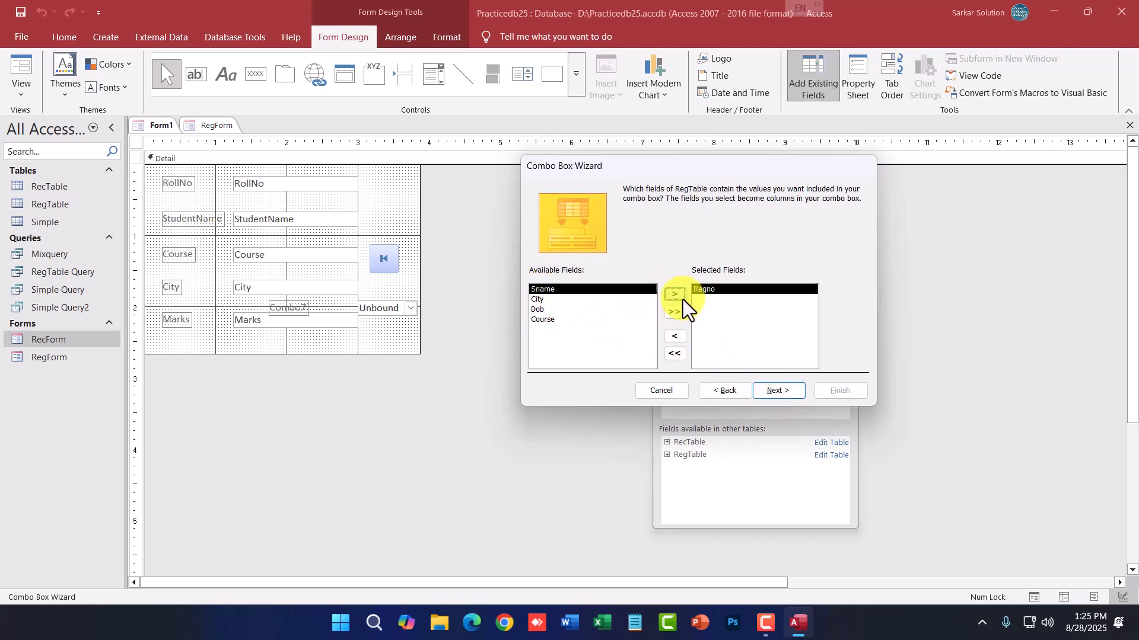
{"action": "left_click", "coordinate": [784, 393]}
{"action": "left_click", "coordinate": [784, 392]}
{"action": "left_click", "coordinate": [787, 391]}
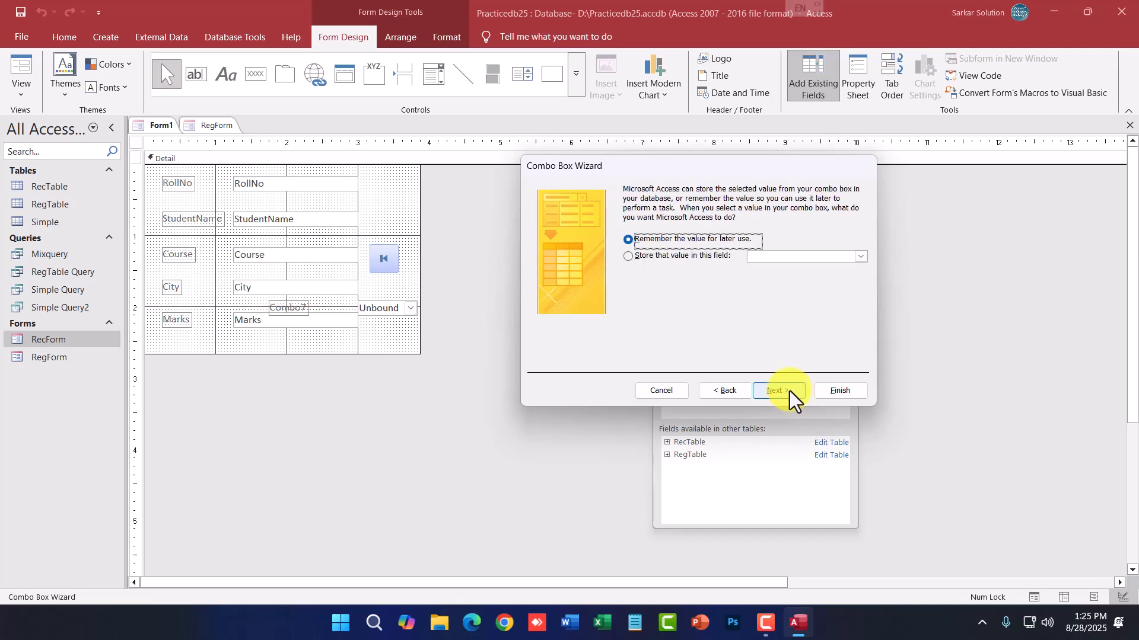
{"action": "left_click", "coordinate": [792, 391]}
{"action": "left_click", "coordinate": [830, 391]}
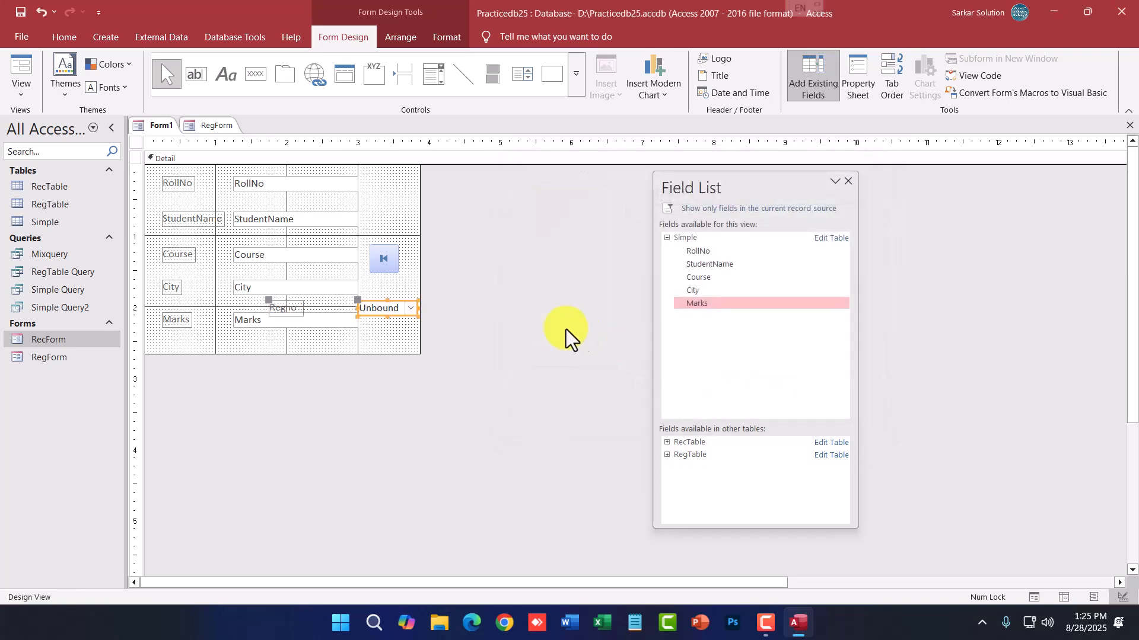
Extend the Detail section to about 3 inches high and move the Regno combo box with its label below Marks.
{"action": "left_click", "coordinate": [403, 322]}
{"action": "left_click", "coordinate": [405, 324]}
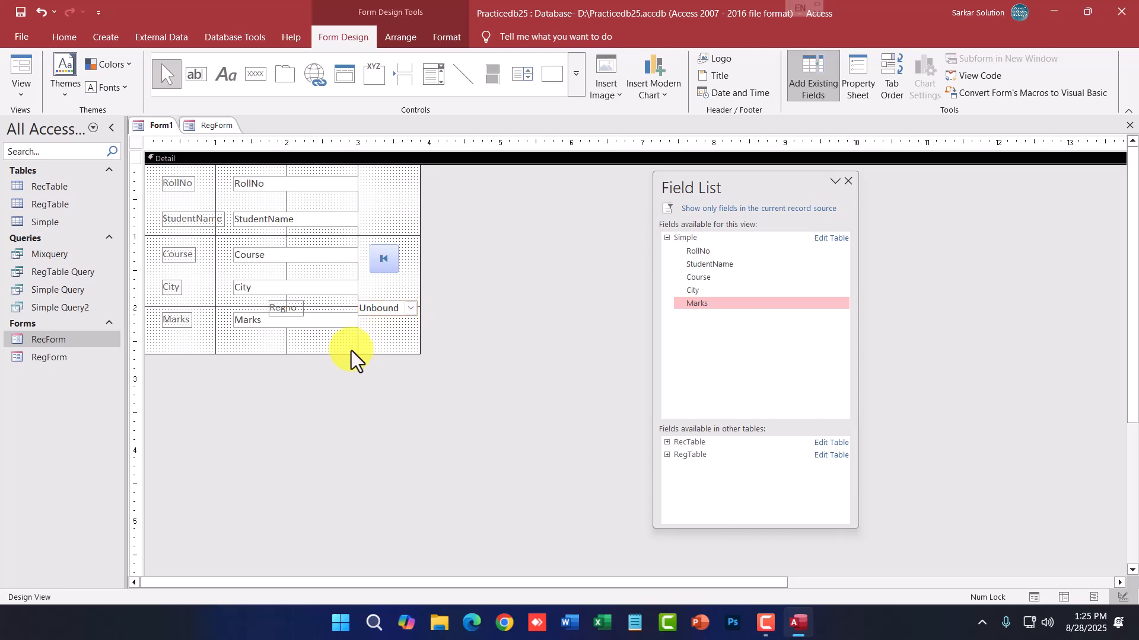
{"action": "left_click_drag", "start_coordinate": [346, 354], "coordinate": [346, 379]}
{"action": "left_click", "coordinate": [398, 310]}
{"action": "left_click_drag", "start_coordinate": [412, 312], "coordinate": [309, 360]}
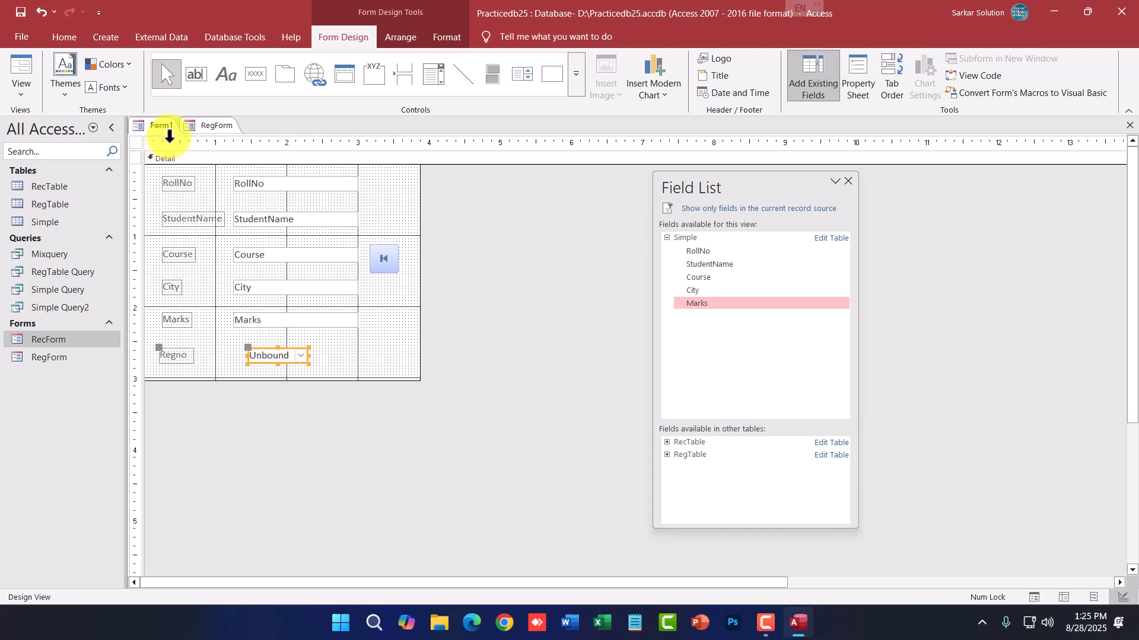
Check the choices of the Regno combo box in Form View, and delete the combo box in Form1's Design View.
{"action": "right_click", "coordinate": [168, 127]}
{"action": "left_click", "coordinate": [205, 196]}
{"action": "left_click", "coordinate": [300, 325]}
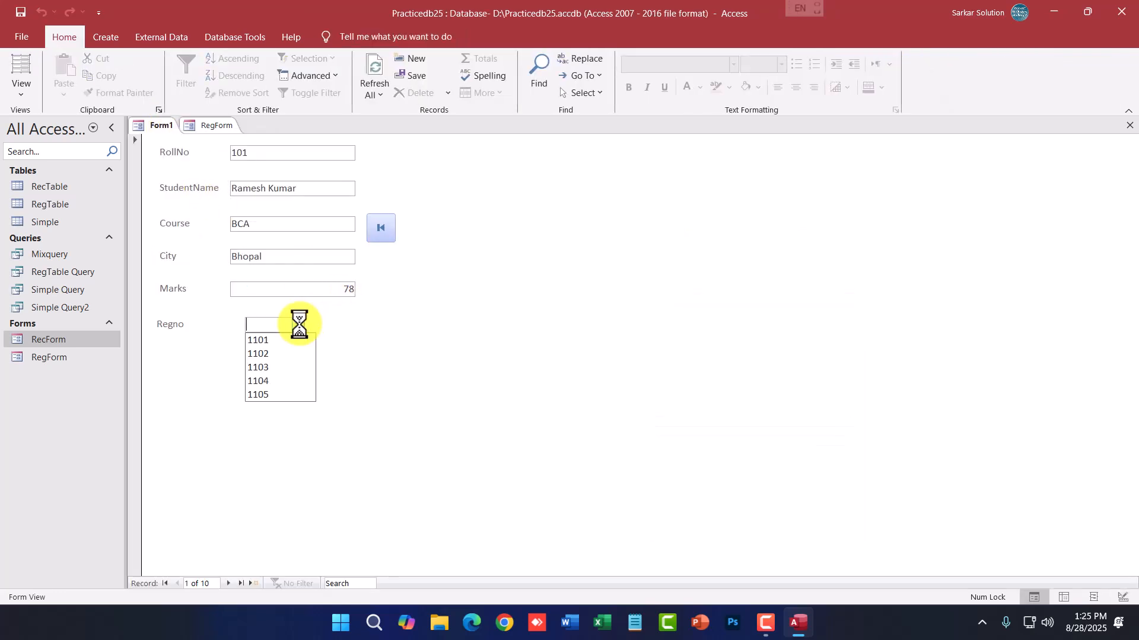
{"action": "left_click", "coordinate": [299, 325]}
{"action": "right_click", "coordinate": [164, 128]}
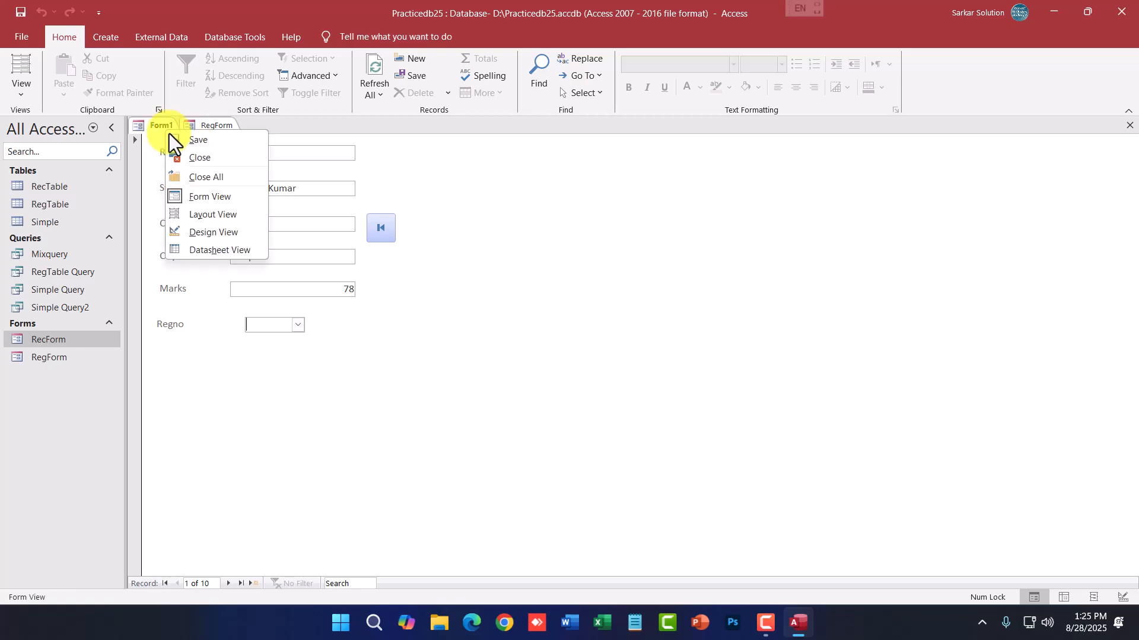
{"action": "left_click", "coordinate": [214, 232]}
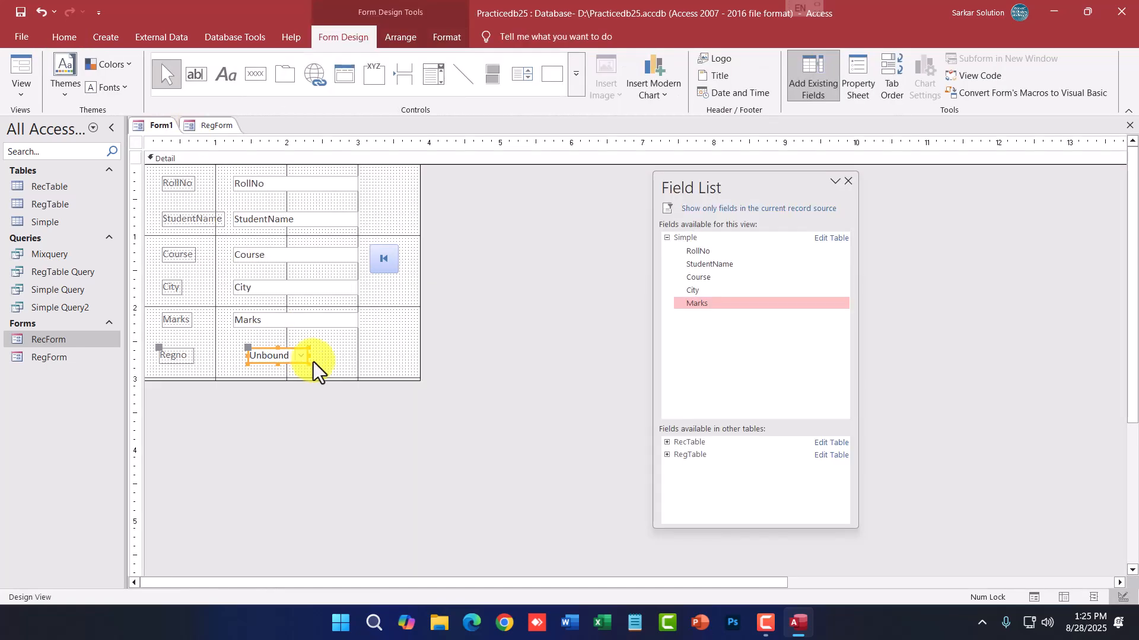
{"action": "key", "text": "Delete"}
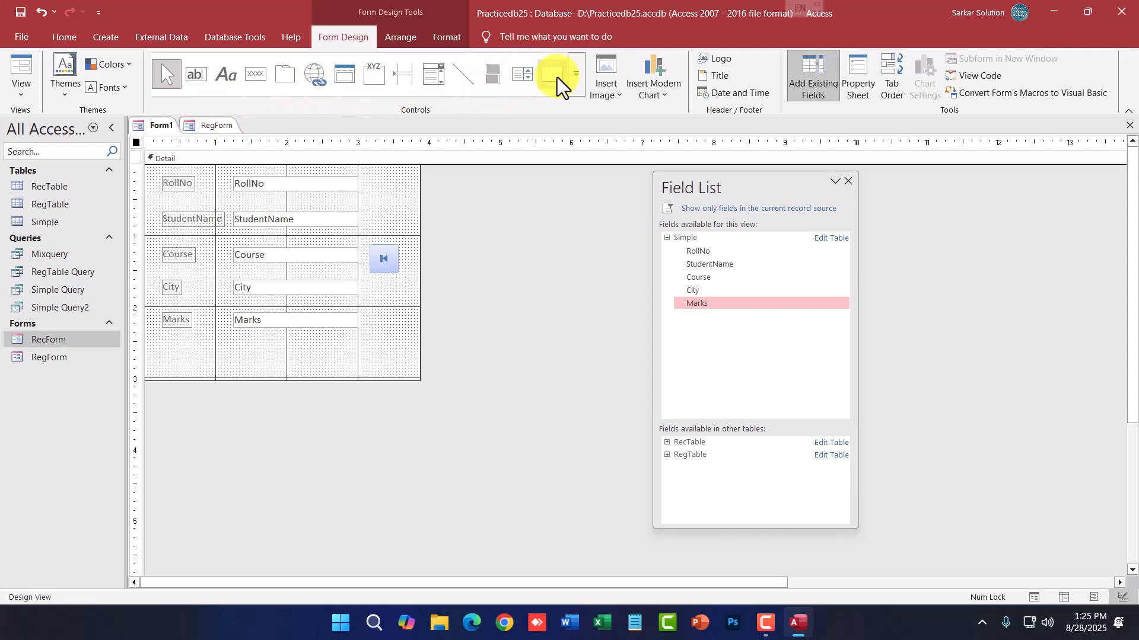
Examine the full set of form design controls, and return to Form1's Detail section.
{"action": "left_click", "coordinate": [575, 88]}
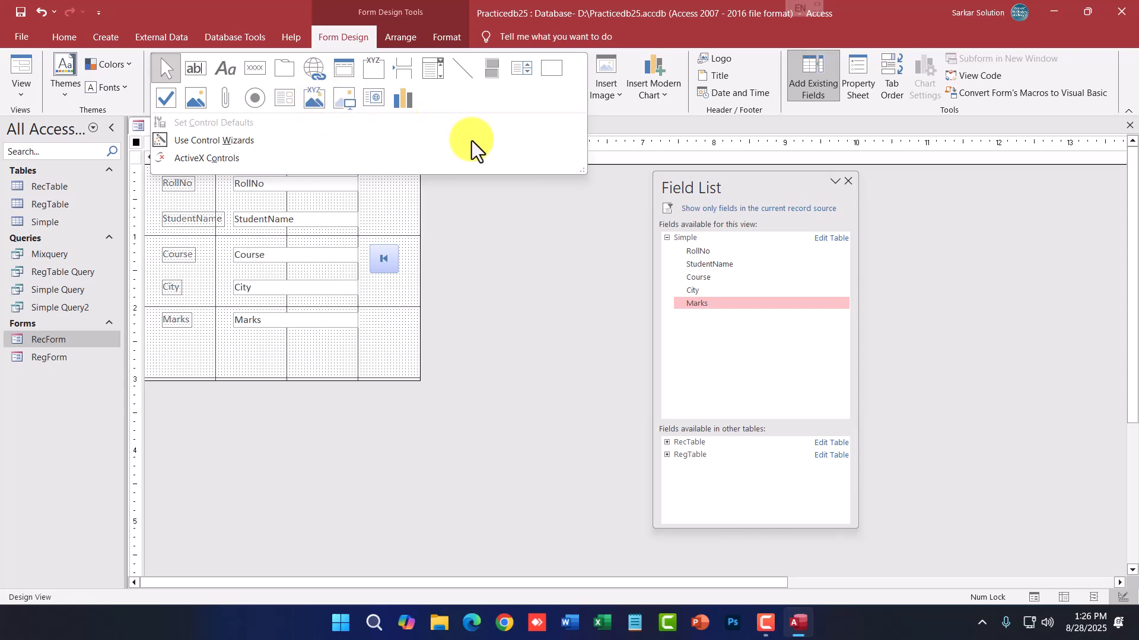
{"action": "left_click", "coordinate": [348, 355]}
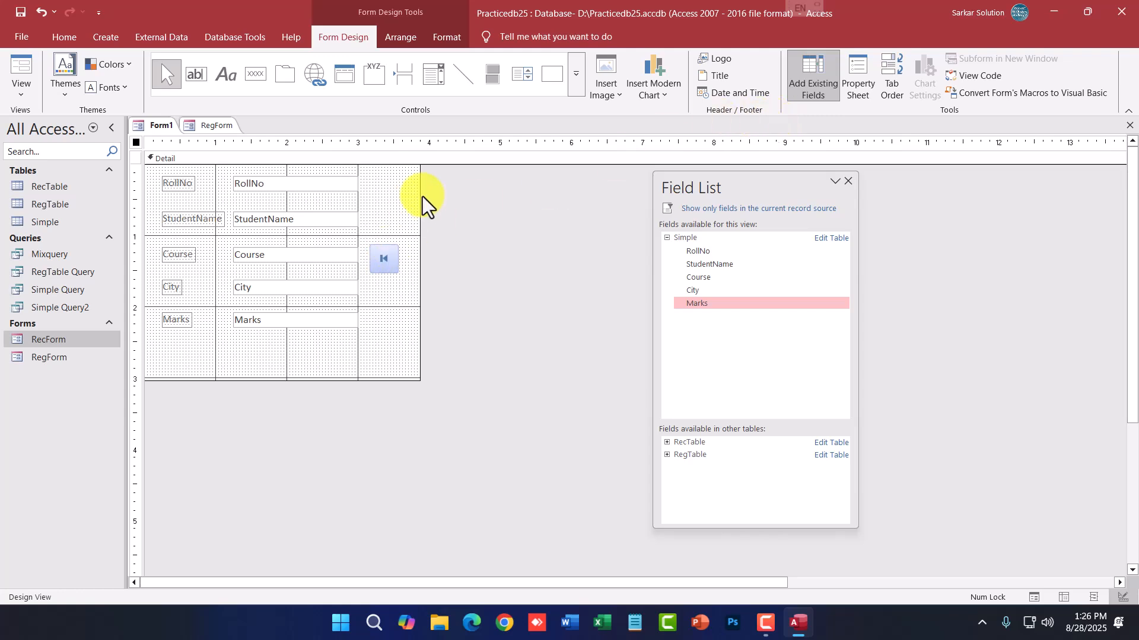
{"action": "left_click", "coordinate": [379, 198]}
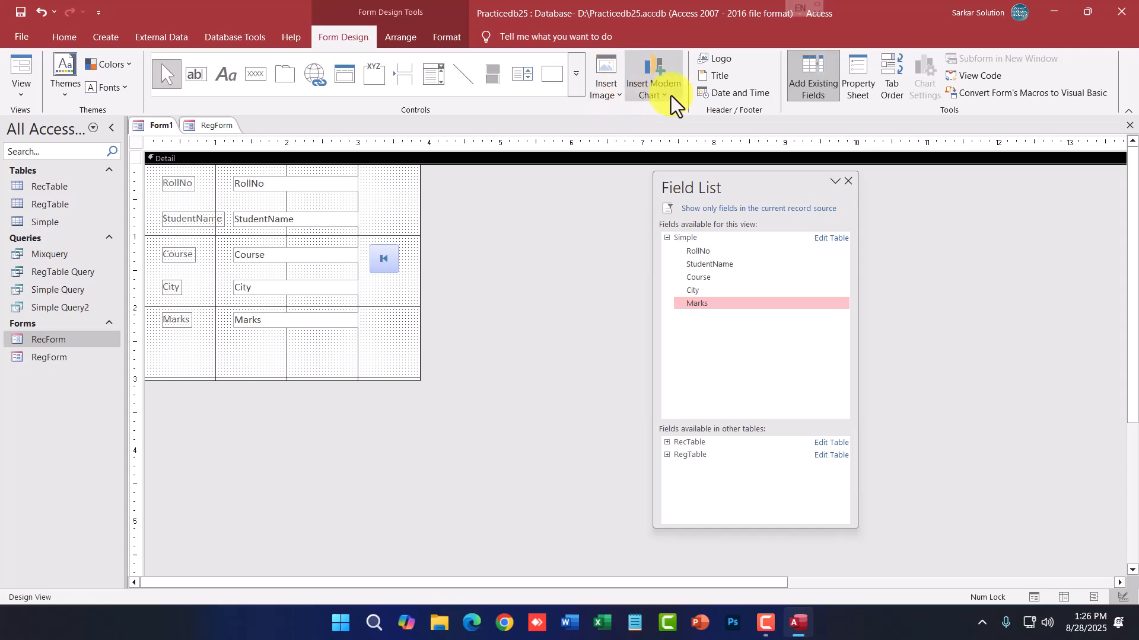
Insert the finance picture from the Downloads folder as the logo in Form1's header.
{"action": "left_click", "coordinate": [722, 59]}
{"action": "left_click", "coordinate": [380, 245]}
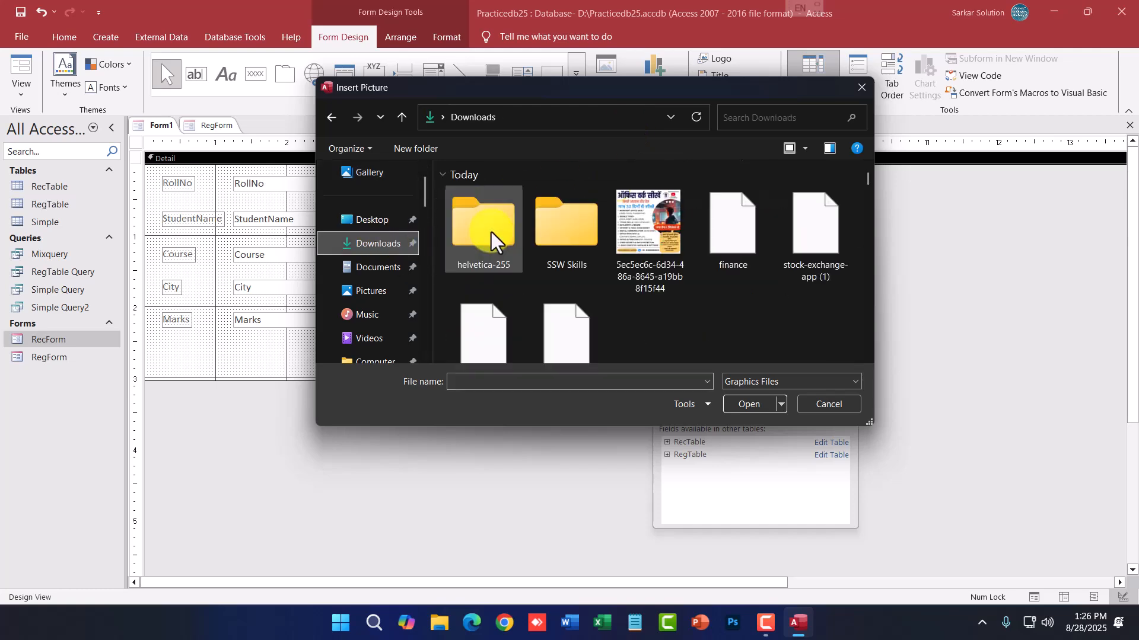
{"action": "left_click", "coordinate": [718, 238]}
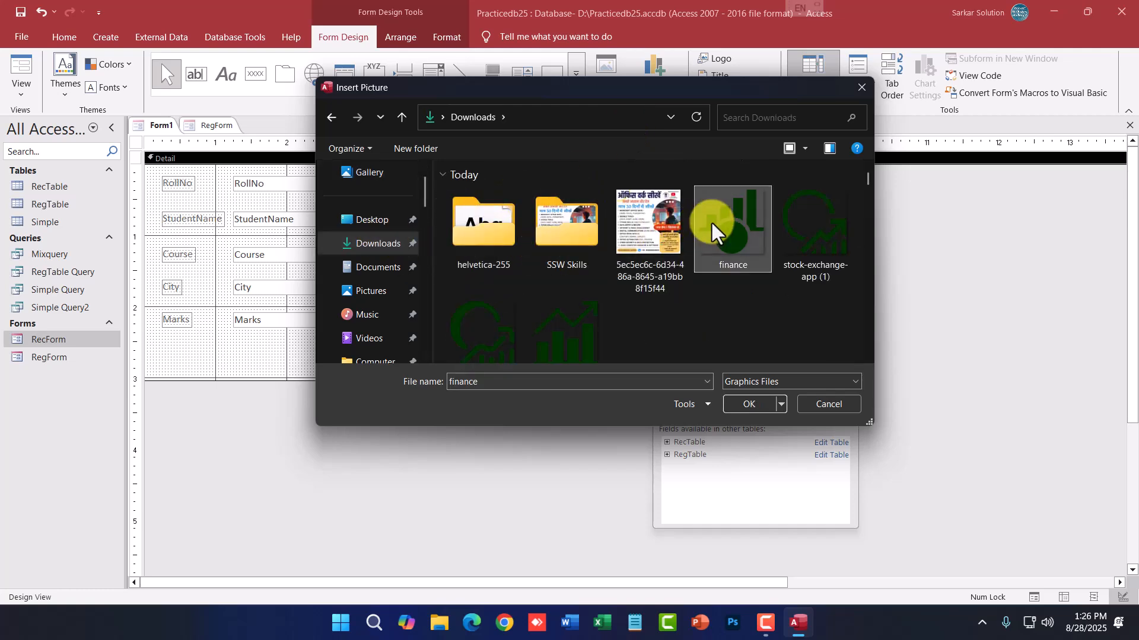
{"action": "left_click", "coordinate": [750, 405]}
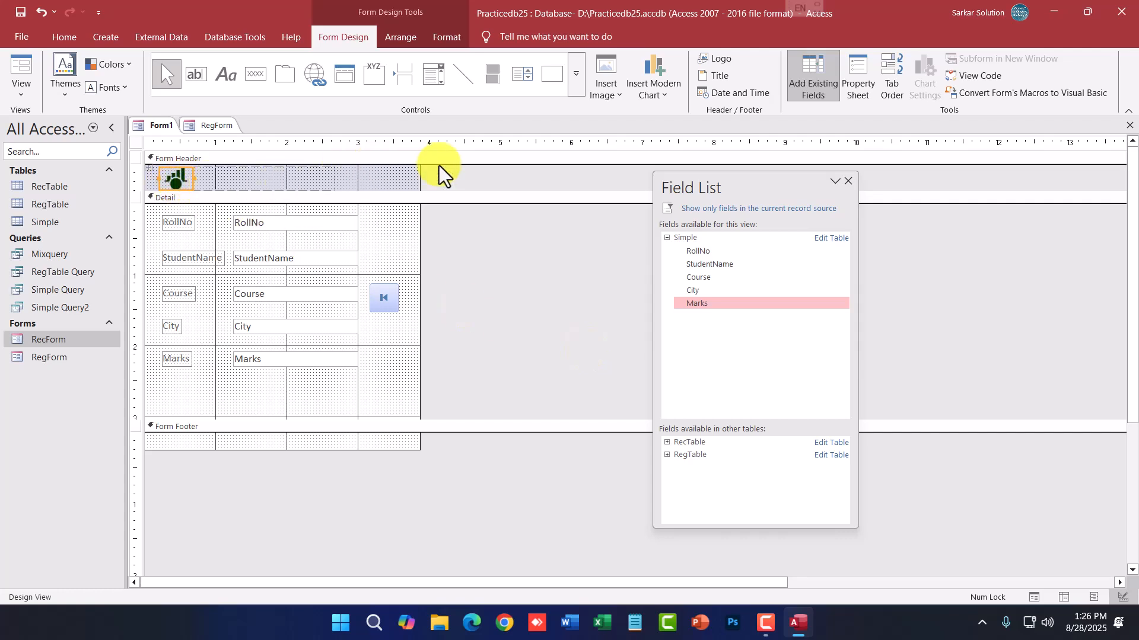
Add a title to Form1's header with the text "Simple Form".
{"action": "left_click", "coordinate": [722, 77]}
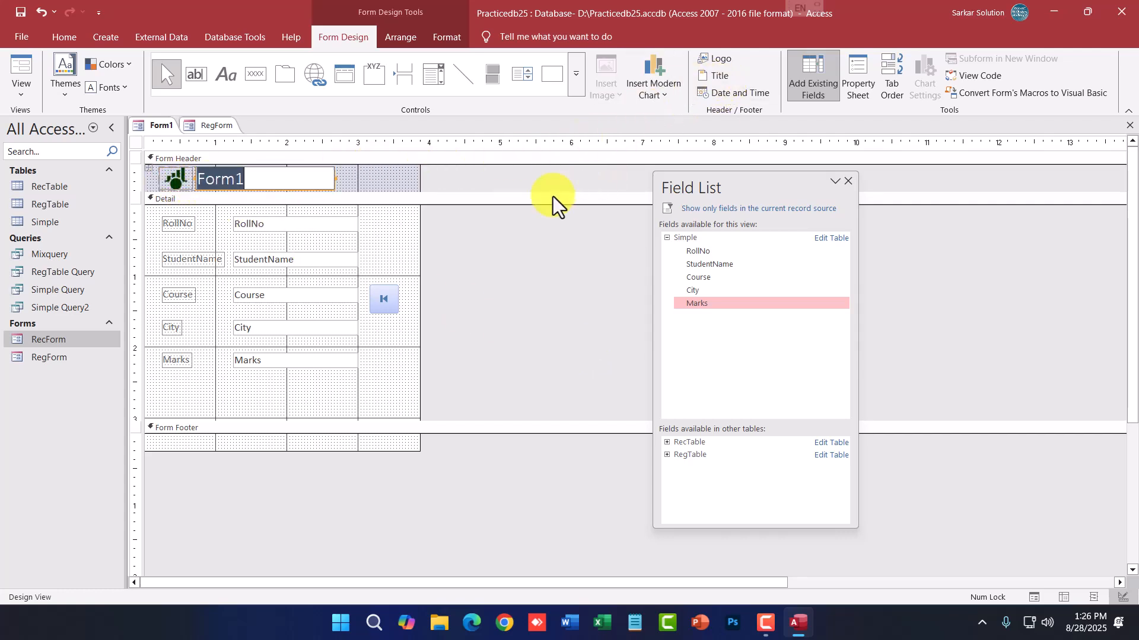
{"action": "type", "text": "Si"}
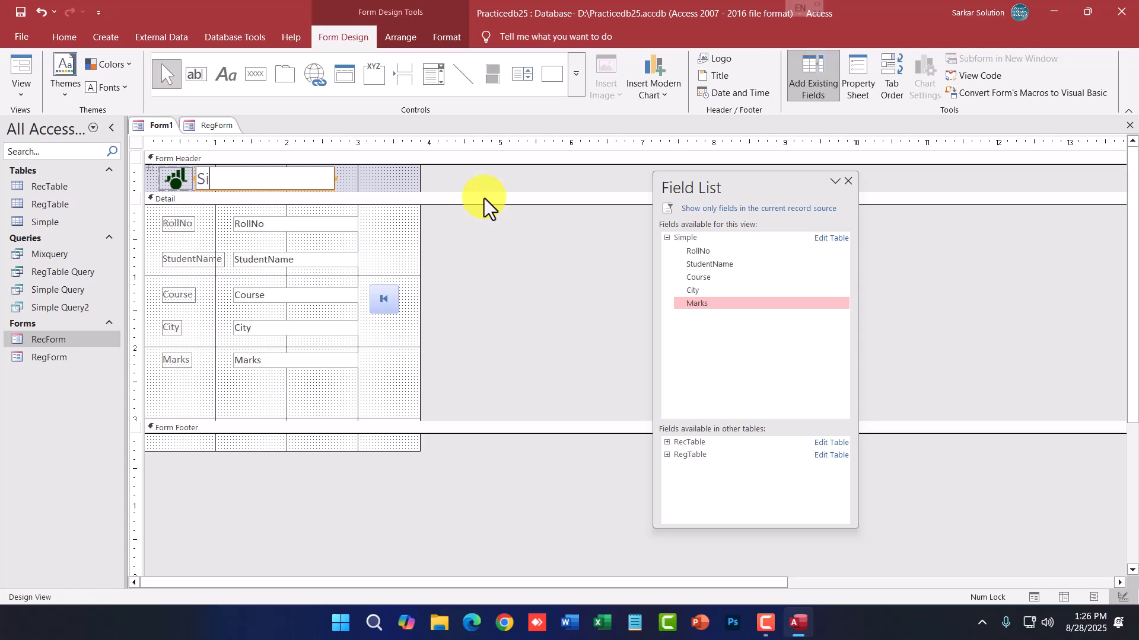
{"action": "type", "text": "mple Form"}
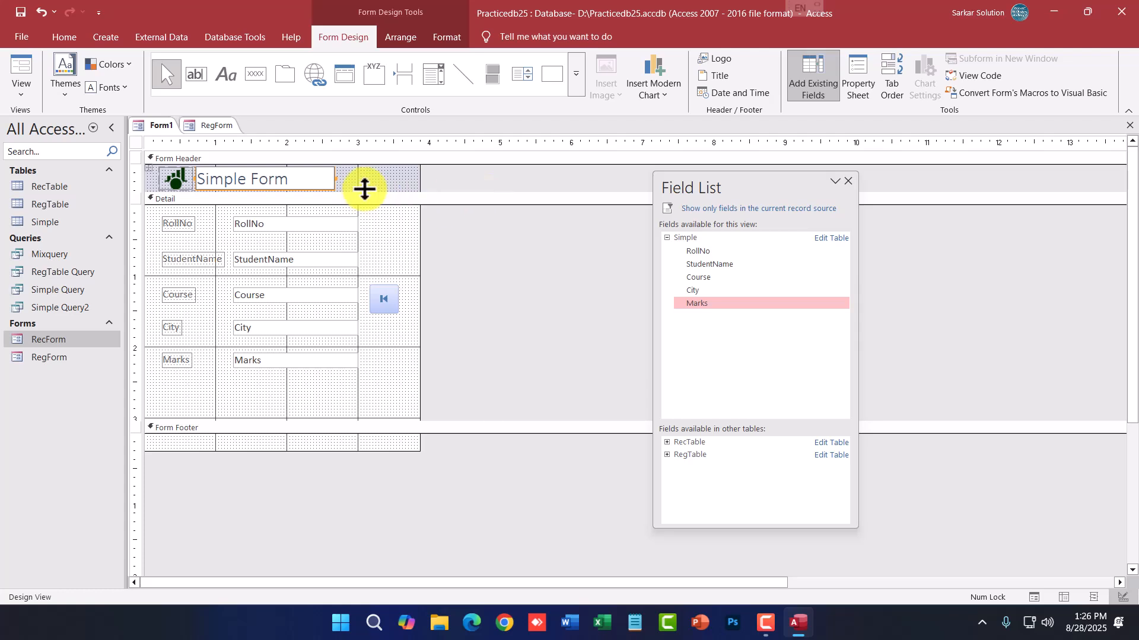
{"action": "left_click", "coordinate": [365, 188]}
Examine the properties and text formatting options of the header title, and return to the form design tools with the Form Header selected.
{"action": "double_click", "coordinate": [229, 181]}
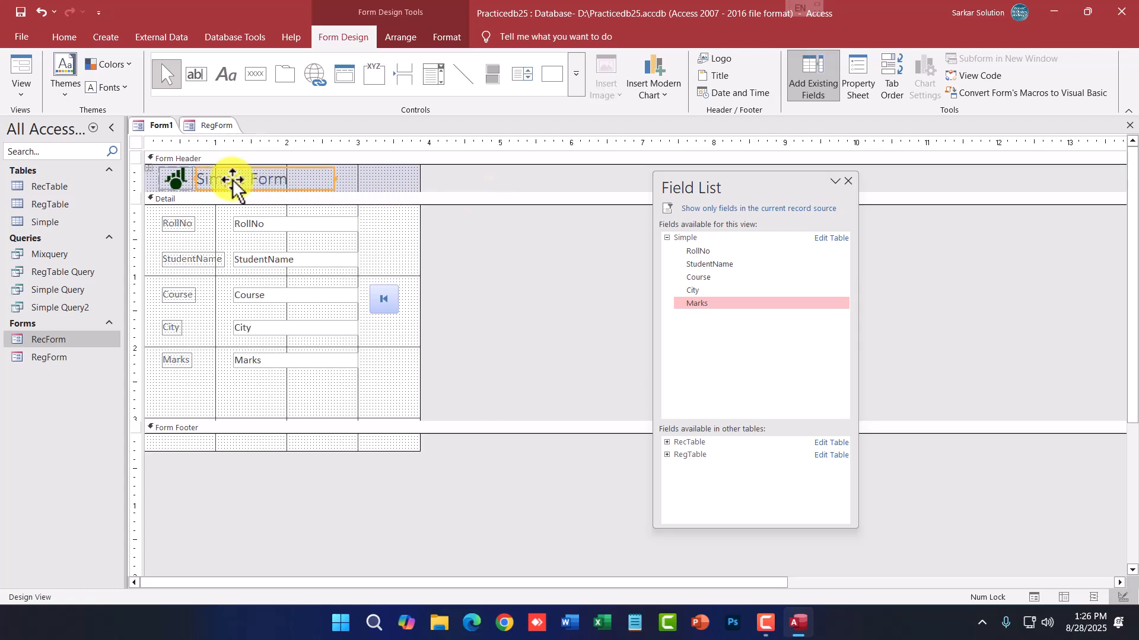
{"action": "double_click", "coordinate": [231, 181]}
{"action": "left_click_drag", "start_coordinate": [232, 181], "coordinate": [282, 179]}
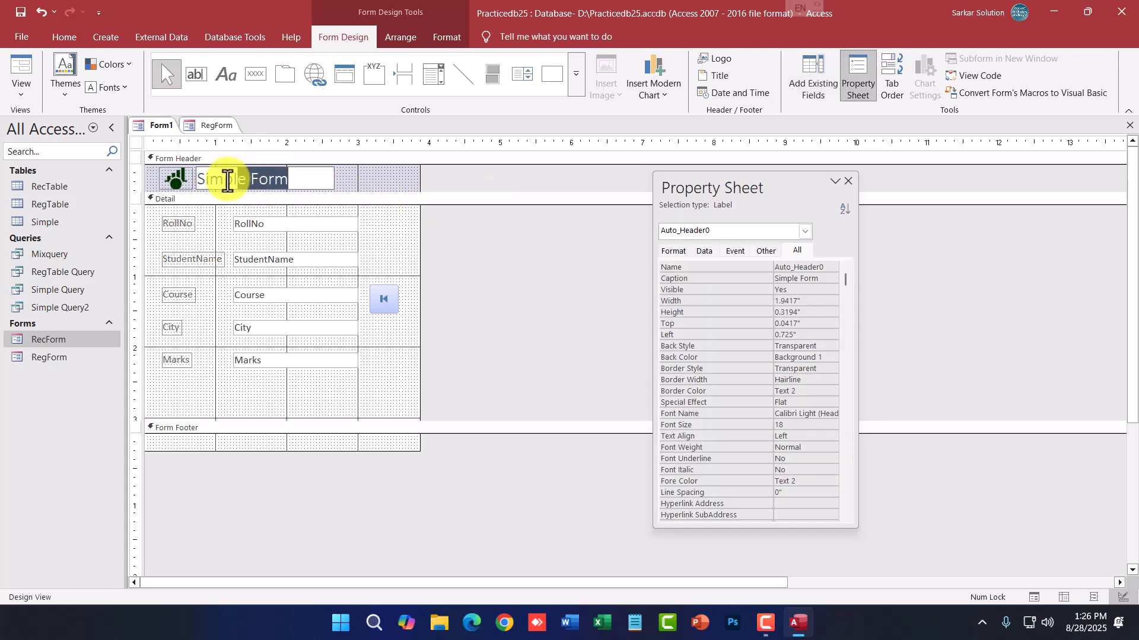
{"action": "left_click", "coordinate": [78, 36]}
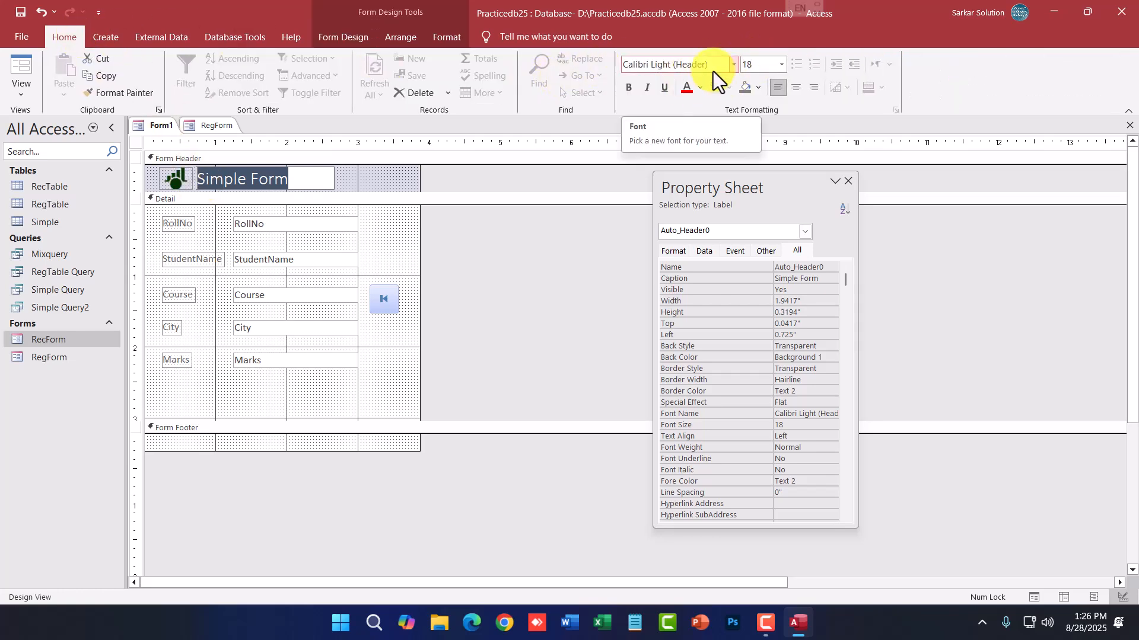
{"action": "left_click", "coordinate": [390, 243]}
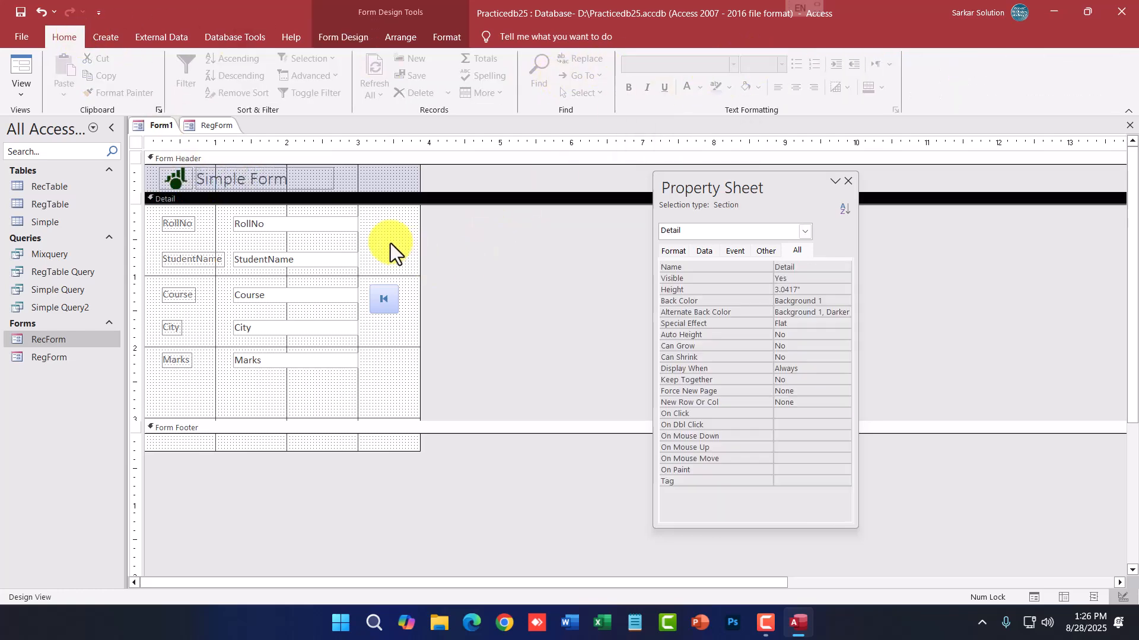
{"action": "left_click", "coordinate": [352, 187]}
{"action": "left_click", "coordinate": [332, 35]}
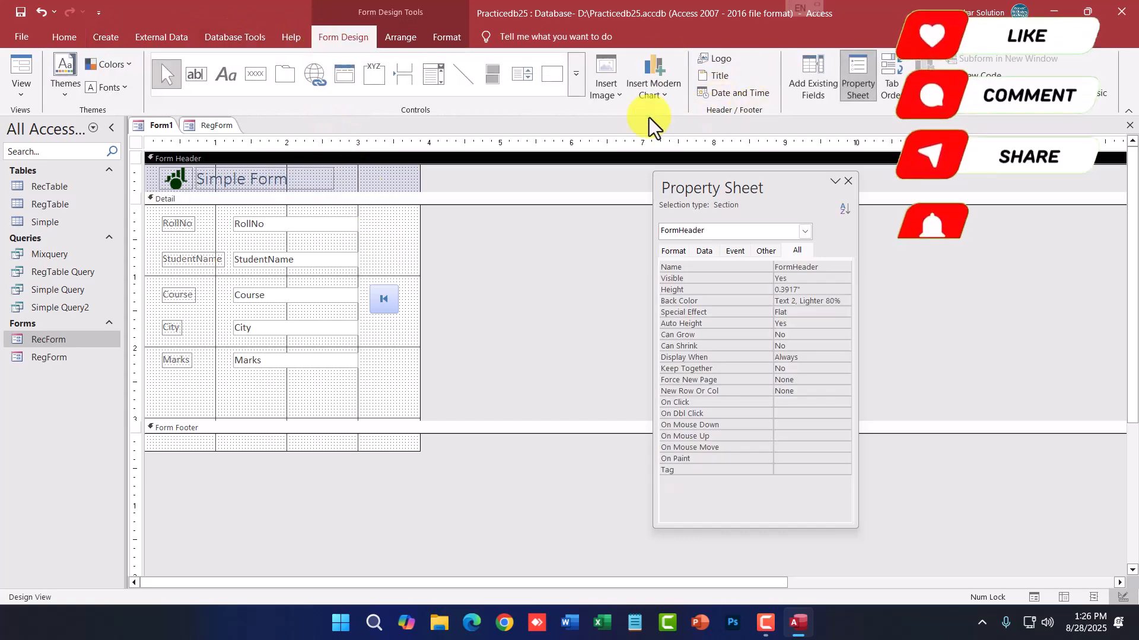
Show Form1 in Form View and save it under the name Simple Form.
{"action": "right_click", "coordinate": [169, 125]}
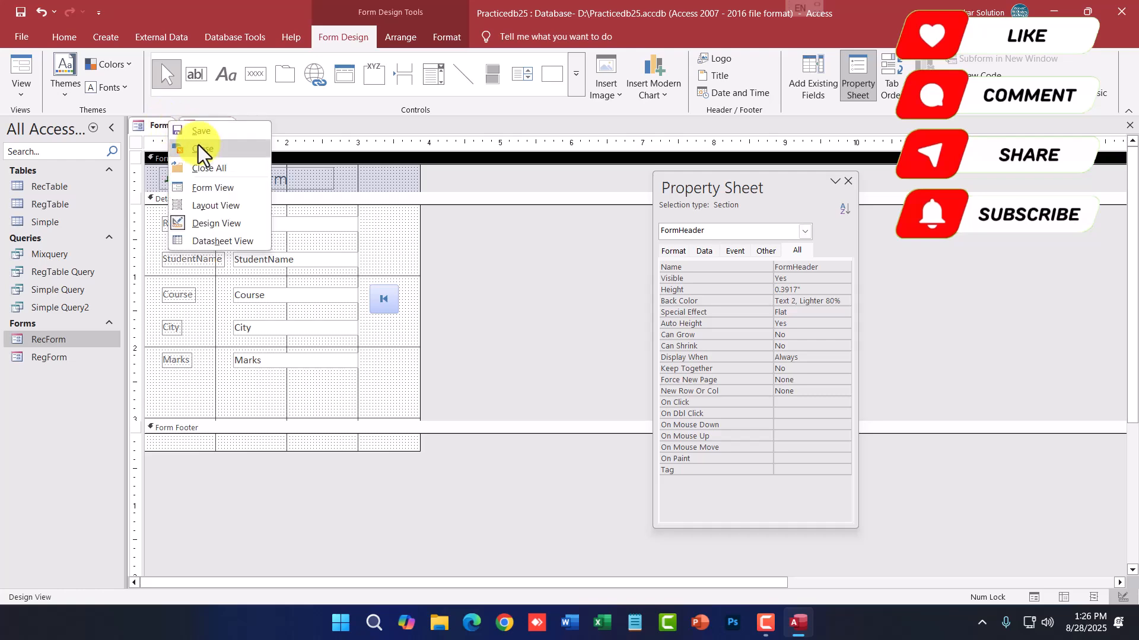
{"action": "left_click", "coordinate": [213, 188]}
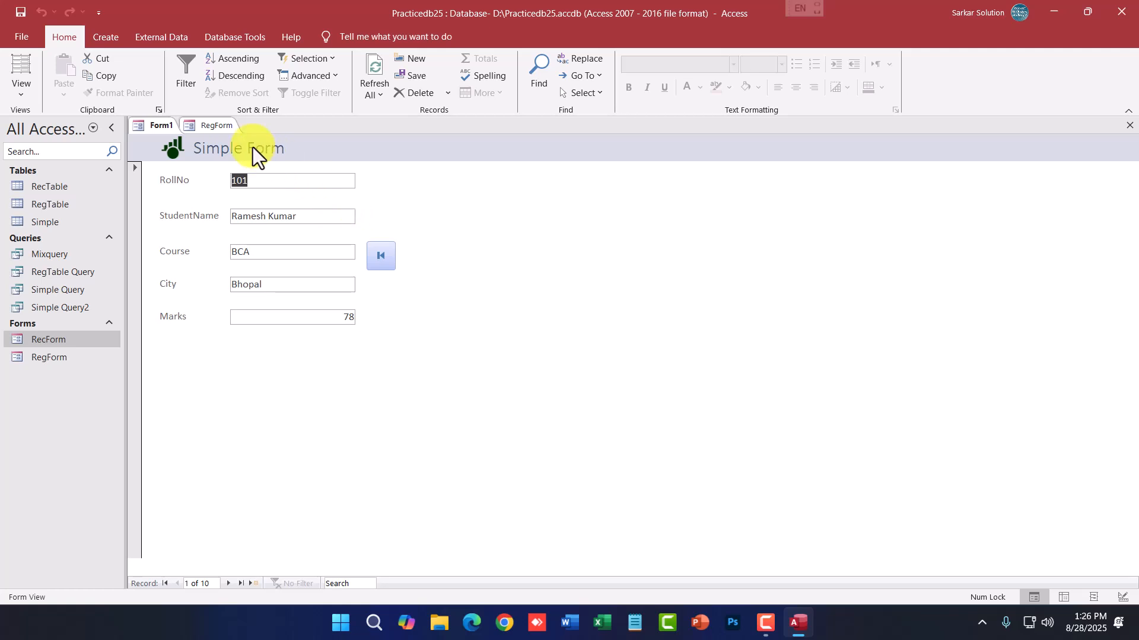
{"action": "right_click", "coordinate": [189, 127]}
{"action": "left_click", "coordinate": [199, 154]}
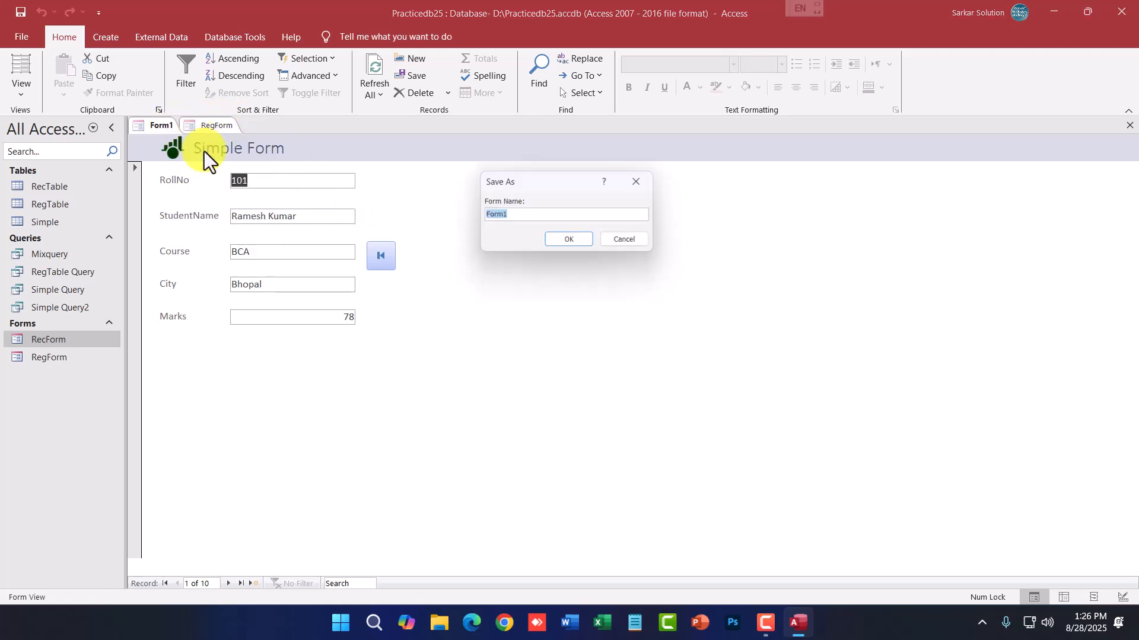
{"action": "type", "text": "Simple Form"}
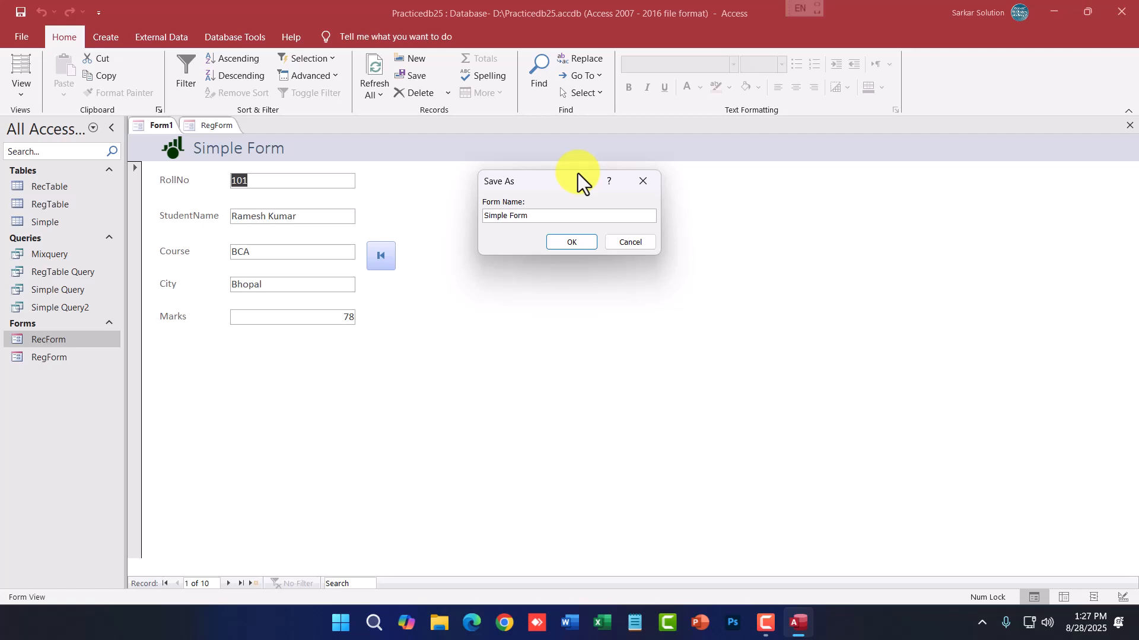
{"action": "key", "text": "Return"}
{"action": "type", "text": "\\"}
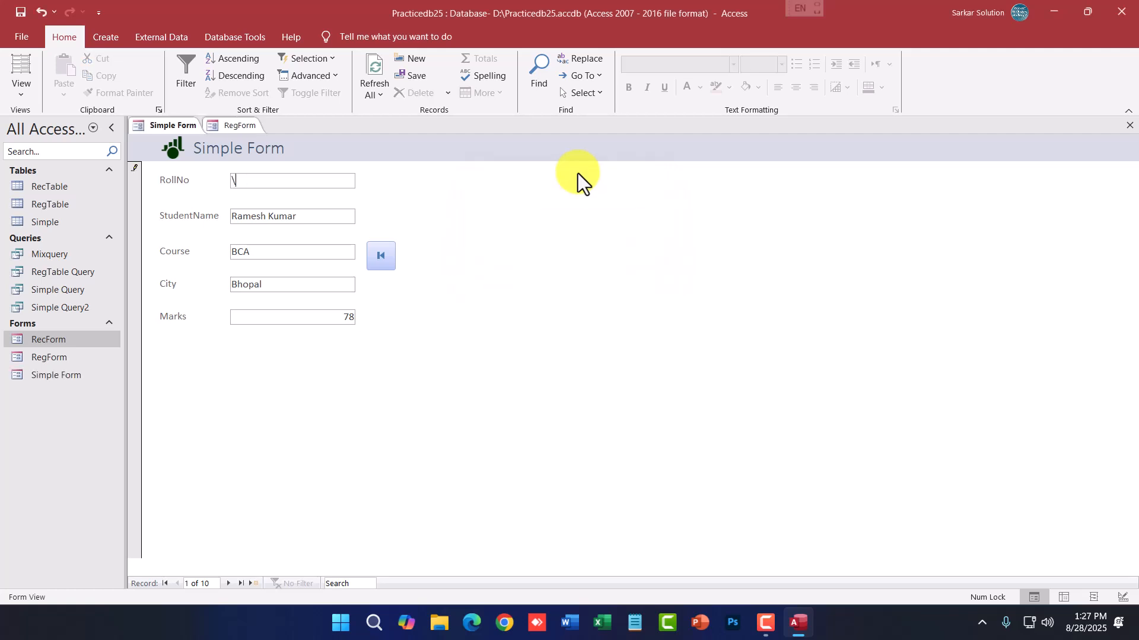
{"action": "key", "text": "Escape"}
Close Simple Form and RegForm, and bring up the commands for creating new database objects.
{"action": "right_click", "coordinate": [177, 130]}
{"action": "left_click", "coordinate": [201, 148]}
{"action": "right_click", "coordinate": [161, 126]}
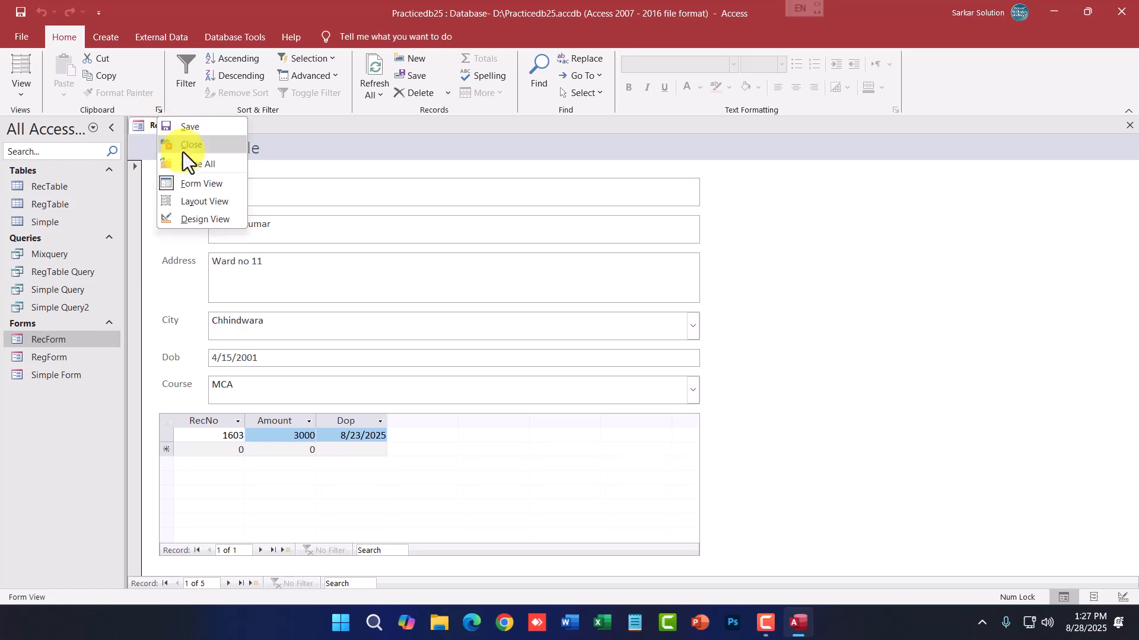
{"action": "left_click", "coordinate": [176, 146]}
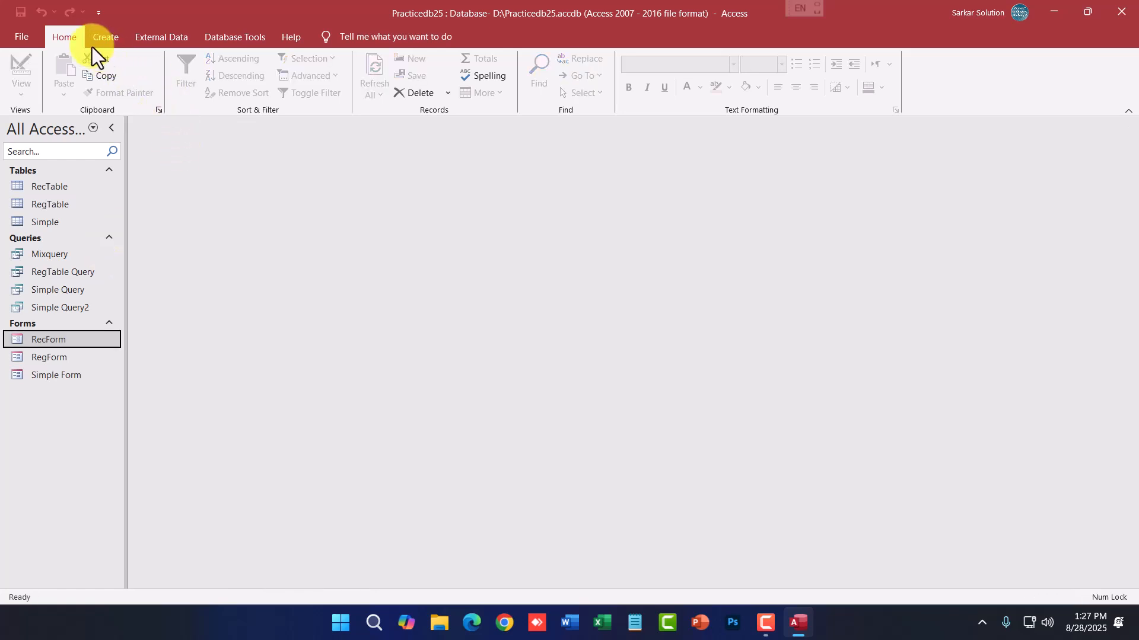
{"action": "left_click", "coordinate": [101, 41]}
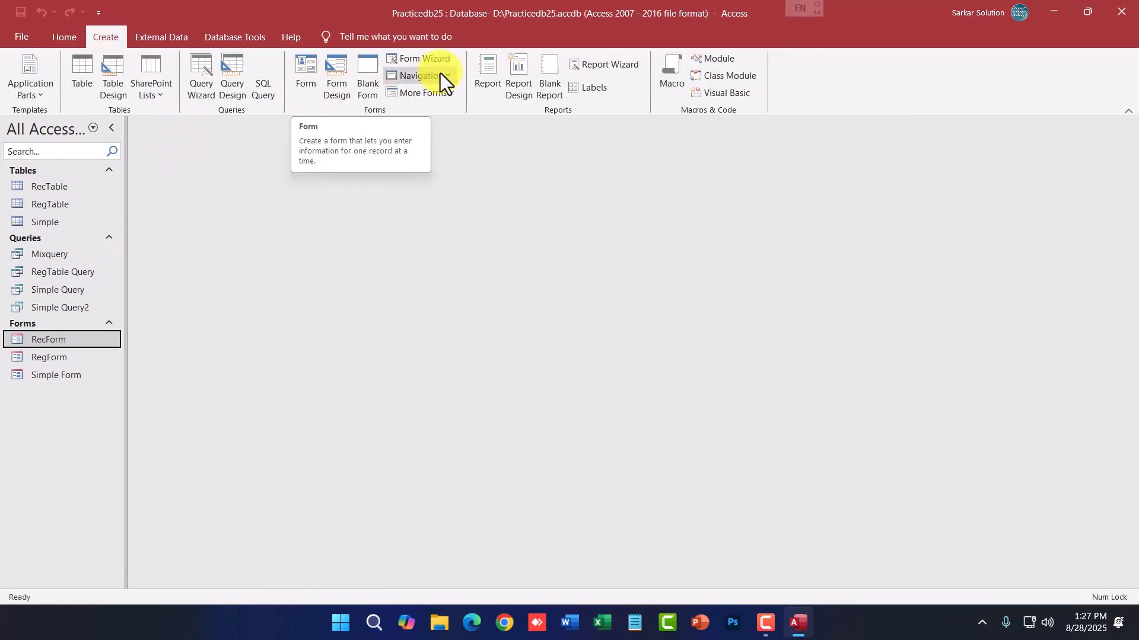